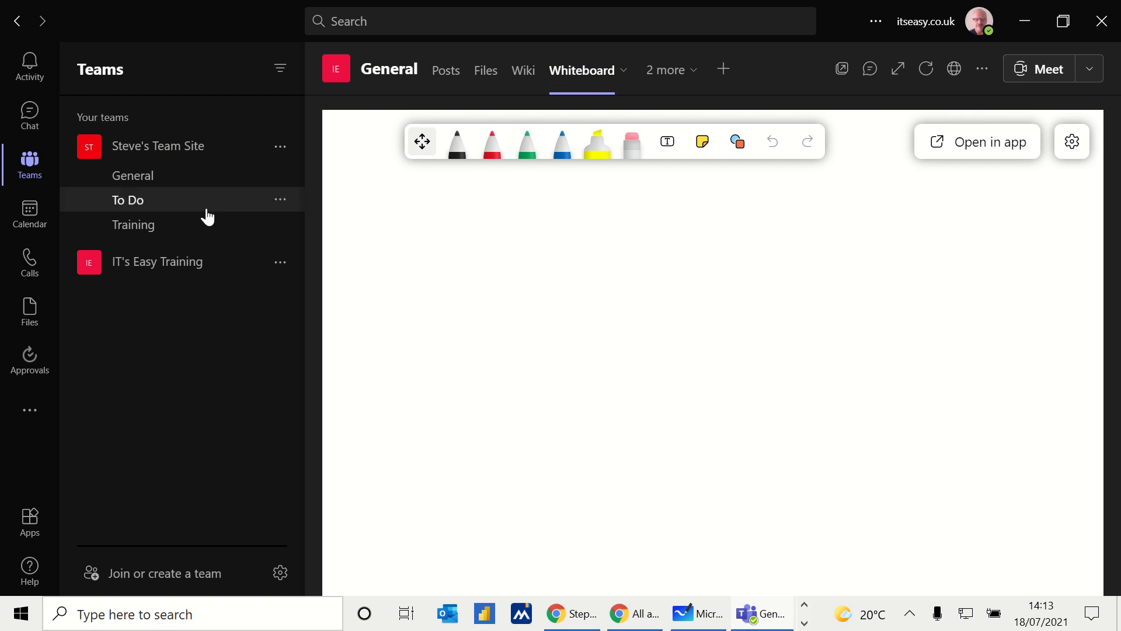
Step: Expand the IT's Easy Training team and show the Whiteboard of its General channel
{"action": "left_click", "coordinate": [81, 279]}
{"action": "left_click", "coordinate": [74, 269]}
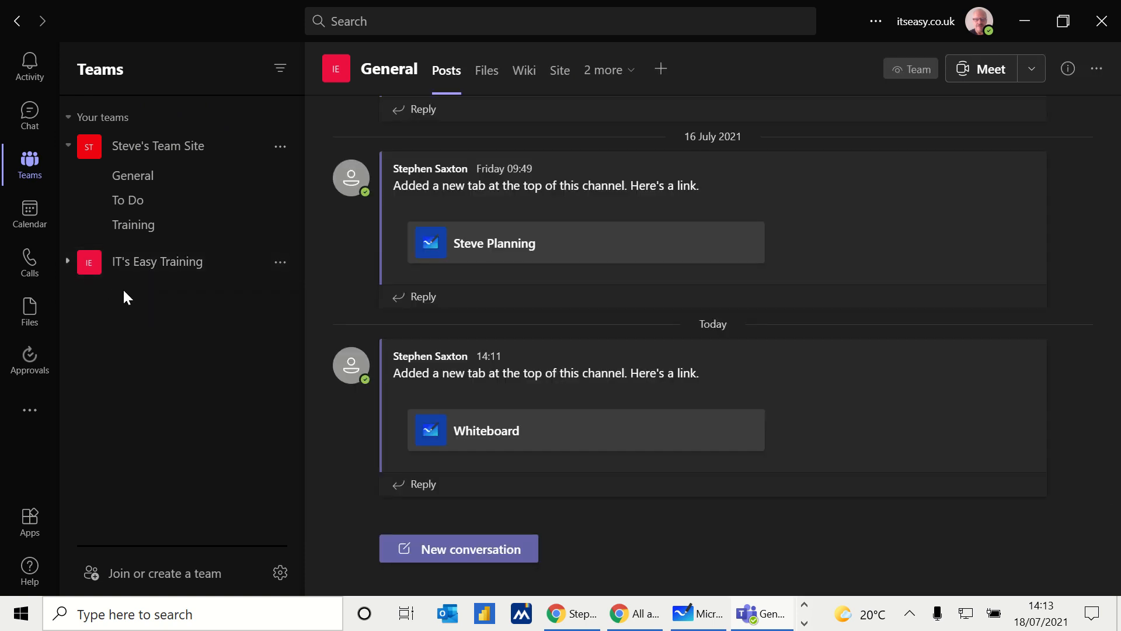
{"action": "left_click", "coordinate": [70, 265]}
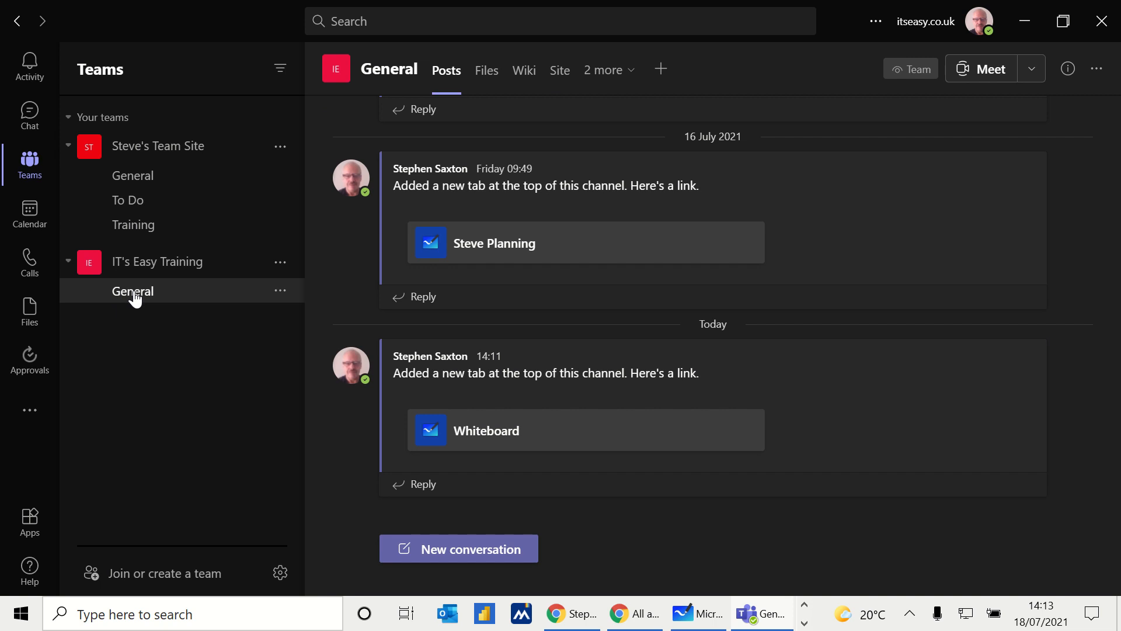
{"action": "left_click", "coordinate": [159, 179]}
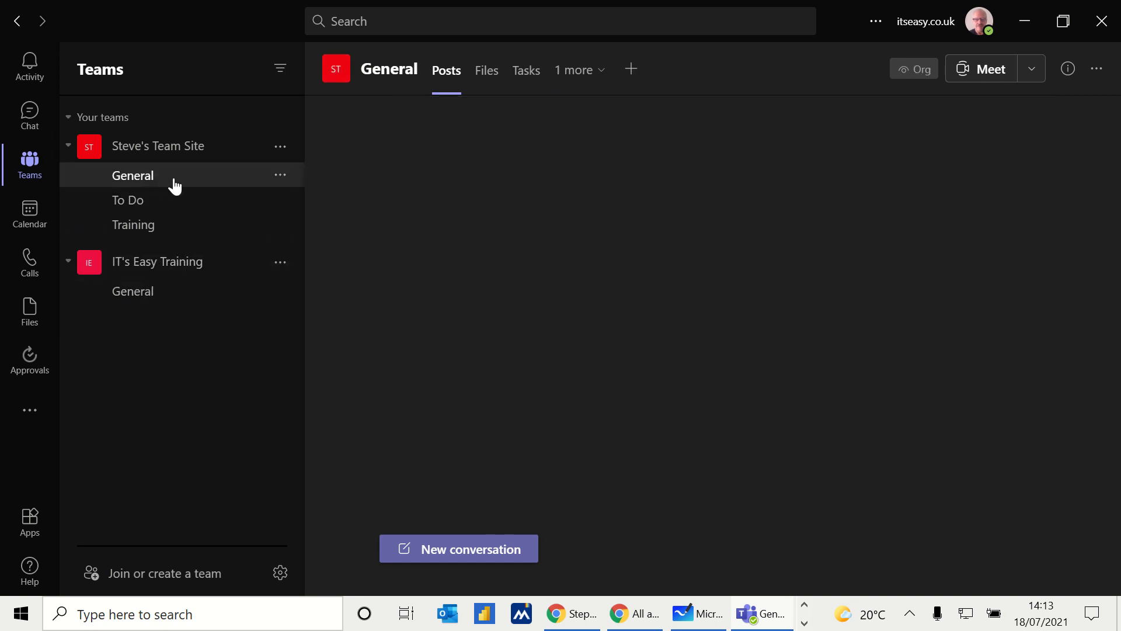
{"action": "left_click", "coordinate": [134, 292]}
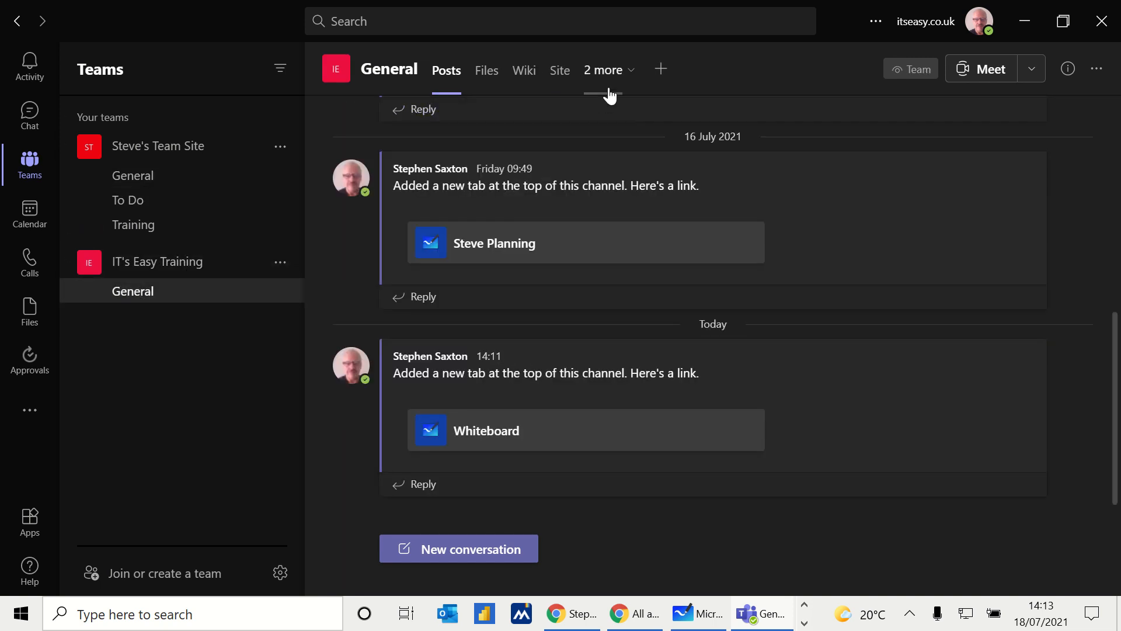
{"action": "left_click", "coordinate": [634, 77]}
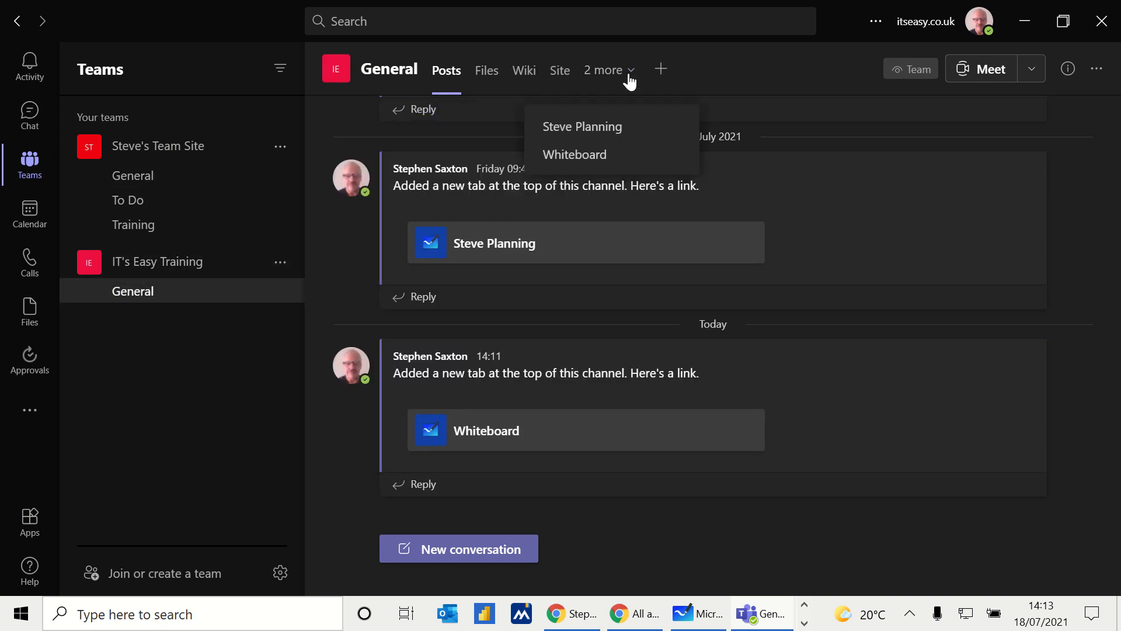
{"action": "left_click", "coordinate": [584, 154]}
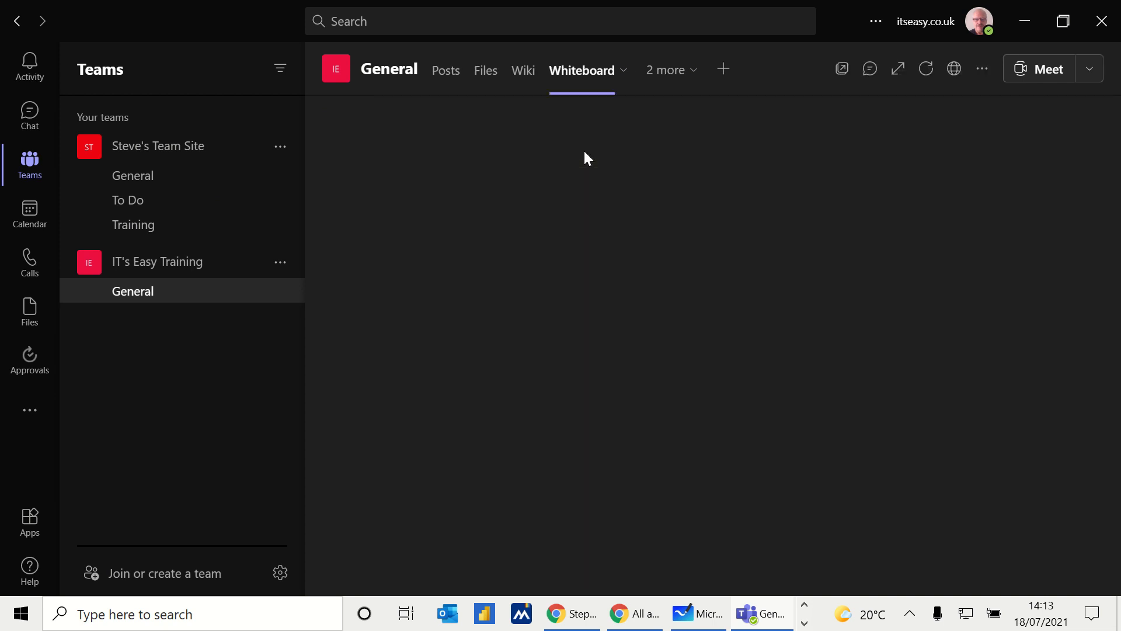
Step: Try to add a Whiteboard tab to the General channel of the other team
{"action": "left_click", "coordinate": [139, 176]}
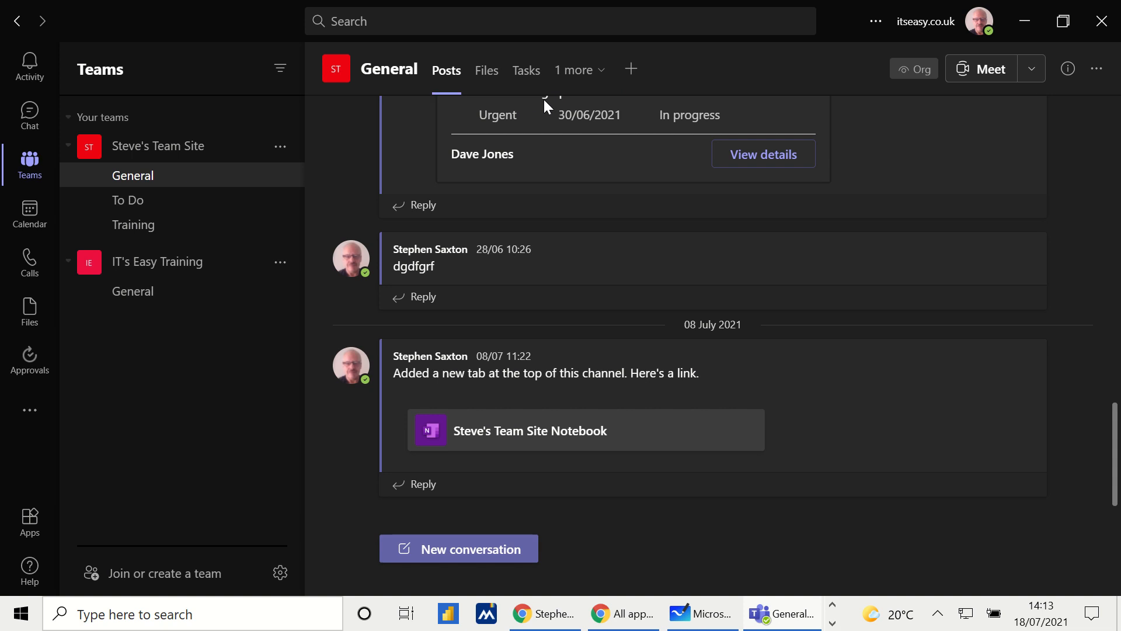
{"action": "left_click", "coordinate": [601, 78]}
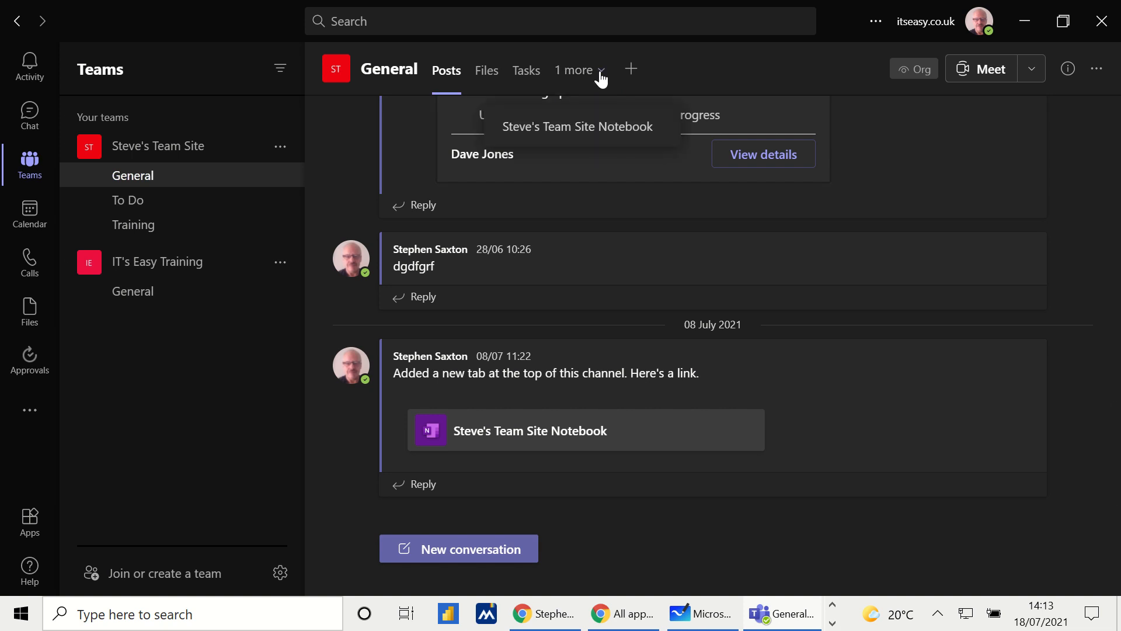
{"action": "left_click", "coordinate": [631, 70]}
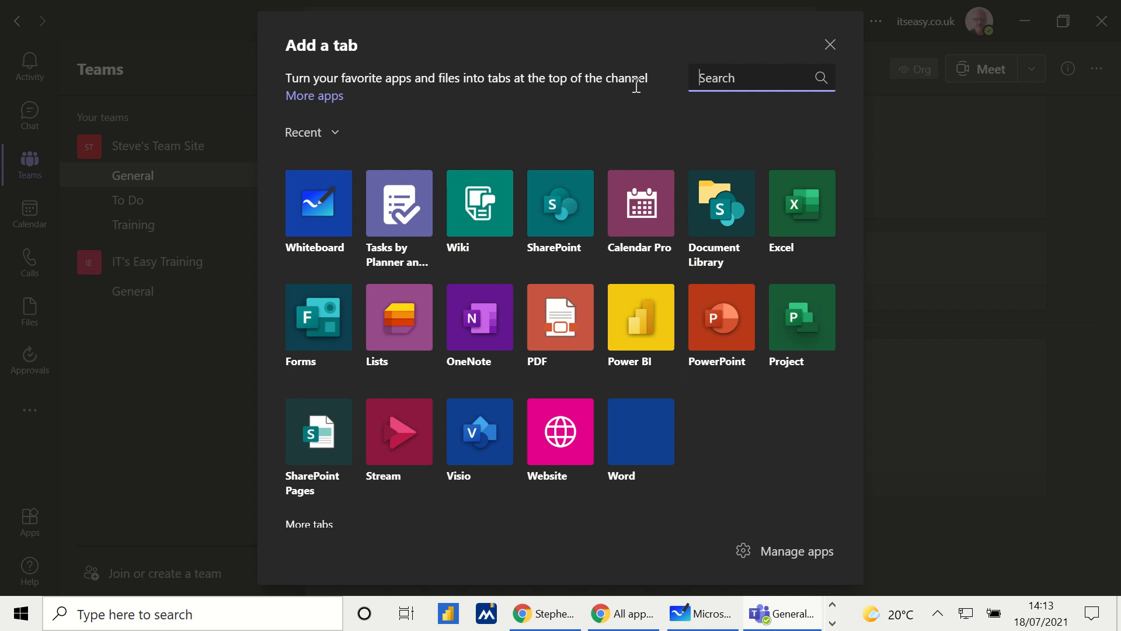
{"action": "left_click", "coordinate": [320, 217]}
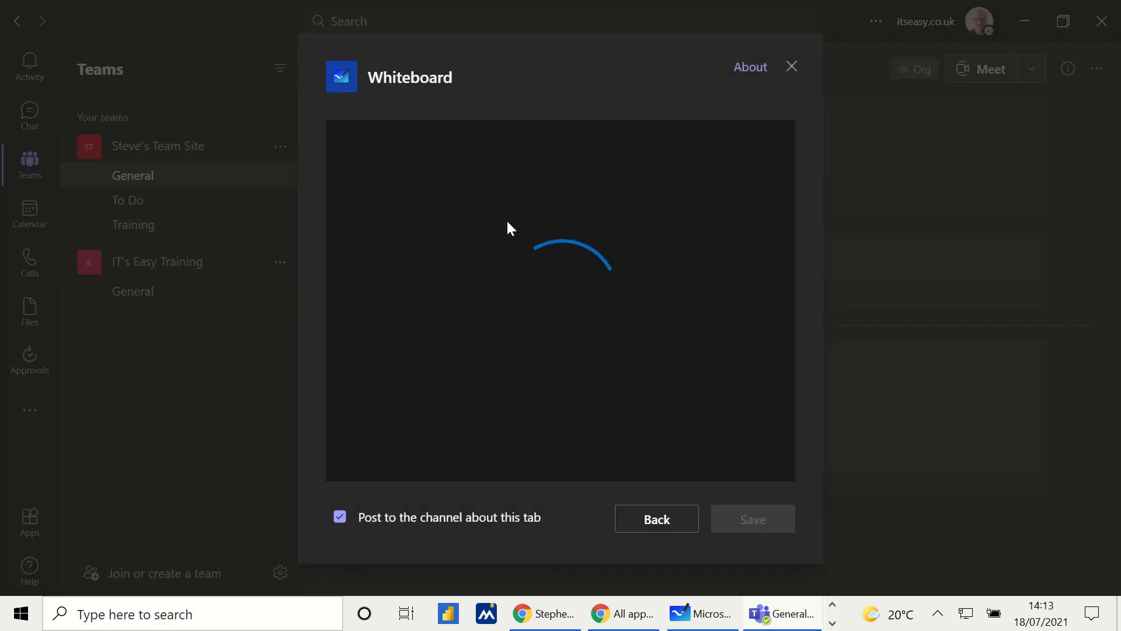
{"action": "left_click", "coordinate": [156, 363]}
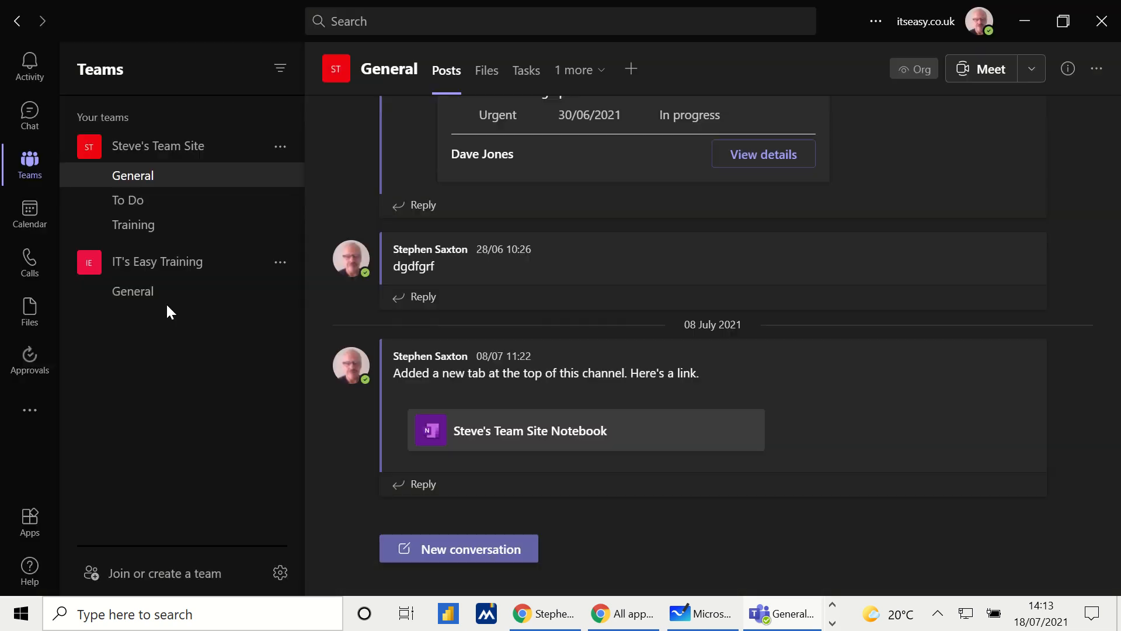
Step: Return to the existing Whiteboard in the General channel of IT's Easy Training
{"action": "left_click", "coordinate": [146, 299]}
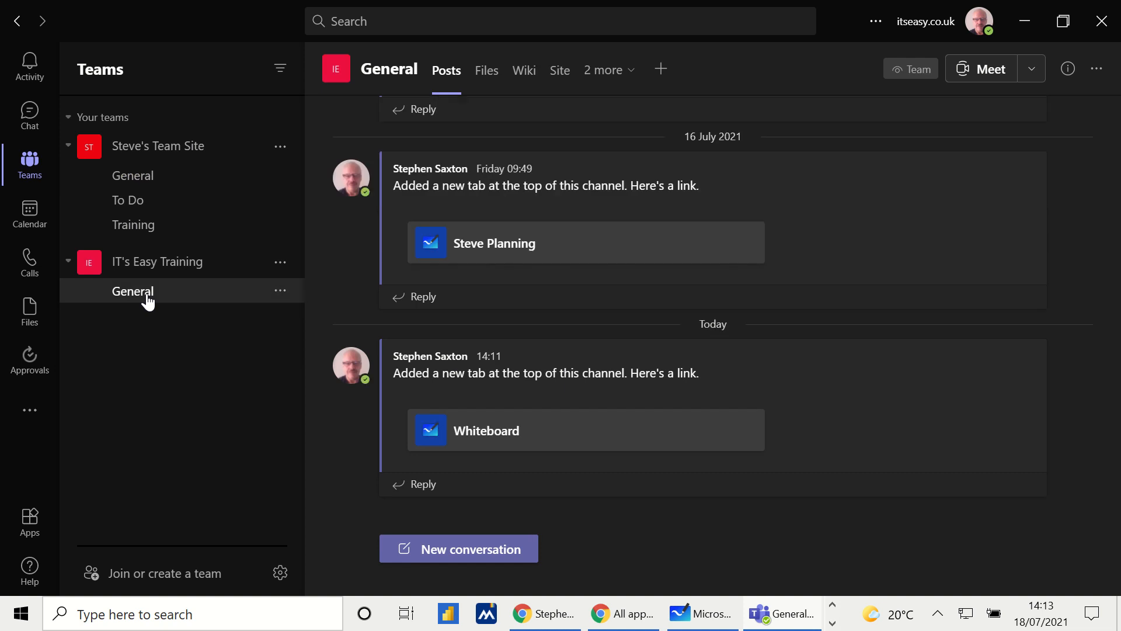
{"action": "left_click", "coordinate": [628, 73]}
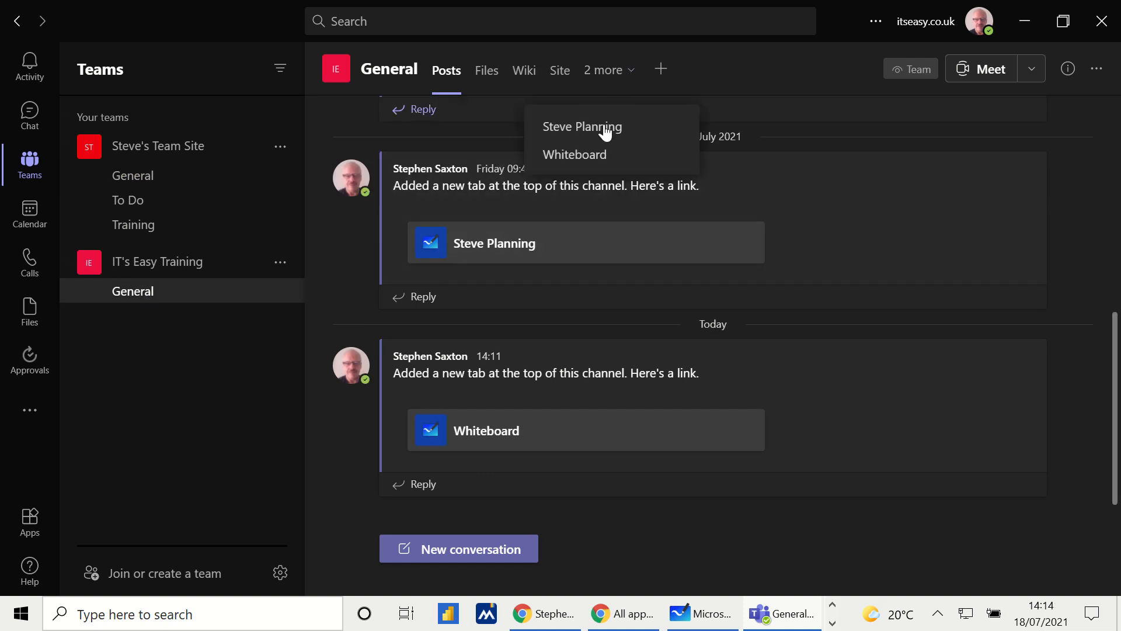
{"action": "left_click", "coordinate": [577, 155]}
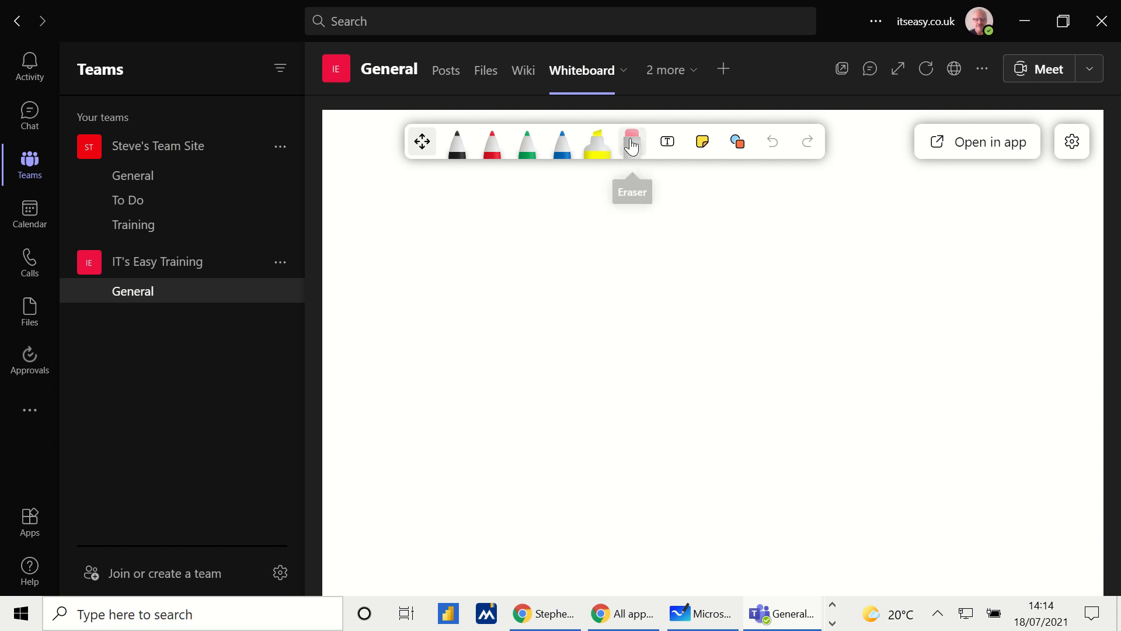
Step: Sketch a small square divided into four panes with the black pen and erase the sketch
{"action": "left_click", "coordinate": [459, 150]}
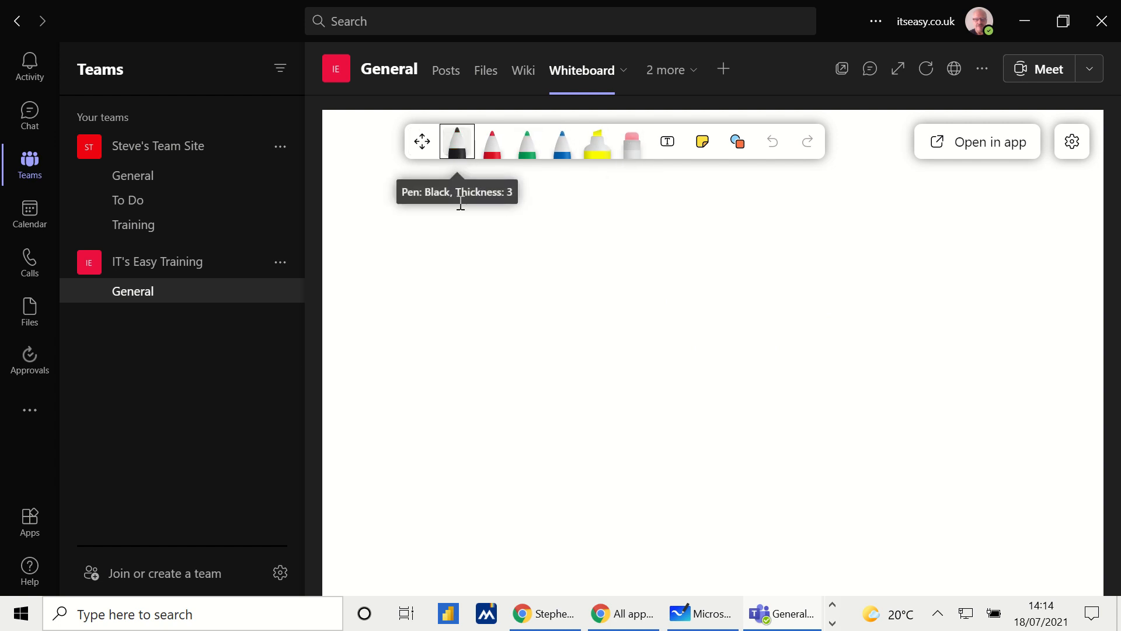
{"action": "left_click", "coordinate": [409, 251]}
{"action": "left_click_drag", "start_coordinate": [420, 288], "coordinate": [481, 288]}
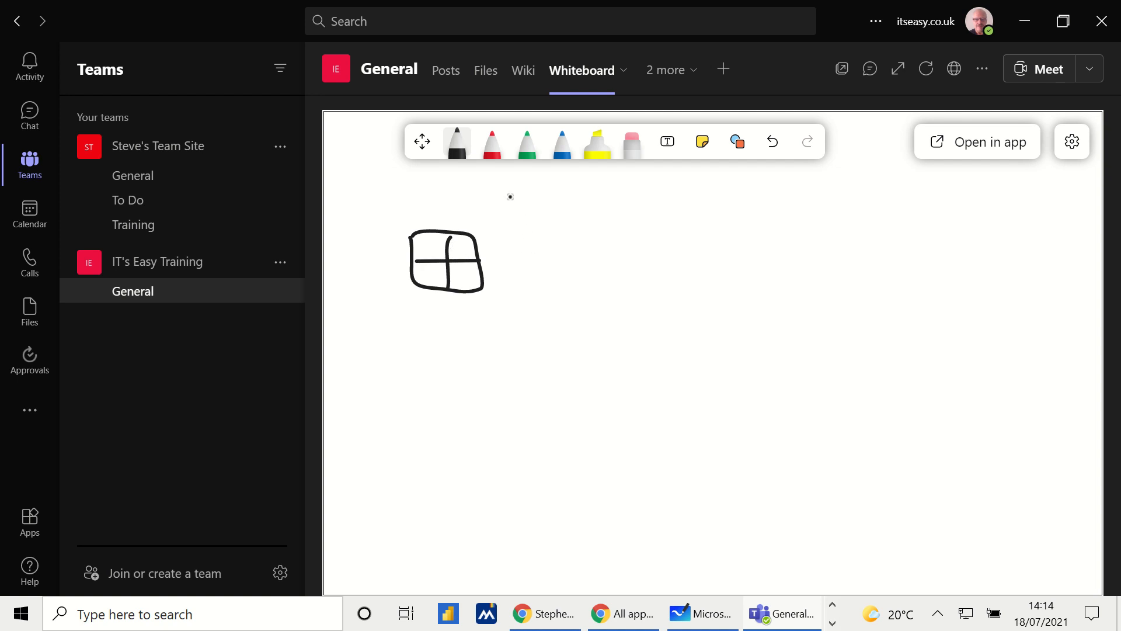
{"action": "left_click", "coordinate": [633, 157]}
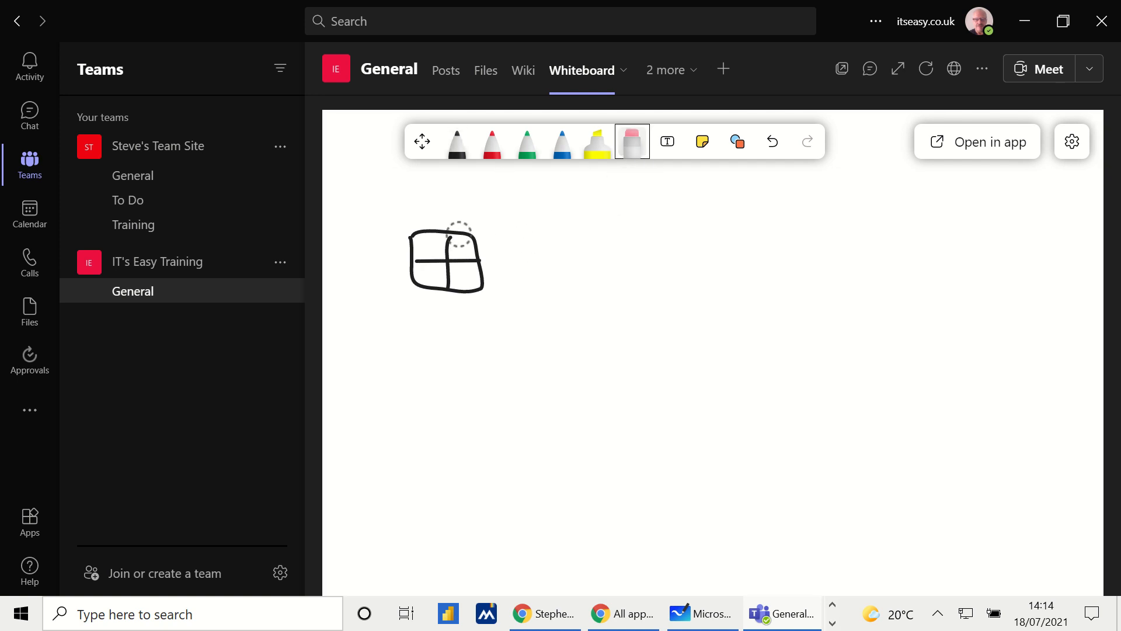
{"action": "left_click_drag", "start_coordinate": [450, 228], "coordinate": [450, 263]}
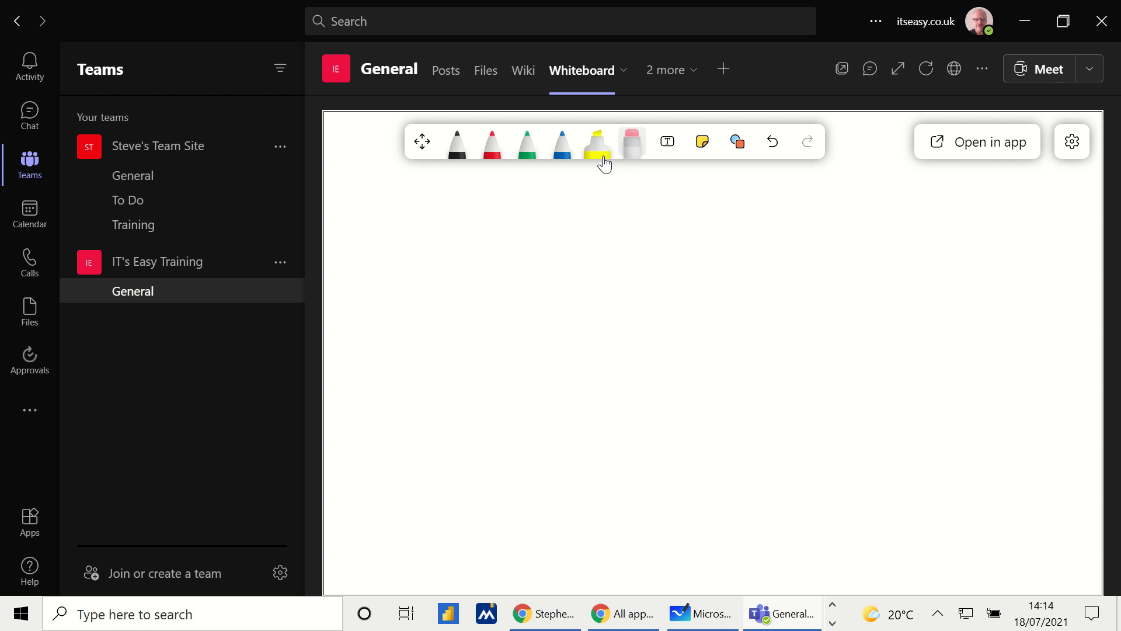
Step: Handwrite the presenter's first name on the whiteboard with the blue pen
{"action": "left_click", "coordinate": [546, 155]}
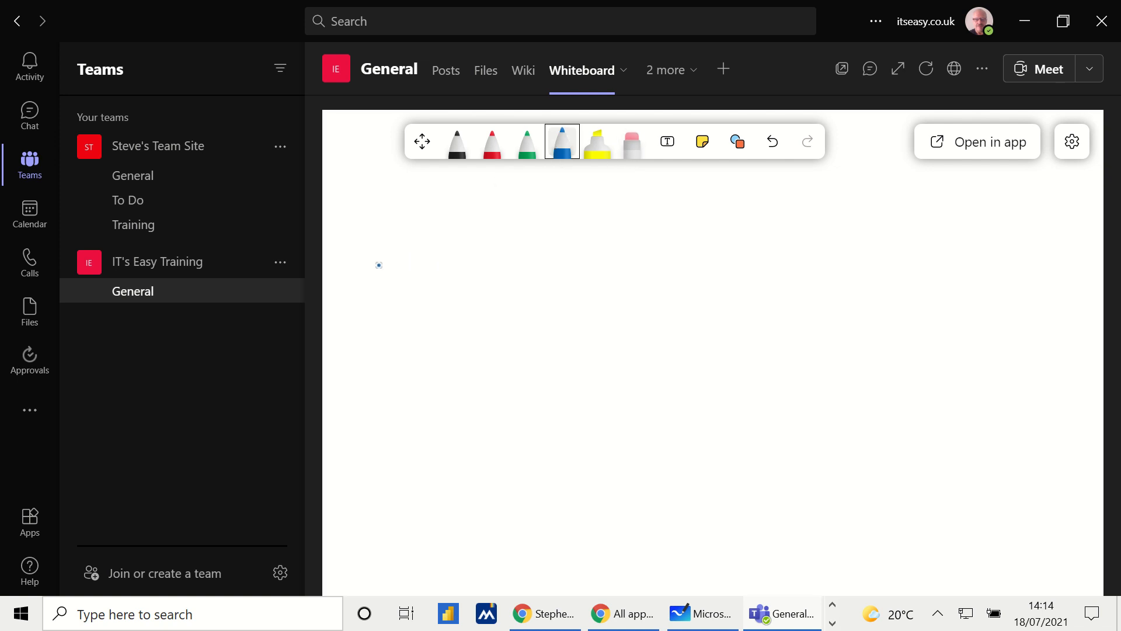
{"action": "mouse_move", "coordinate": [379, 265]}
{"action": "left_mouse_down"}
{"action": "mouse_move", "coordinate": [458, 229]}
{"action": "mouse_move", "coordinate": [449, 271]}
{"action": "mouse_move", "coordinate": [525, 227]}
{"action": "mouse_move", "coordinate": [512, 279]}
{"action": "left_mouse_up"}
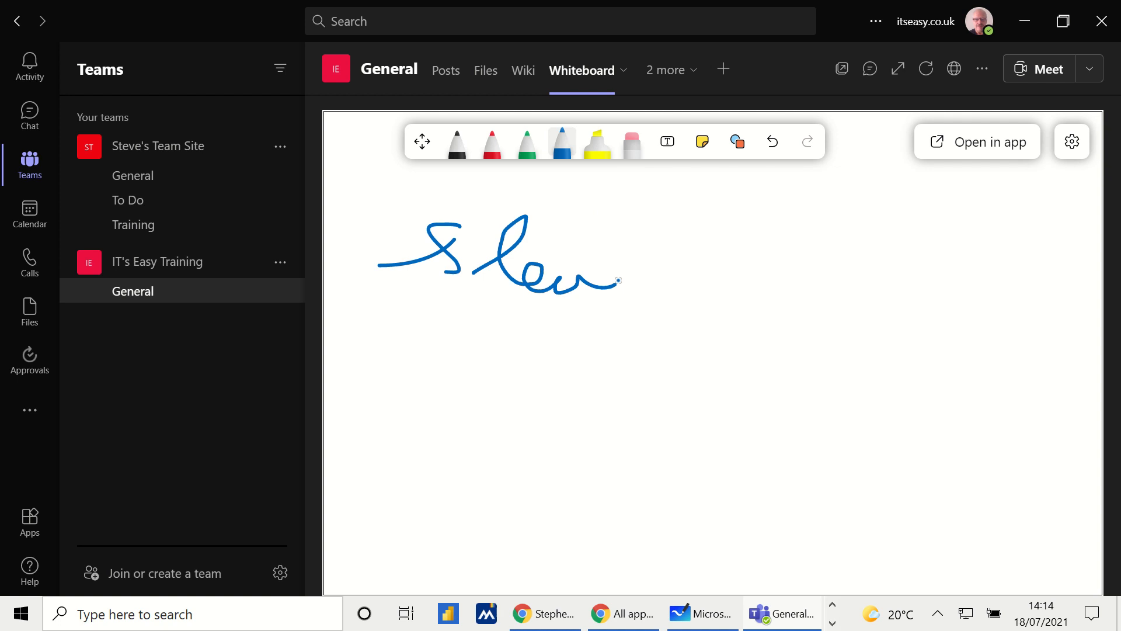
{"action": "left_click_drag", "start_coordinate": [495, 230], "coordinate": [580, 238]}
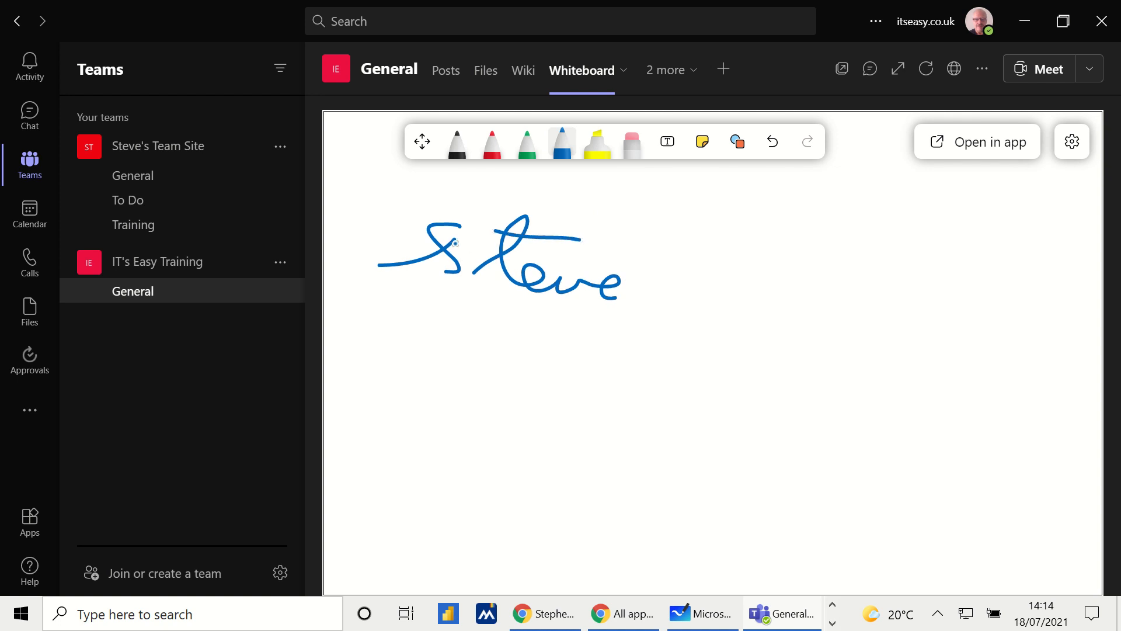
Step: Add a text box containing the presenter's first name beside the handwriting
{"action": "left_click", "coordinate": [667, 142]}
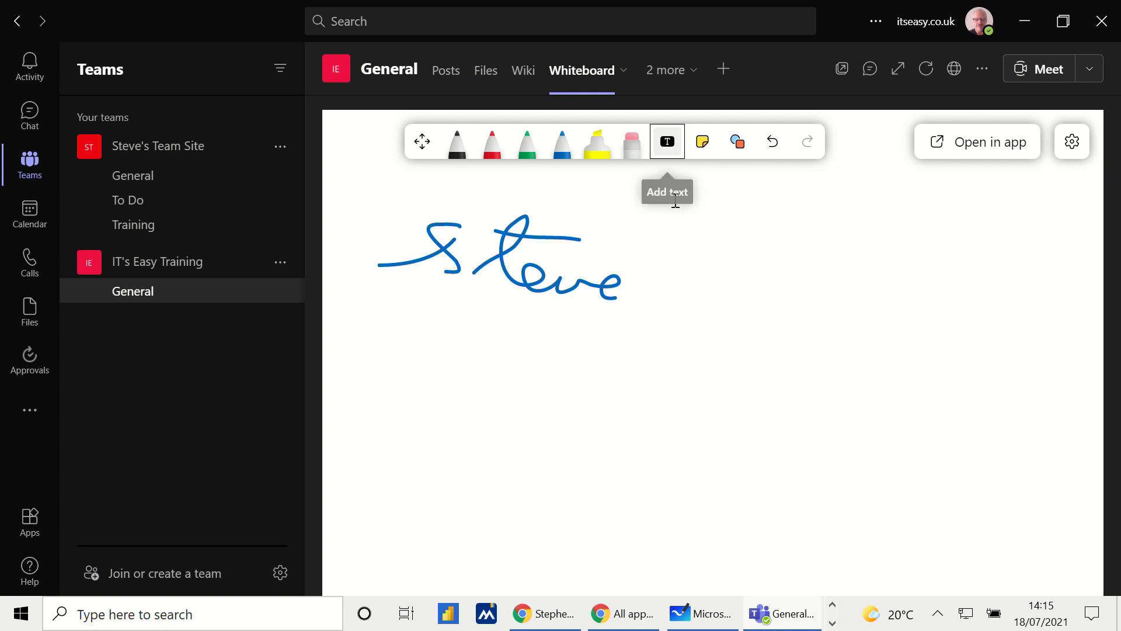
{"action": "left_click", "coordinate": [692, 273]}
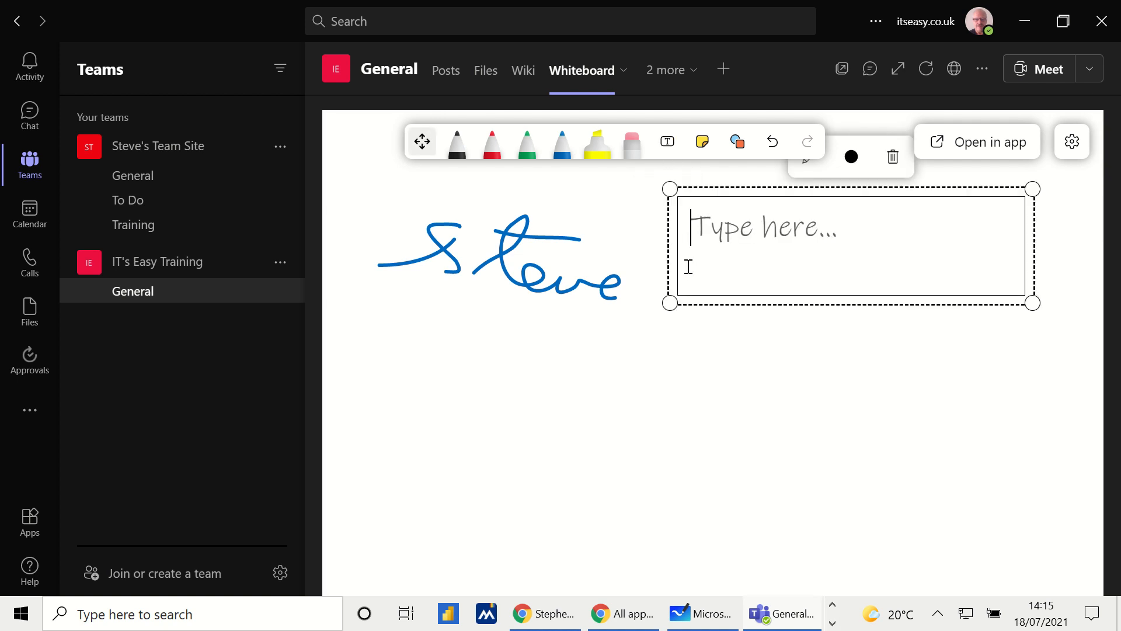
{"action": "type", "text": "steve"}
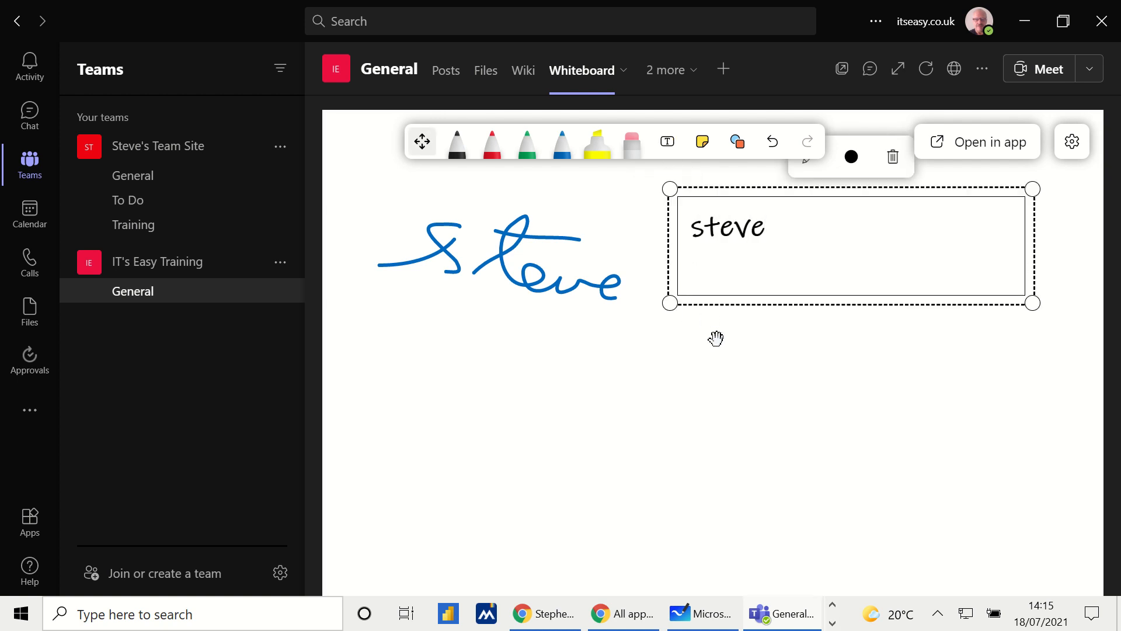
{"action": "left_click", "coordinate": [716, 338]}
{"action": "left_click", "coordinate": [744, 260]}
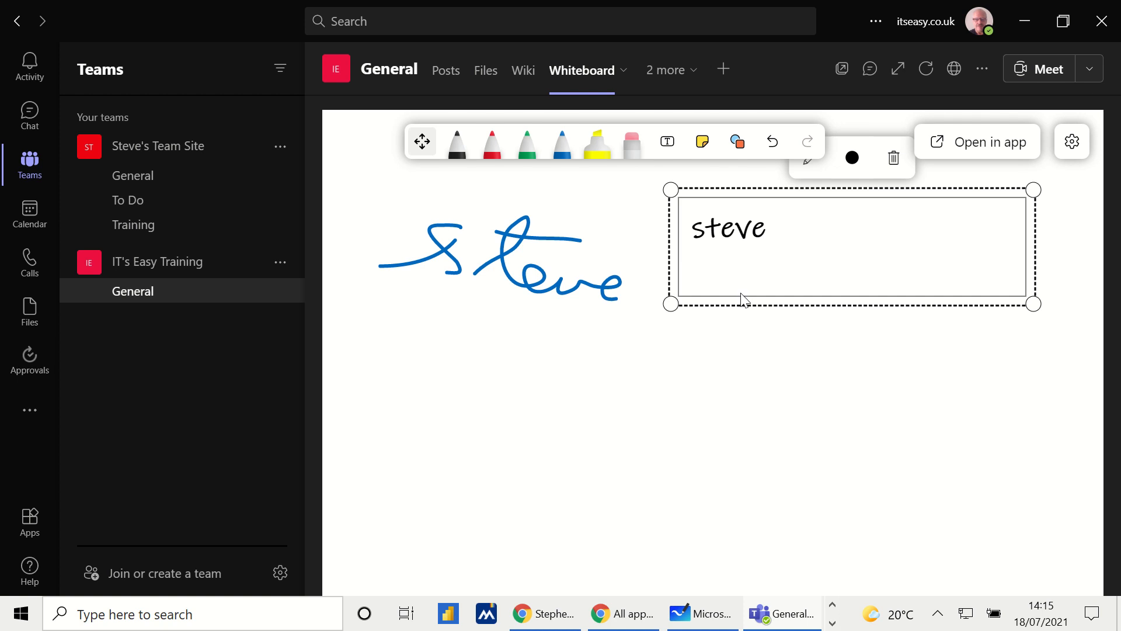
Step: Change the text box's text colour to dark blue and reselect the text box
{"action": "left_click", "coordinate": [852, 161]}
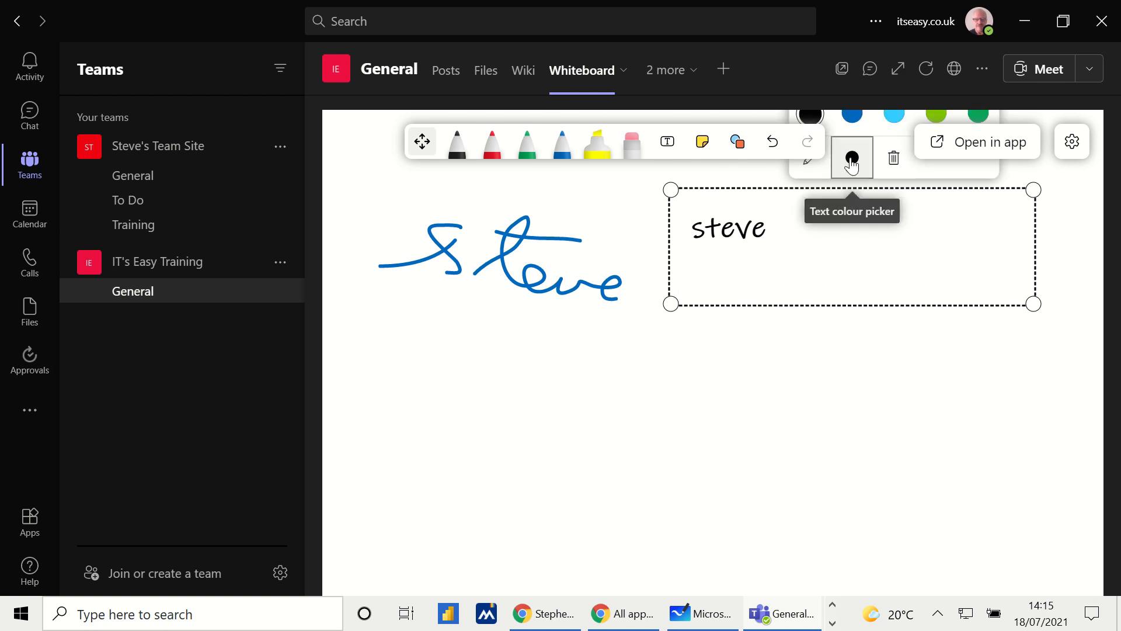
{"action": "left_click", "coordinate": [852, 116]}
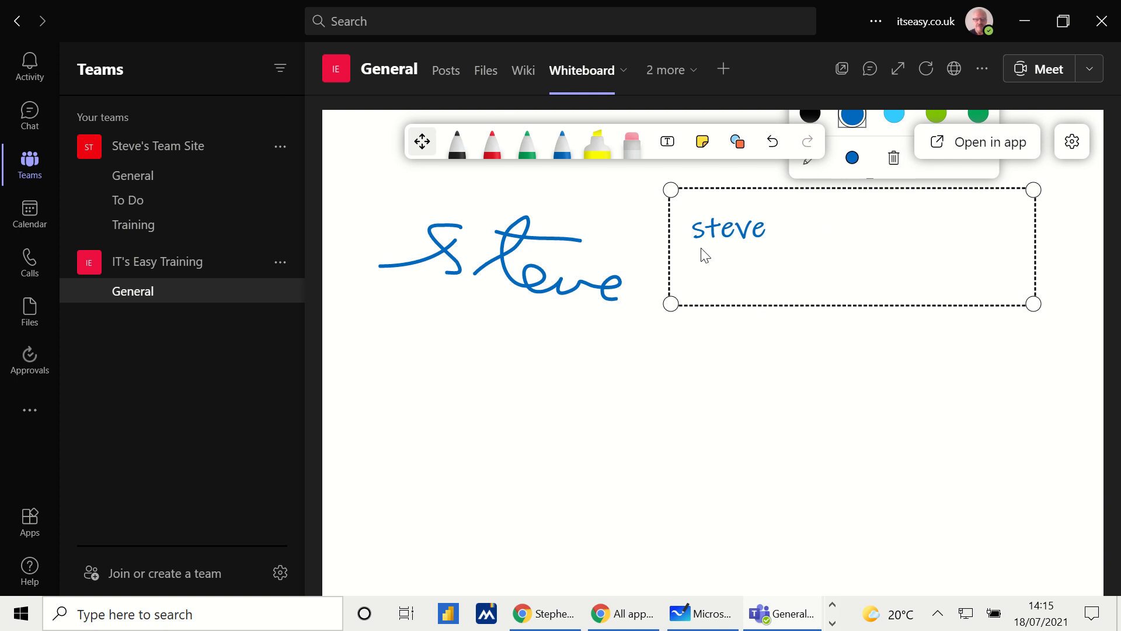
{"action": "left_click_drag", "start_coordinate": [770, 189], "coordinate": [734, 250]}
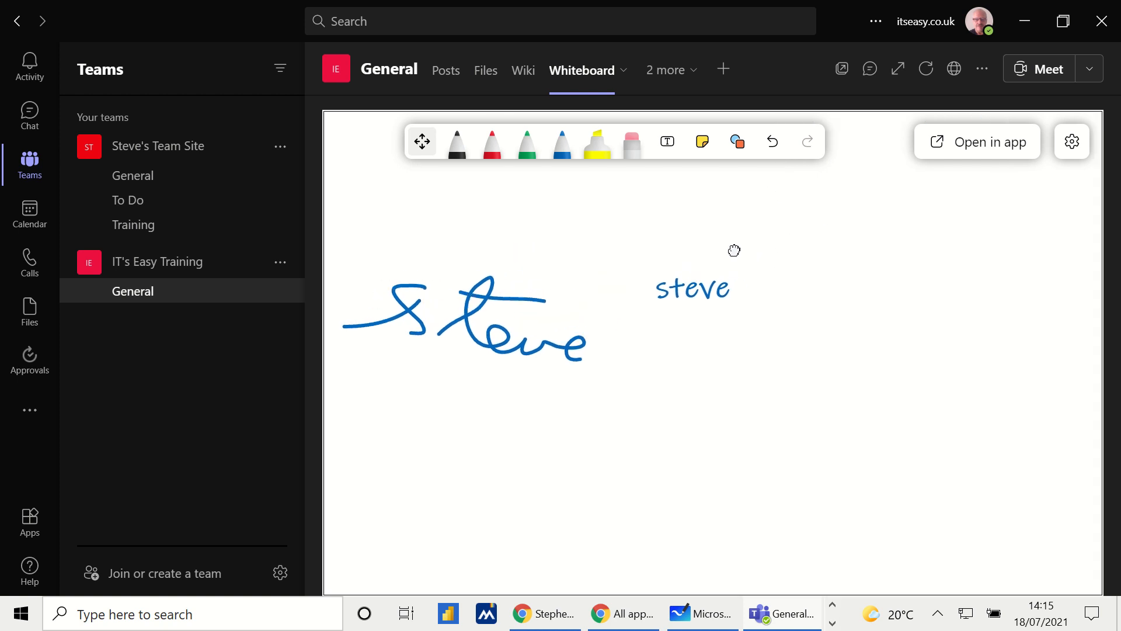
{"action": "left_click", "coordinate": [727, 299]}
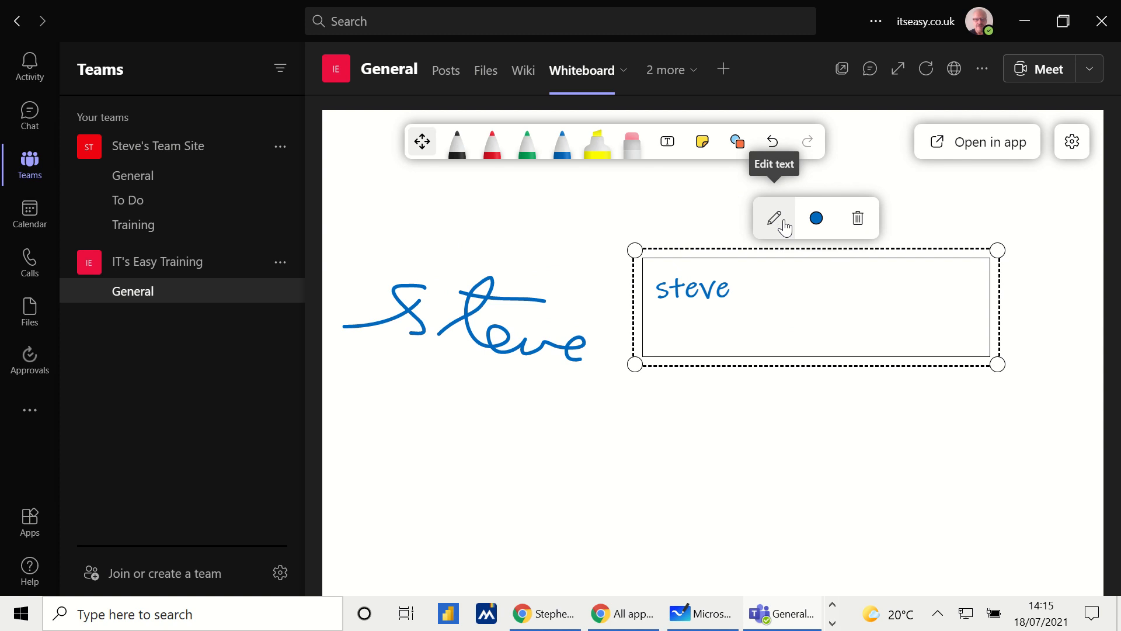
Step: Add a green sticky note with the presenter's first name and shrink it to about a third of its size below the handwriting
{"action": "left_click", "coordinate": [704, 151]}
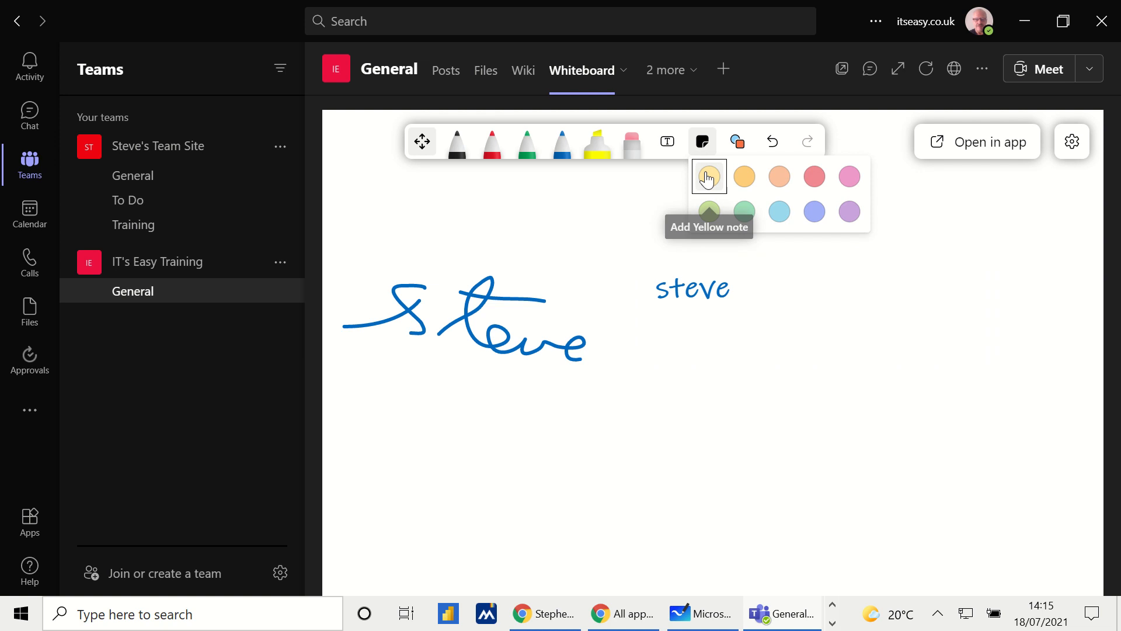
{"action": "left_click", "coordinate": [743, 212]}
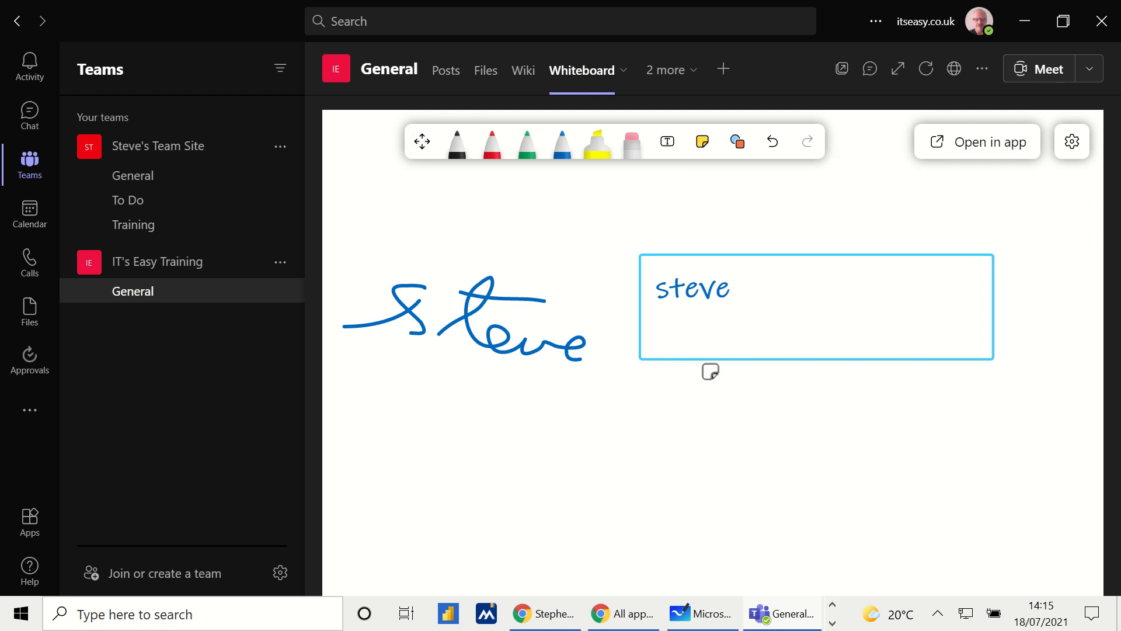
{"action": "left_click", "coordinate": [693, 389]}
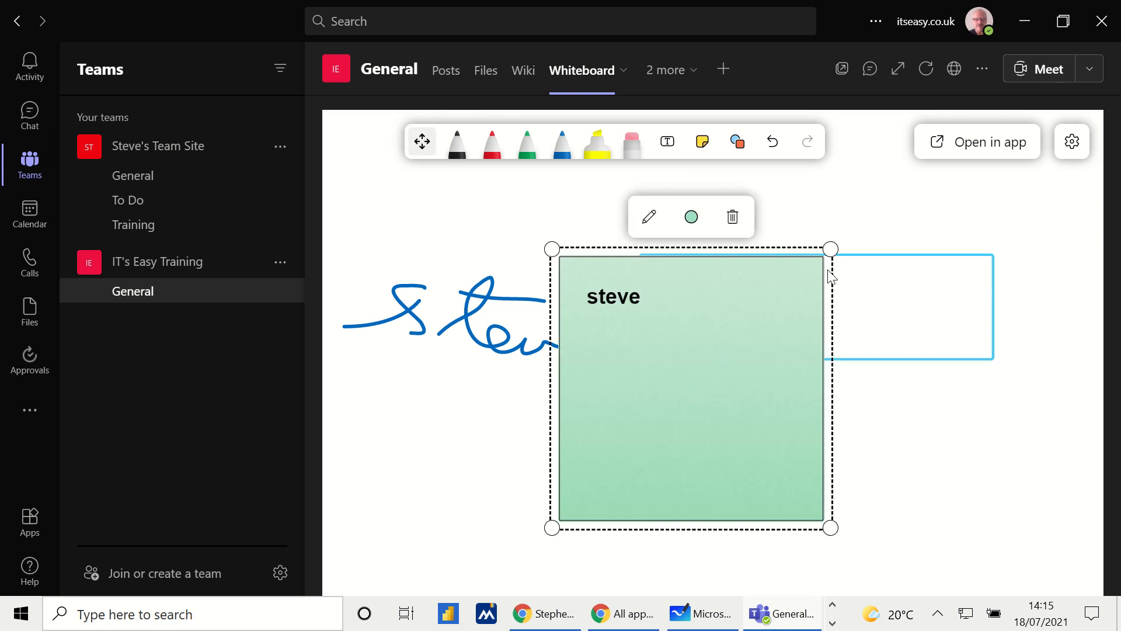
{"action": "mouse_move", "coordinate": [831, 250]}
{"action": "left_mouse_down"}
{"action": "mouse_move", "coordinate": [756, 299]}
{"action": "mouse_move", "coordinate": [643, 411]}
{"action": "left_mouse_up"}
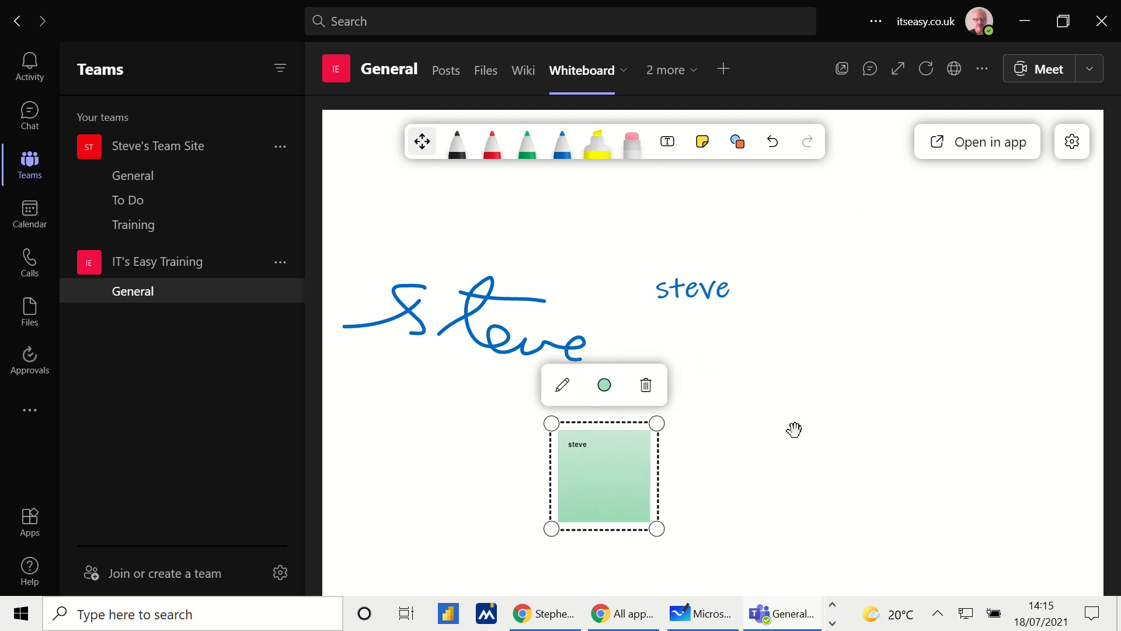
Step: Insert a parallelogram shape on the whiteboard between the handwriting and the typed text
{"action": "left_click", "coordinate": [741, 153]}
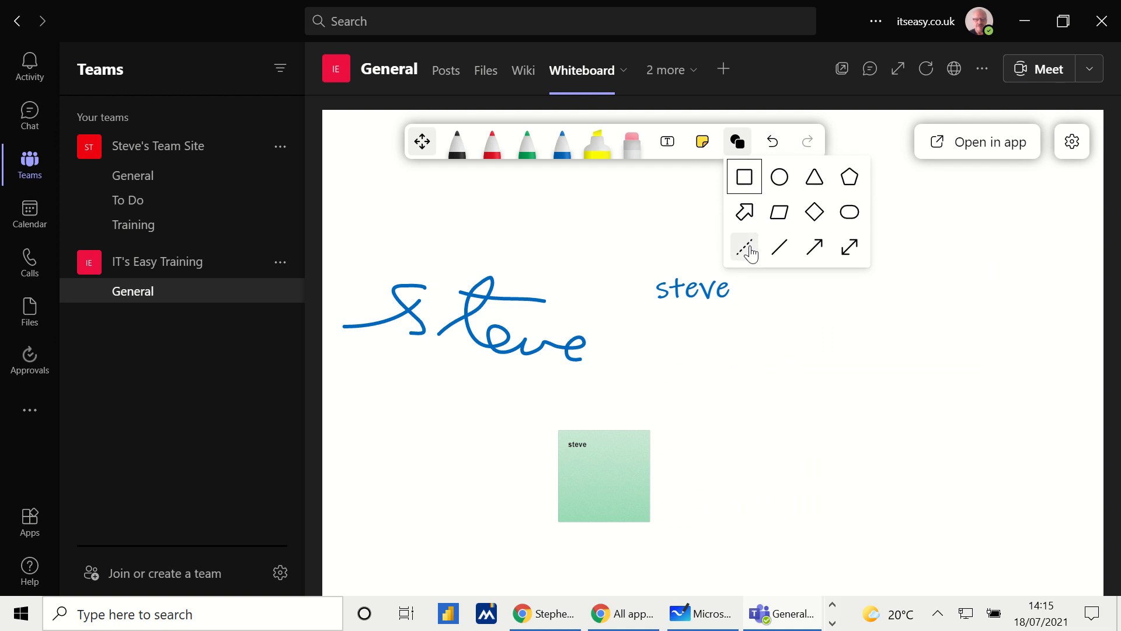
{"action": "left_click", "coordinate": [779, 213]}
{"action": "left_click", "coordinate": [594, 269]}
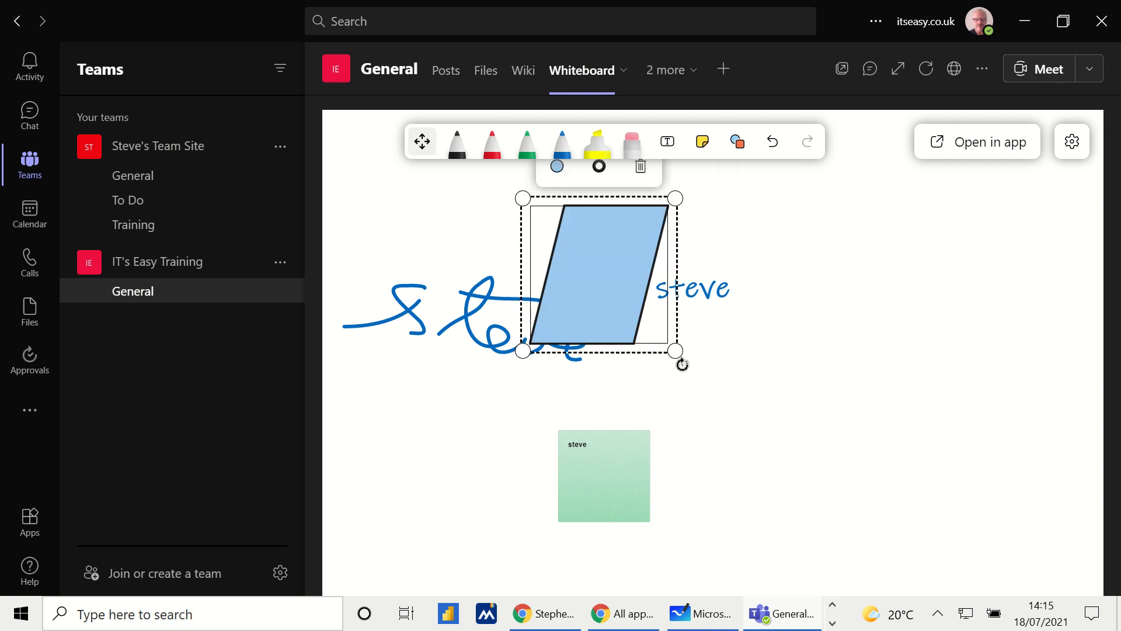
Step: Shrink the parallelogram to about two thirds of its size and move it beside the green sticky note
{"action": "left_click_drag", "start_coordinate": [680, 202], "coordinate": [638, 252]}
{"action": "left_click_drag", "start_coordinate": [600, 307], "coordinate": [753, 480]}
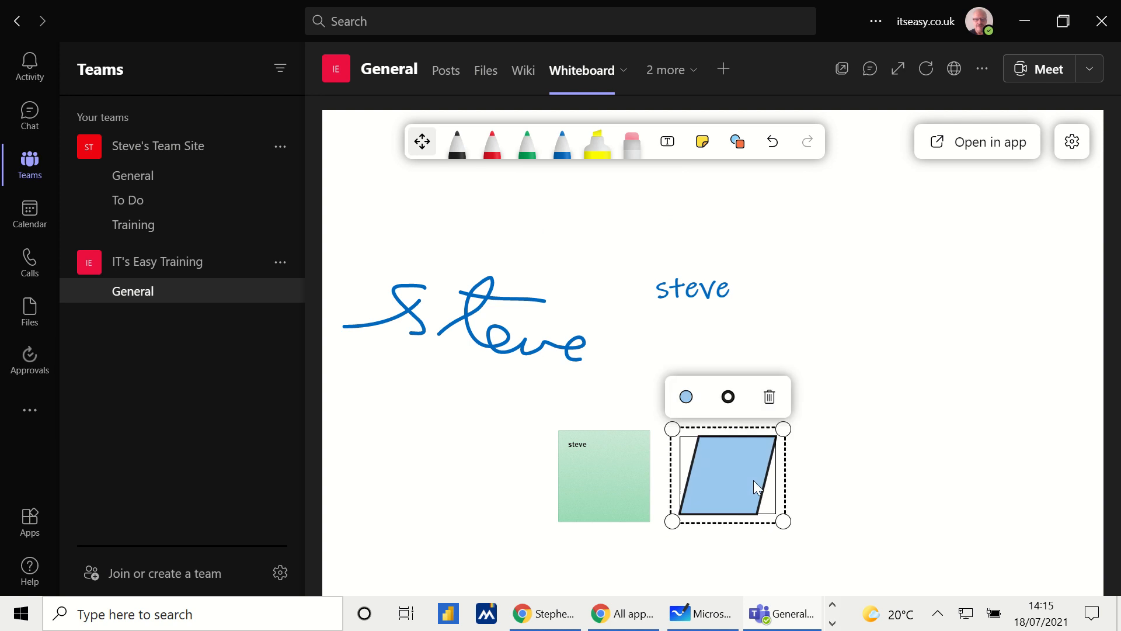
Step: Give the parallelogram a green outline and a red fill, and deselect it
{"action": "left_click", "coordinate": [729, 397]}
{"action": "left_click", "coordinate": [728, 310]}
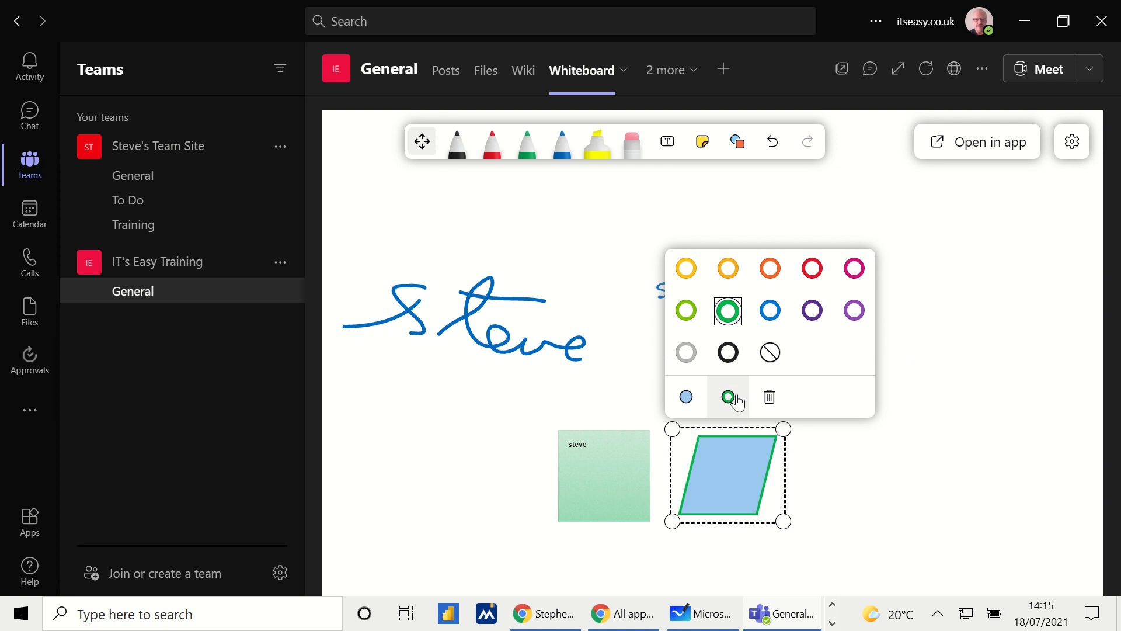
{"action": "left_click", "coordinate": [686, 396]}
{"action": "left_click", "coordinate": [728, 311]}
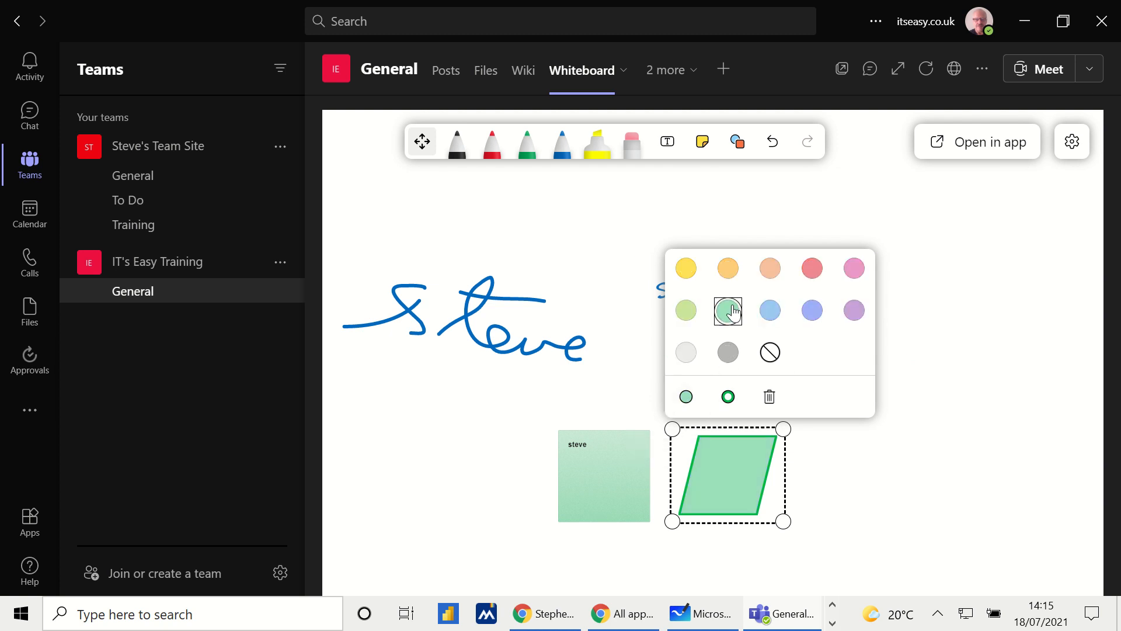
{"action": "left_click", "coordinate": [811, 268]}
{"action": "left_click", "coordinate": [839, 482]}
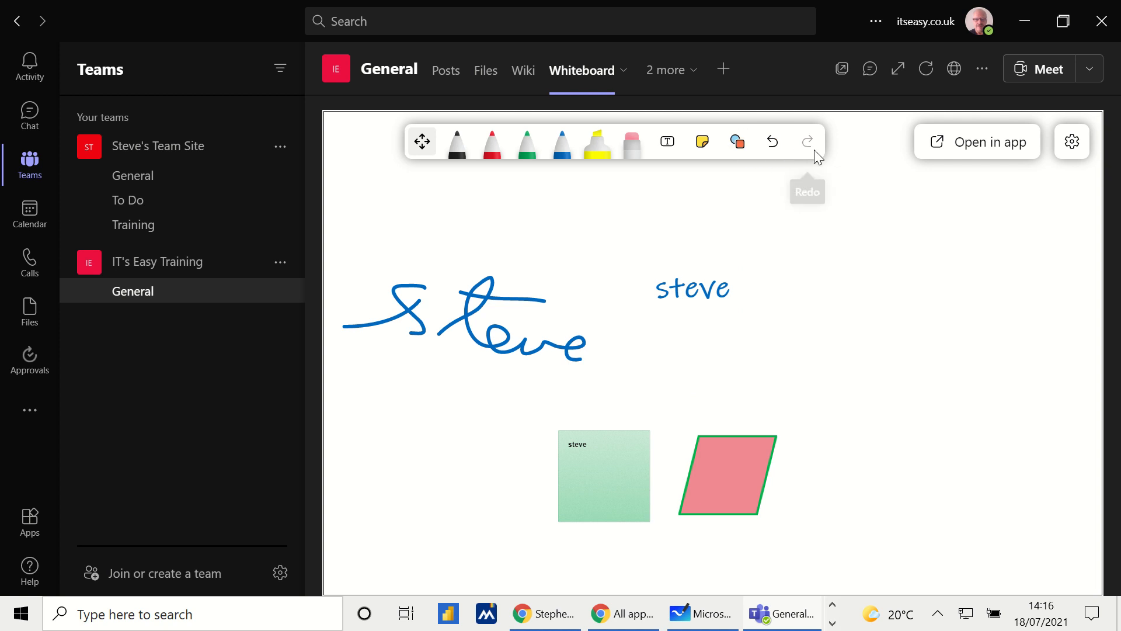
Step: Review the whiteboard's settings and the options offered on an empty area of the canvas
{"action": "left_click", "coordinate": [1077, 149]}
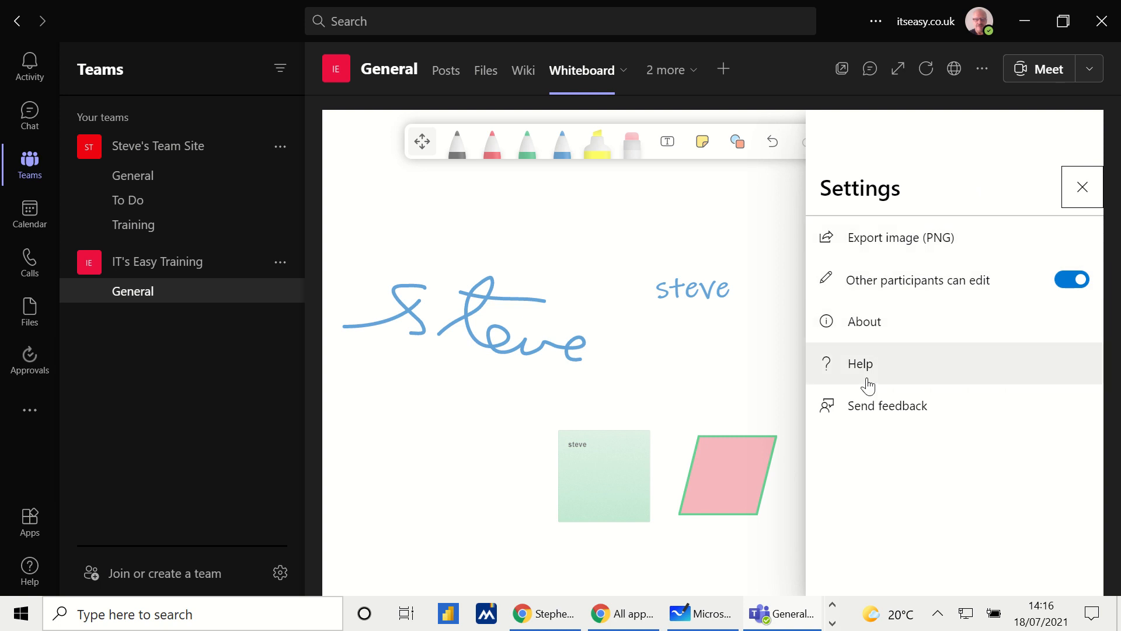
{"action": "left_click", "coordinate": [770, 327]}
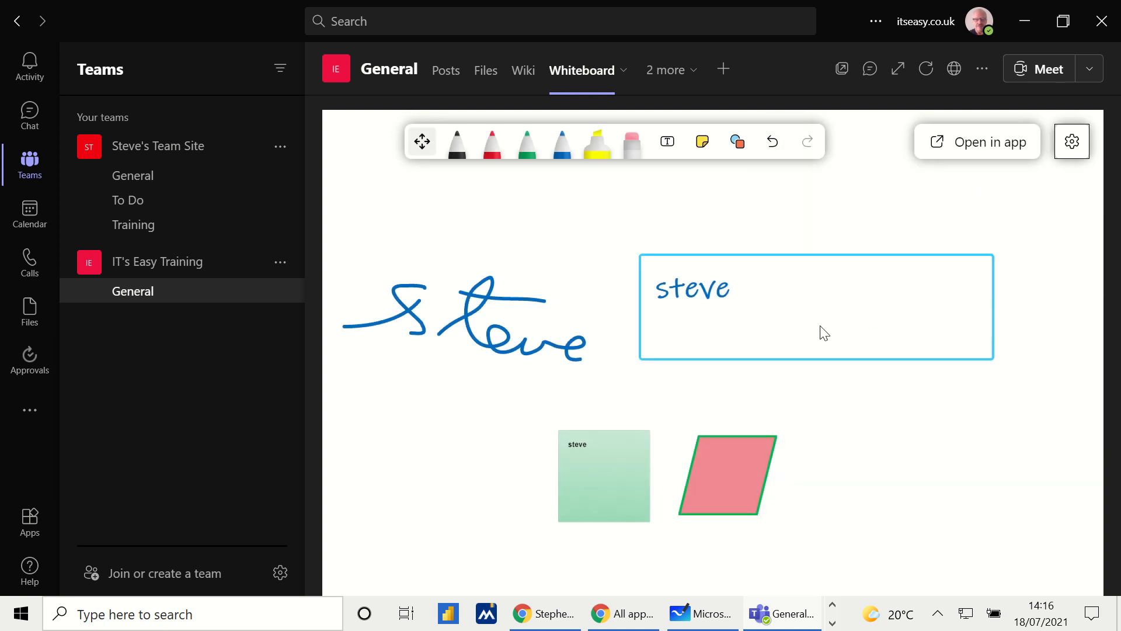
{"action": "left_click", "coordinate": [832, 417]}
{"action": "right_click", "coordinate": [875, 403]}
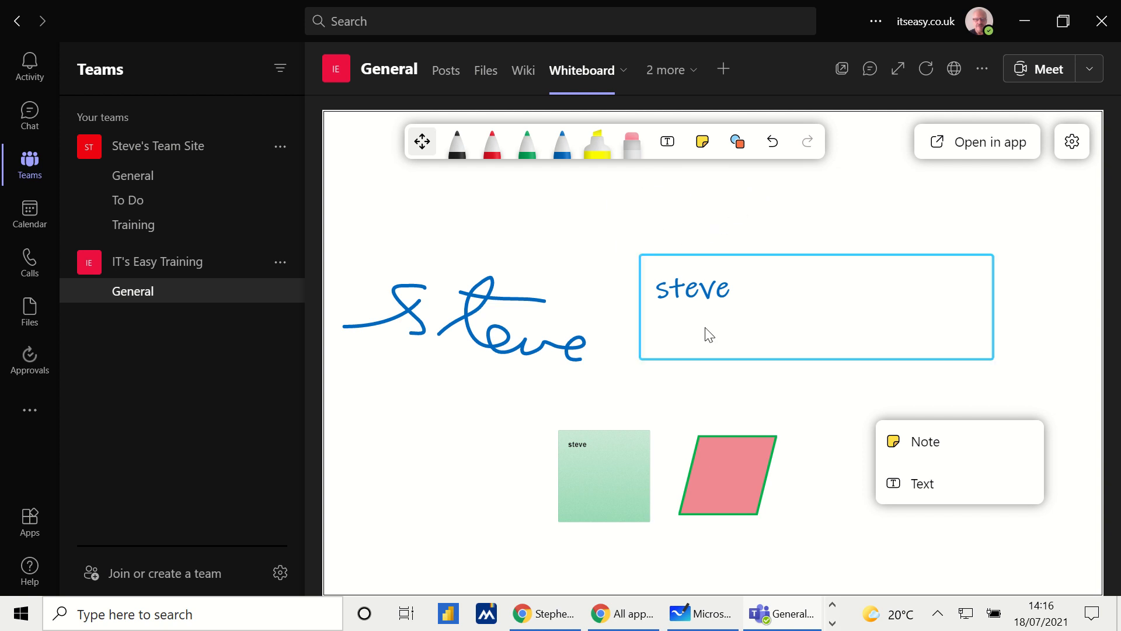
Step: Switch to the Microsoft Whiteboard app and draw a red slanted parallelogram, using the ruler at 45° for its two long sides
{"action": "left_click", "coordinate": [701, 613]}
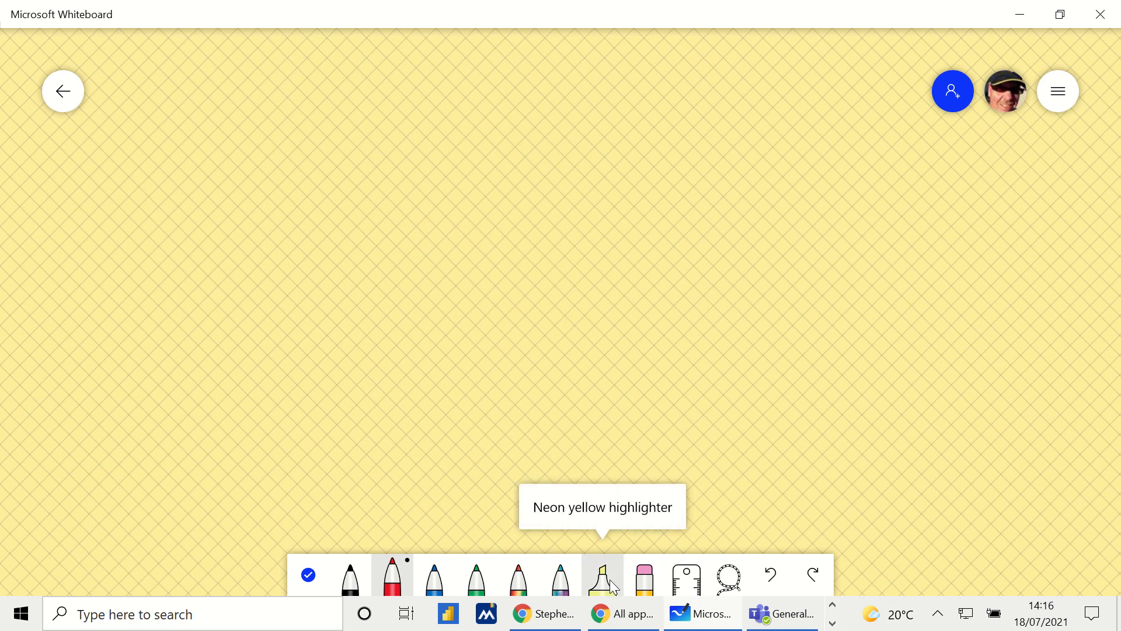
{"action": "left_click", "coordinate": [679, 586]}
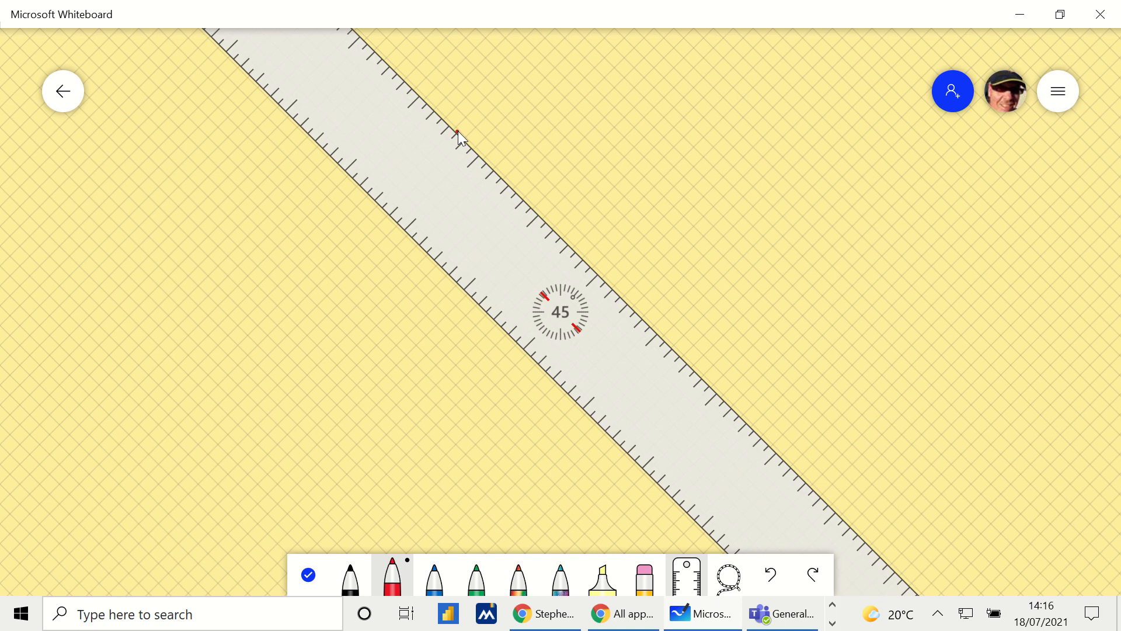
{"action": "left_click_drag", "start_coordinate": [458, 131], "coordinate": [583, 251]}
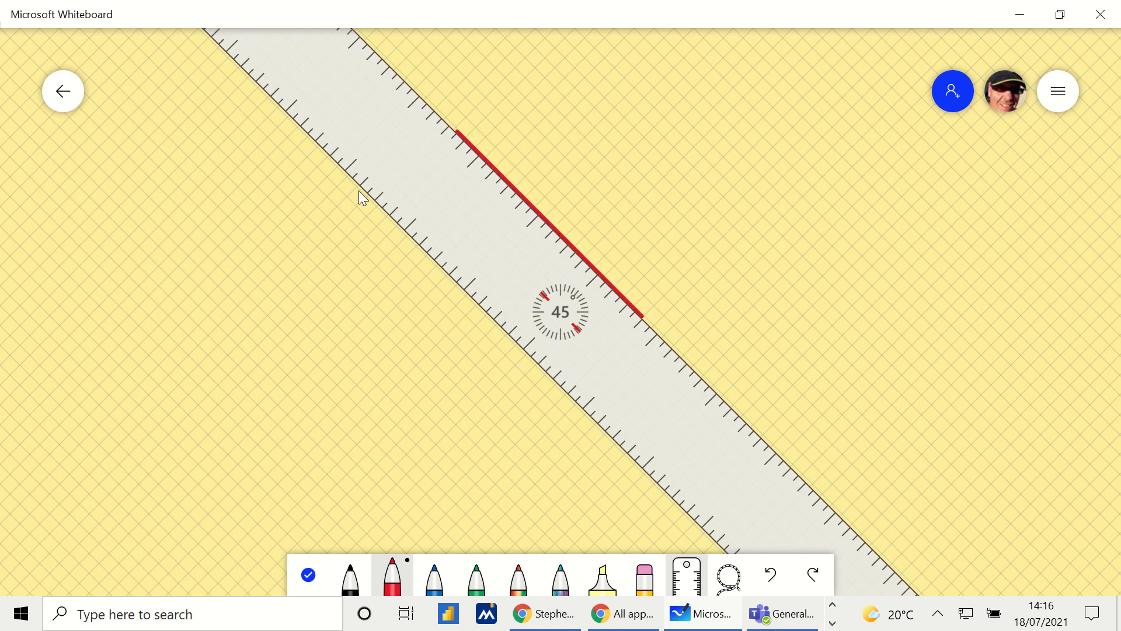
{"action": "left_click_drag", "start_coordinate": [360, 187], "coordinate": [453, 296]}
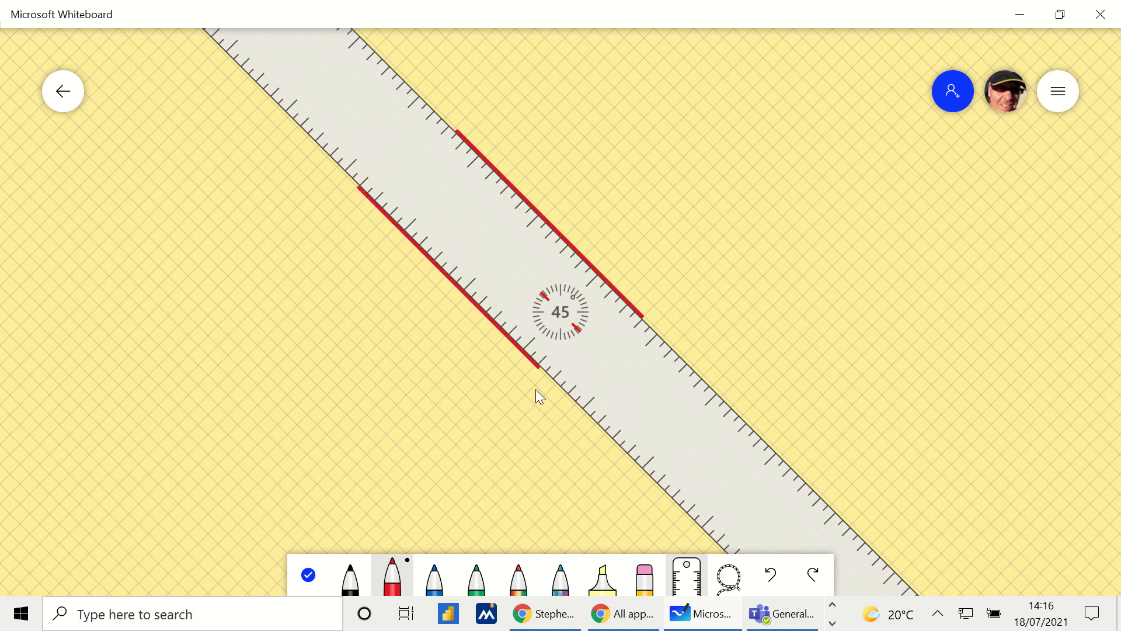
{"action": "left_click", "coordinate": [687, 575]}
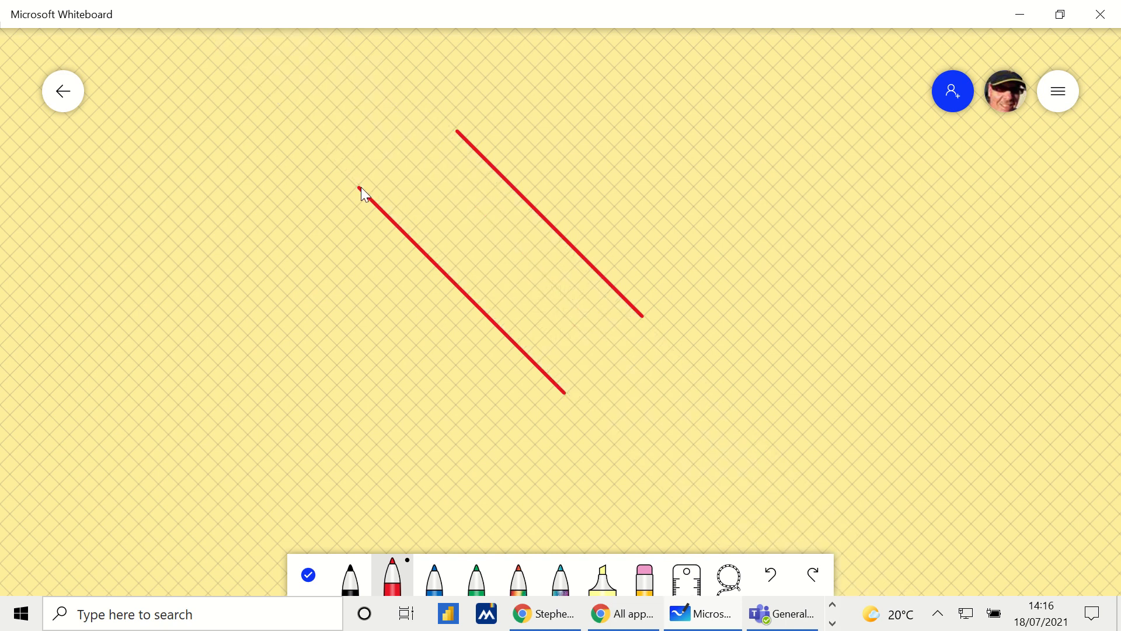
{"action": "left_click_drag", "start_coordinate": [435, 160], "coordinate": [459, 138]}
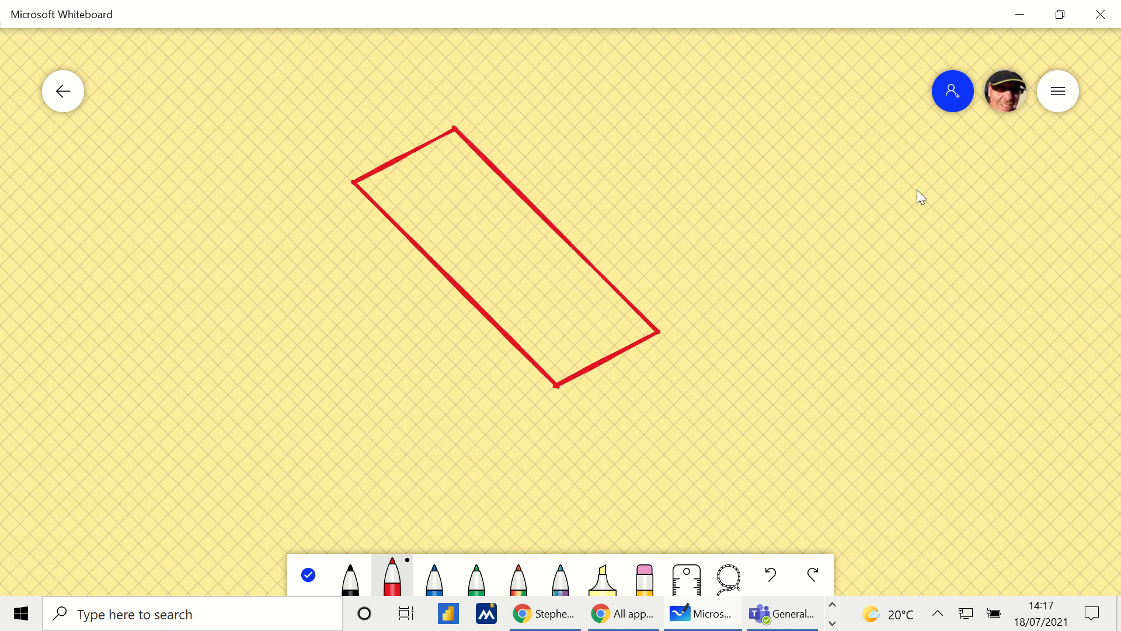
Step: Check the Ink to shape and Ink to table settings, and sketch a red circle and a two-by-two table on the canvas
{"action": "left_click", "coordinate": [1061, 90]}
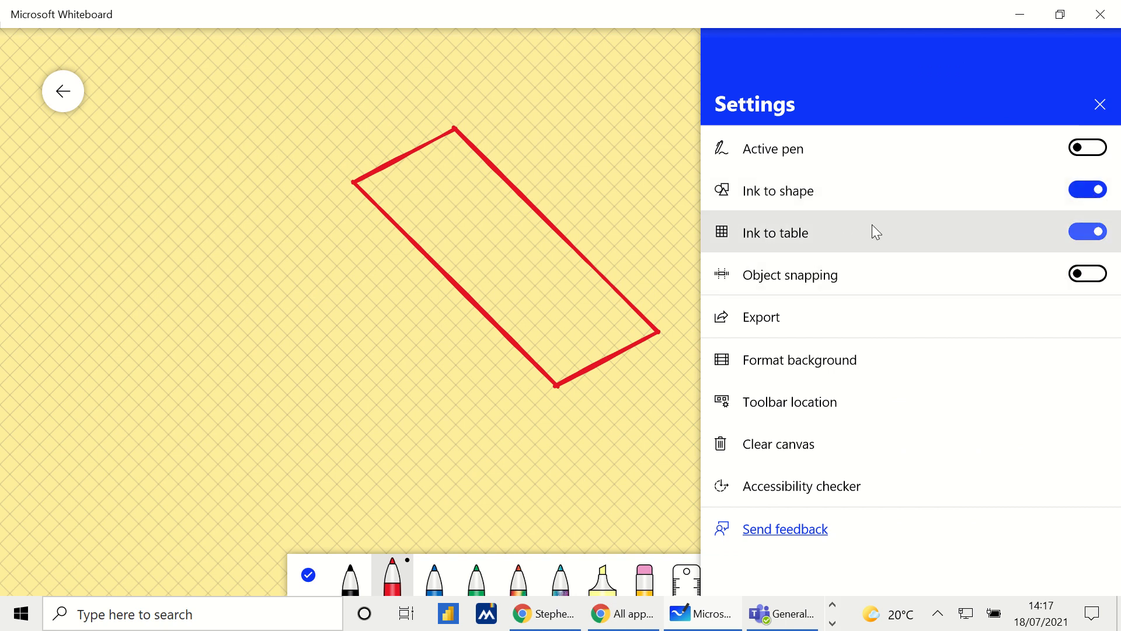
{"action": "left_click", "coordinate": [631, 183]}
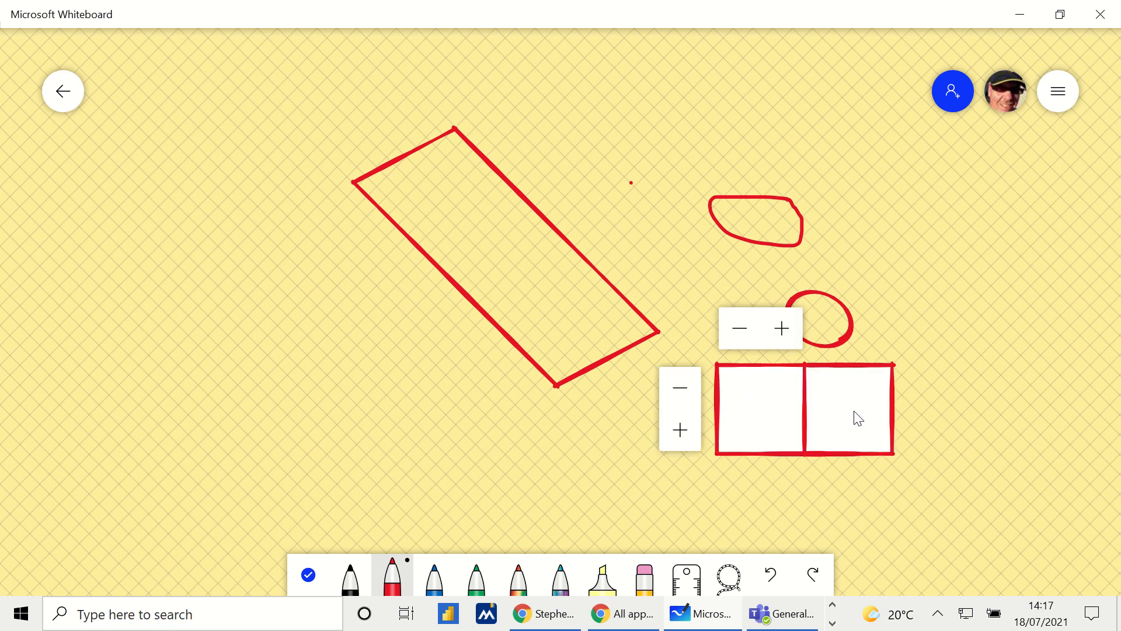
{"action": "left_click", "coordinate": [1070, 98]}
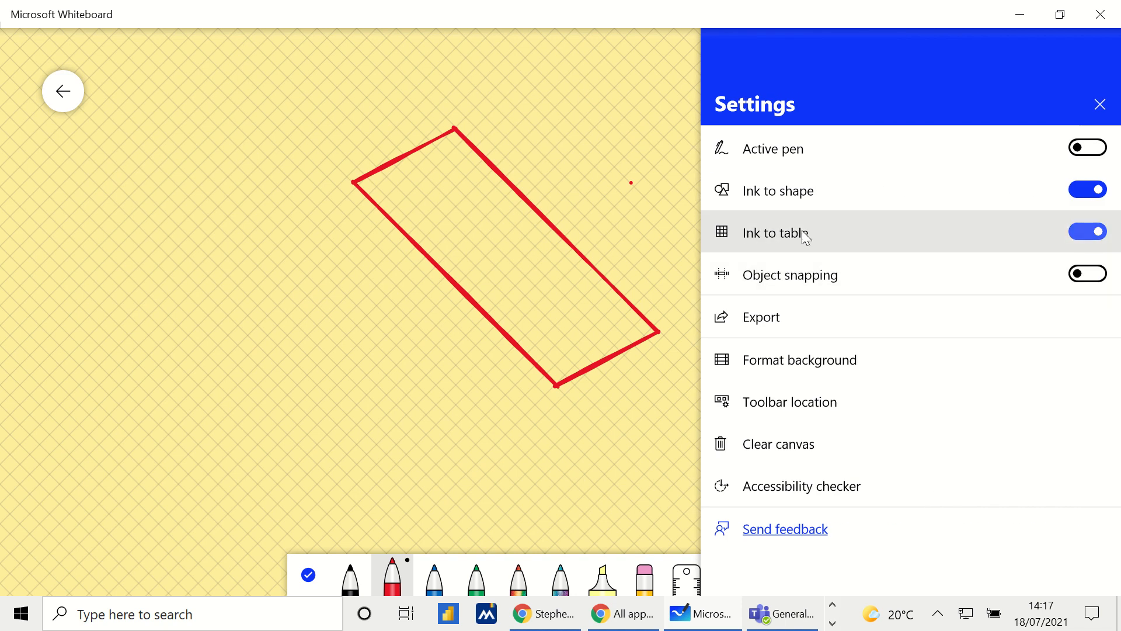
{"action": "left_click", "coordinate": [606, 156]}
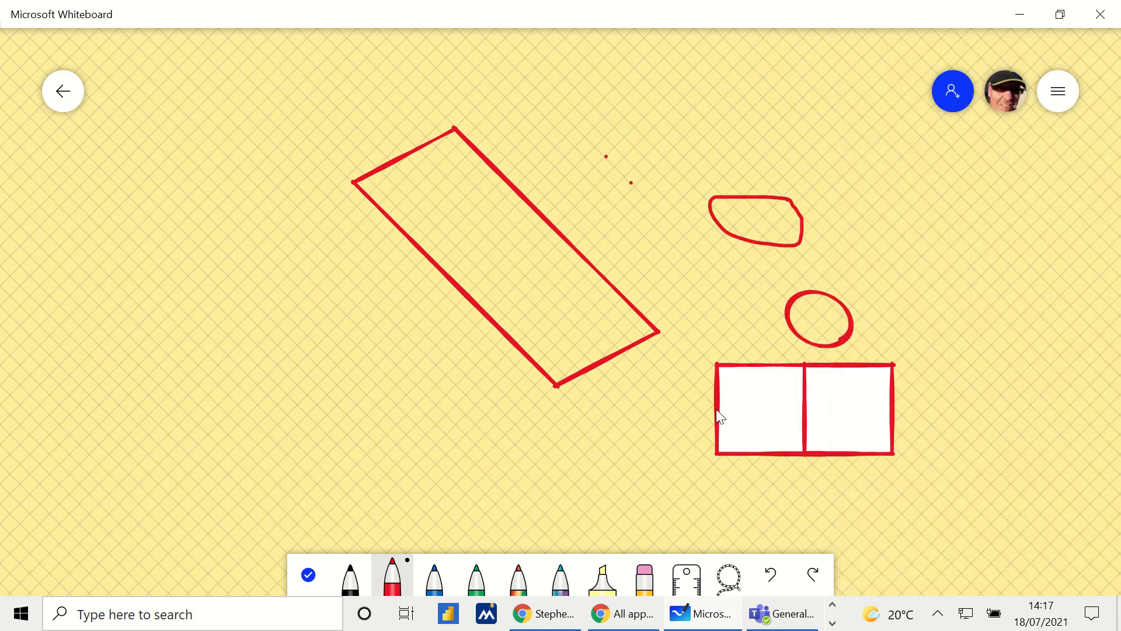
{"action": "left_click_drag", "start_coordinate": [718, 409], "coordinate": [884, 405]}
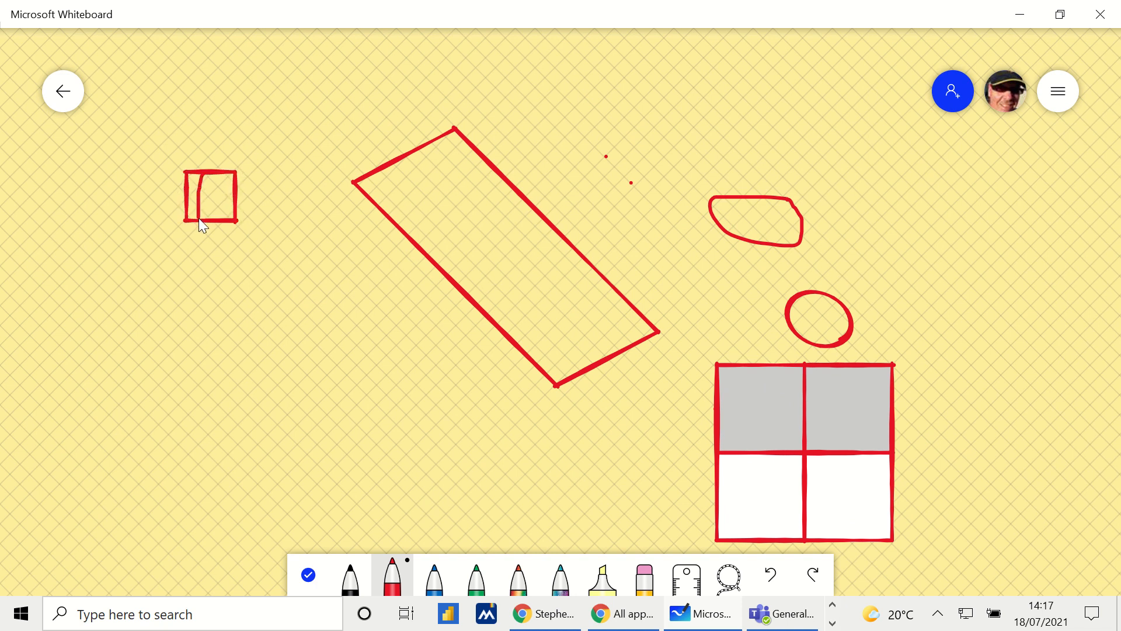
Step: Divide the small red square with a vertical stroke to make a table, and expand it to four columns and three rows
{"action": "left_click_drag", "start_coordinate": [216, 173], "coordinate": [215, 199]}
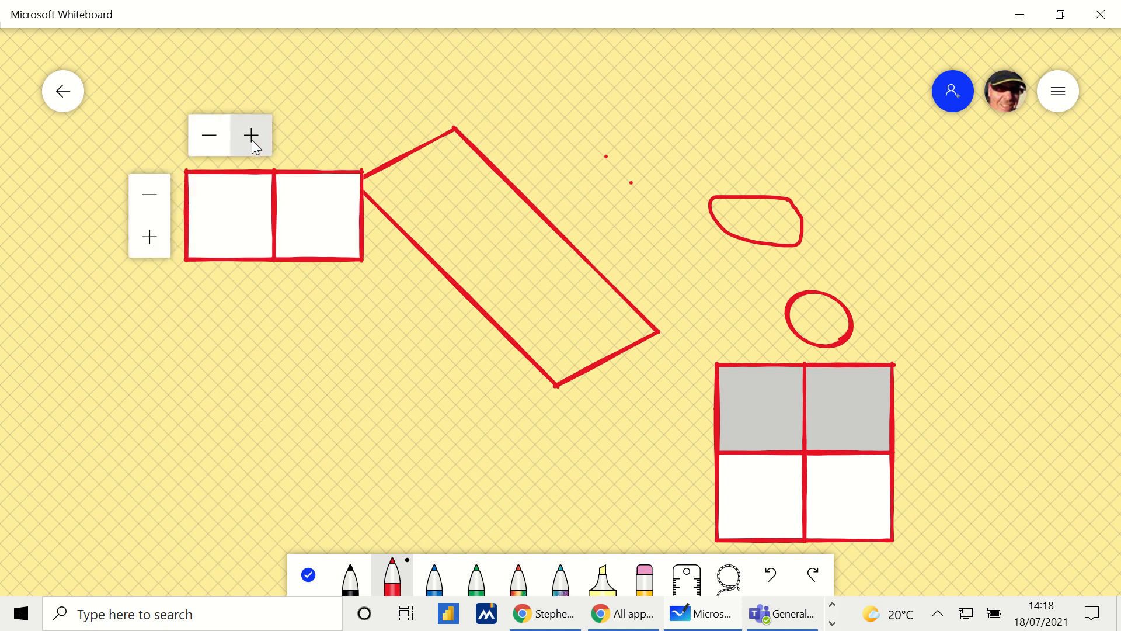
{"action": "left_click", "coordinate": [251, 137]}
{"action": "left_click", "coordinate": [251, 135]}
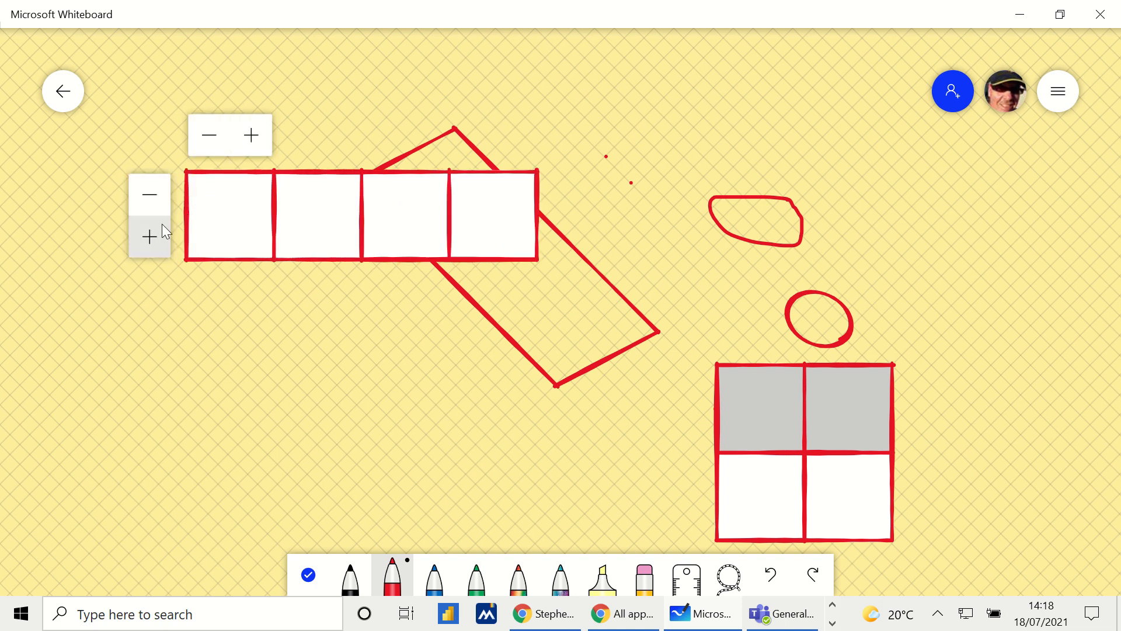
{"action": "left_click", "coordinate": [152, 237]}
{"action": "left_click", "coordinate": [152, 237]}
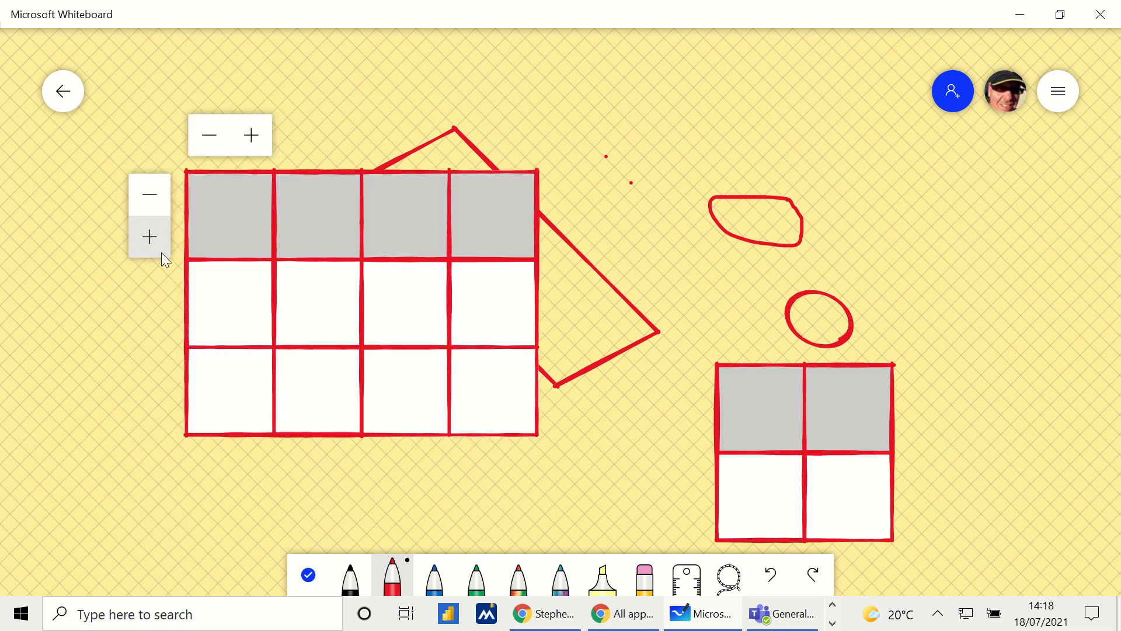
Step: Draw red ink marks in the second cell of the new table's middle row and a cross in the third
{"action": "left_click", "coordinate": [305, 291]}
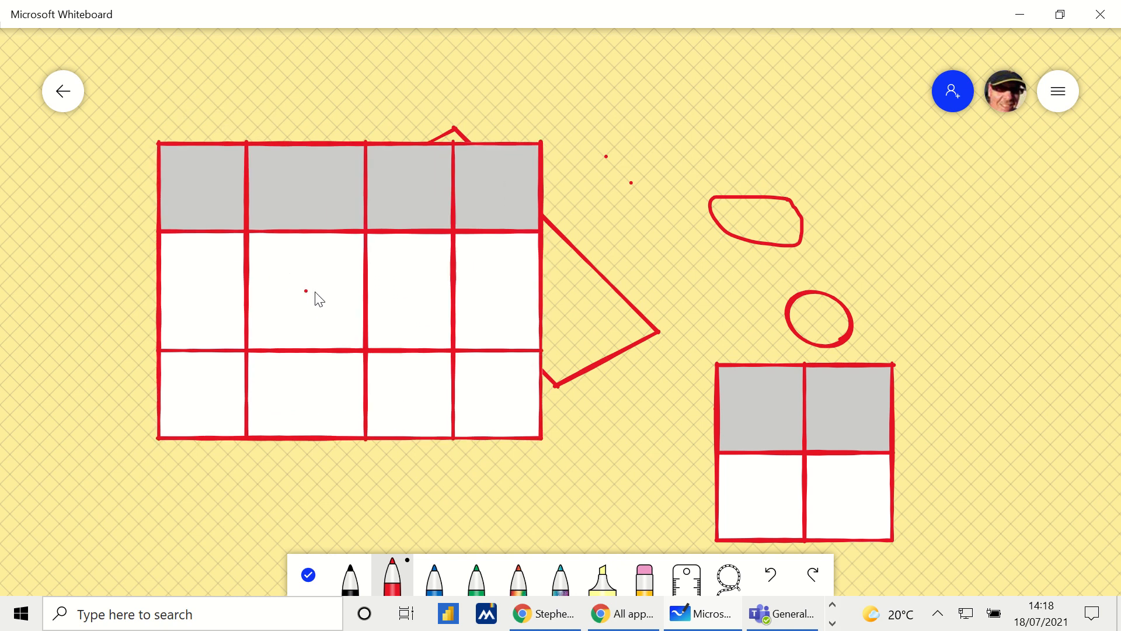
{"action": "left_click_drag", "start_coordinate": [288, 276], "coordinate": [313, 284]}
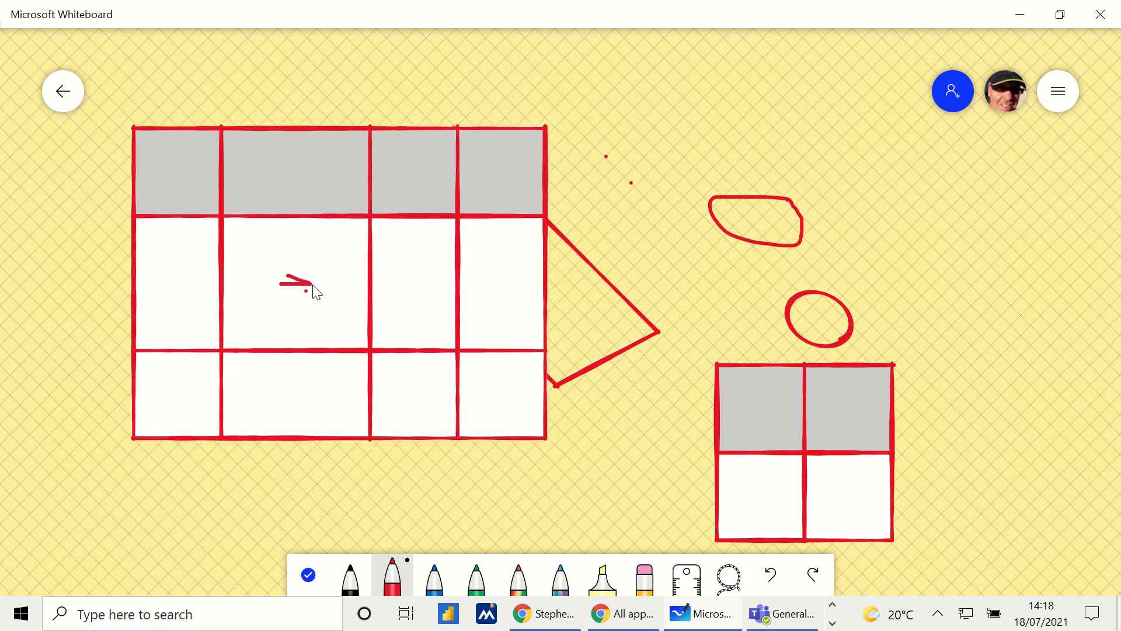
{"action": "mouse_move", "coordinate": [400, 277]}
{"action": "left_mouse_down"}
{"action": "mouse_move", "coordinate": [444, 318]}
{"action": "mouse_move", "coordinate": [435, 292]}
{"action": "mouse_move", "coordinate": [410, 313]}
{"action": "left_mouse_up"}
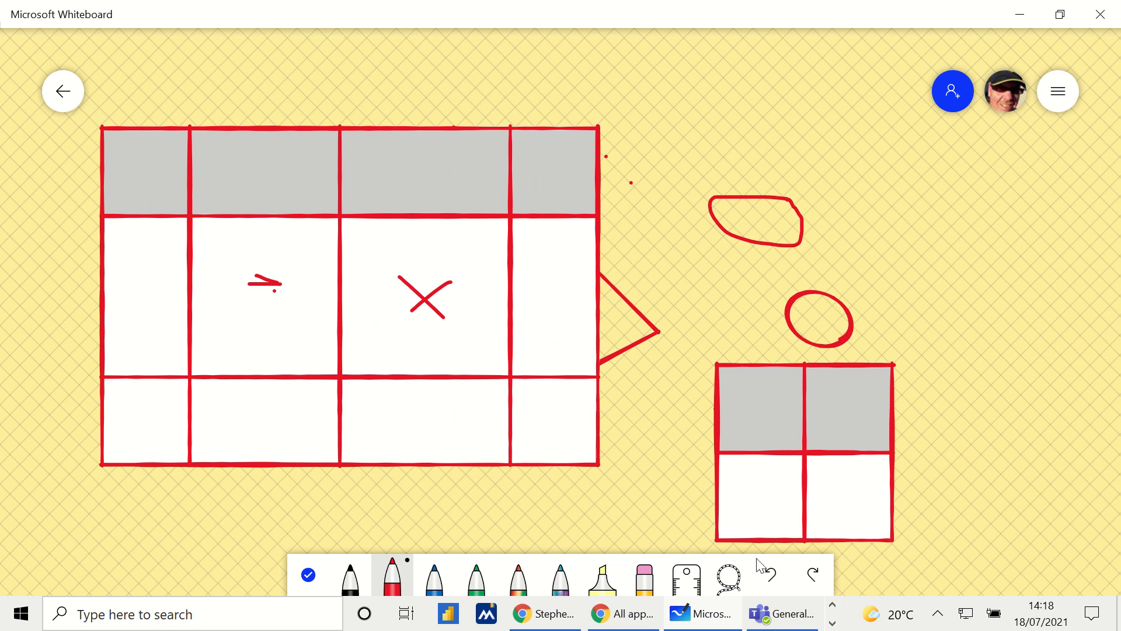
Step: Undo the cell marks, the added rows and columns, the table conversion and the vertical stroke inside the small square
{"action": "left_click", "coordinate": [773, 575]}
{"action": "left_click", "coordinate": [772, 575]}
{"action": "left_click", "coordinate": [773, 576]}
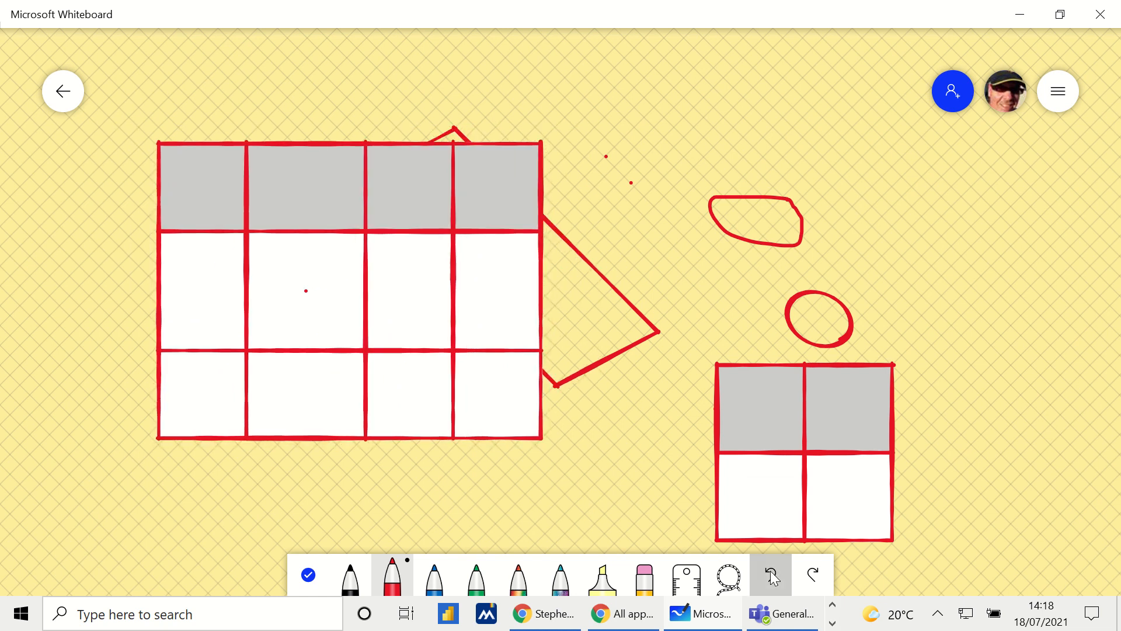
{"action": "left_click", "coordinate": [773, 575]}
{"action": "left_click", "coordinate": [773, 576]}
{"action": "left_click", "coordinate": [772, 576]}
{"action": "left_click", "coordinate": [773, 576]}
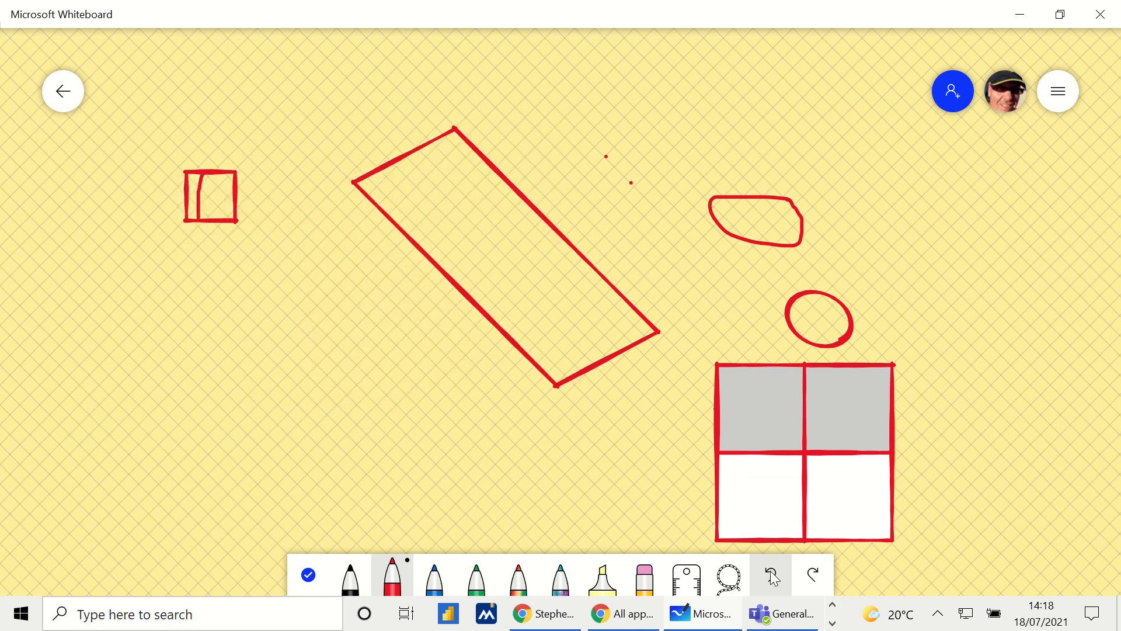
{"action": "left_click", "coordinate": [773, 576]}
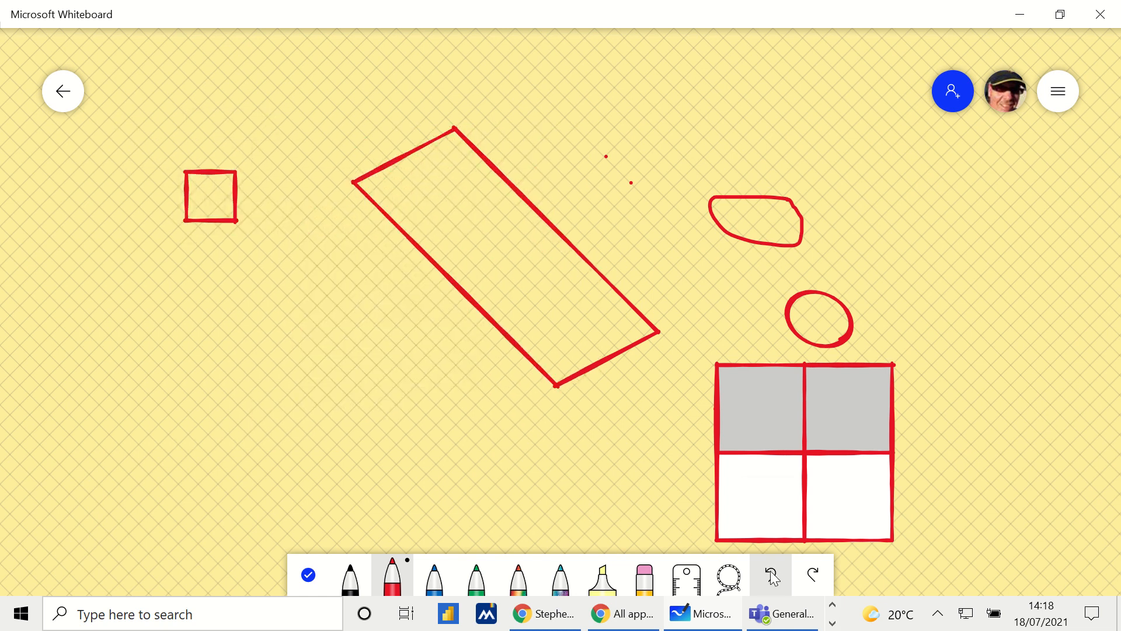
Step: Show the ruler on the canvas and rotate it to 0° so it lies horizontally
{"action": "left_click", "coordinate": [687, 577]}
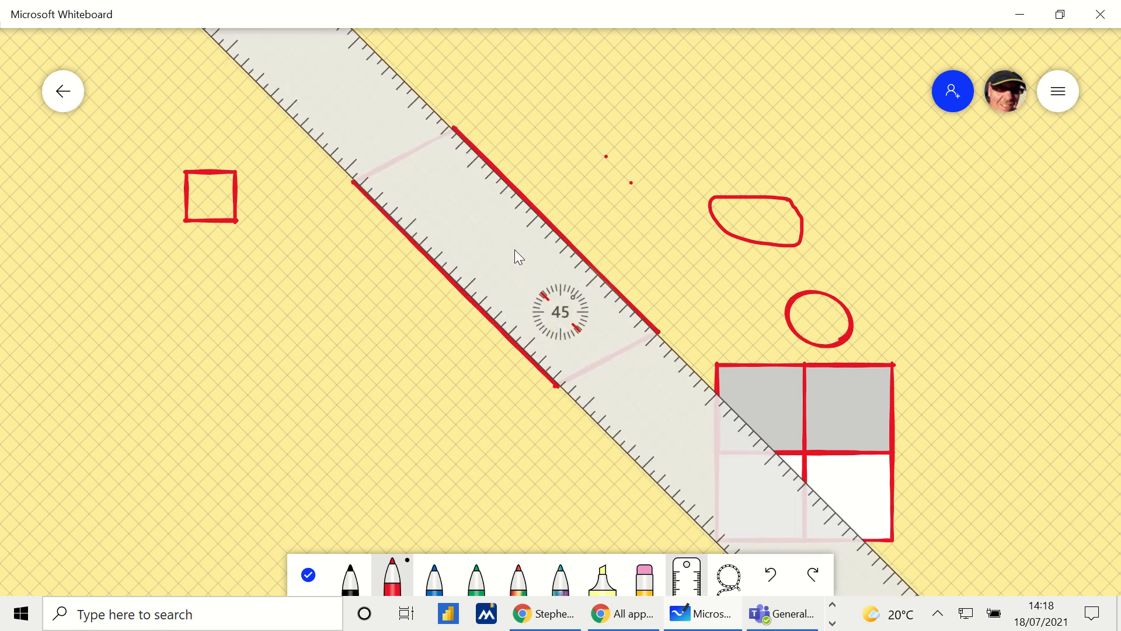
{"action": "scroll", "coordinate": [419, 159], "scroll_direction": "down", "scroll_amount": 11}
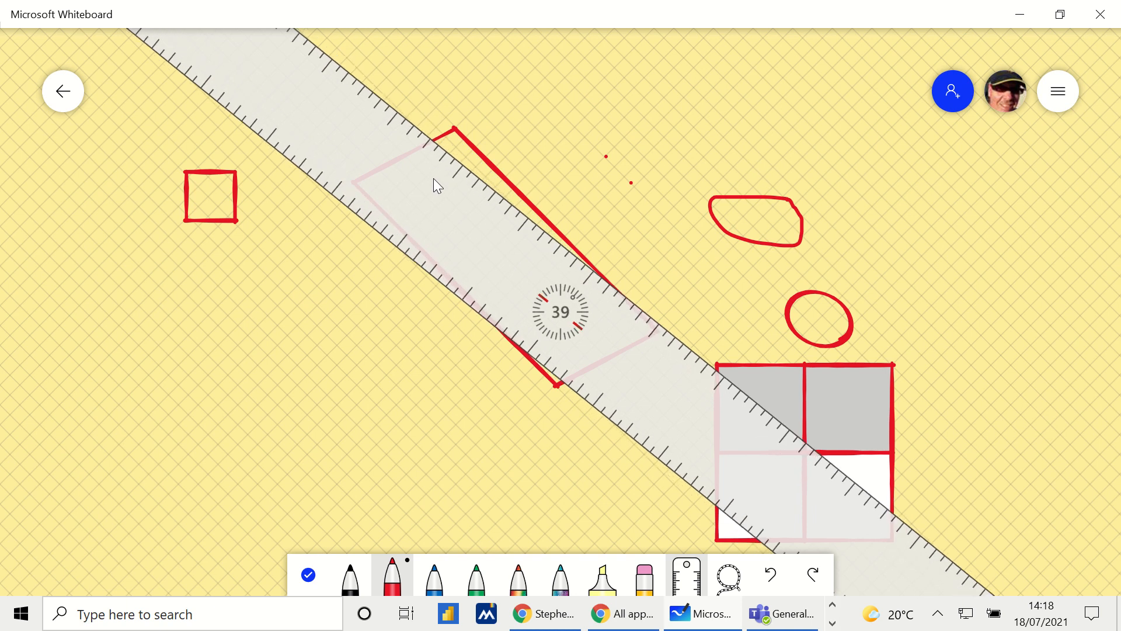
{"action": "scroll", "coordinate": [429, 183], "scroll_direction": "down", "scroll_amount": 7}
{"action": "scroll", "coordinate": [429, 207], "scroll_direction": "down", "scroll_amount": 6, "text": "ctrl"}
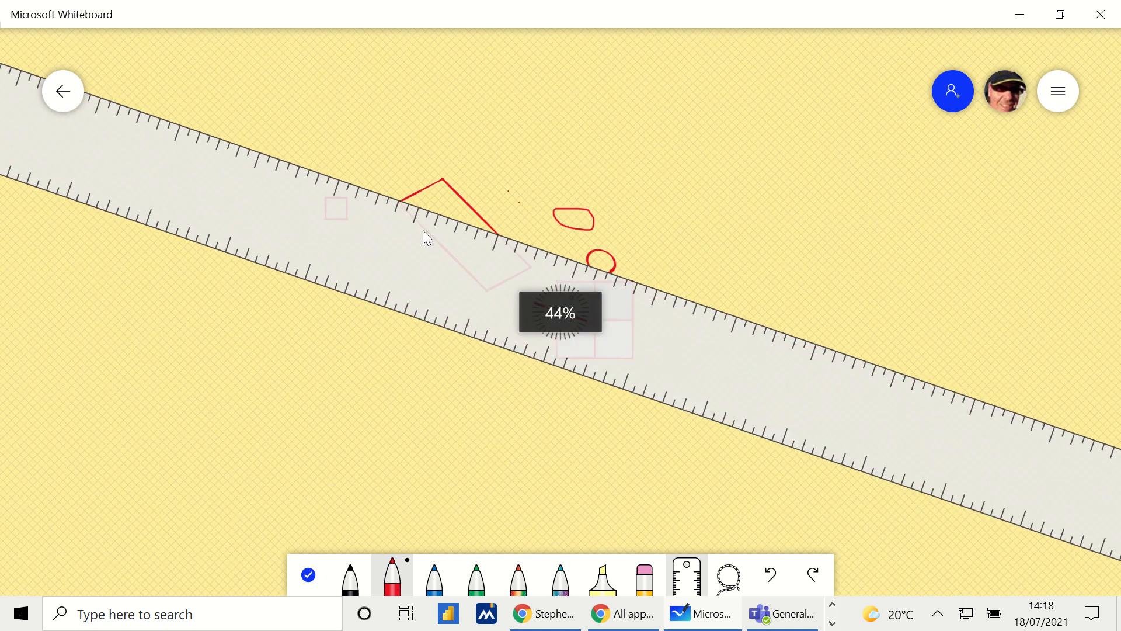
{"action": "scroll", "coordinate": [409, 268], "scroll_direction": "down", "scroll_amount": 20}
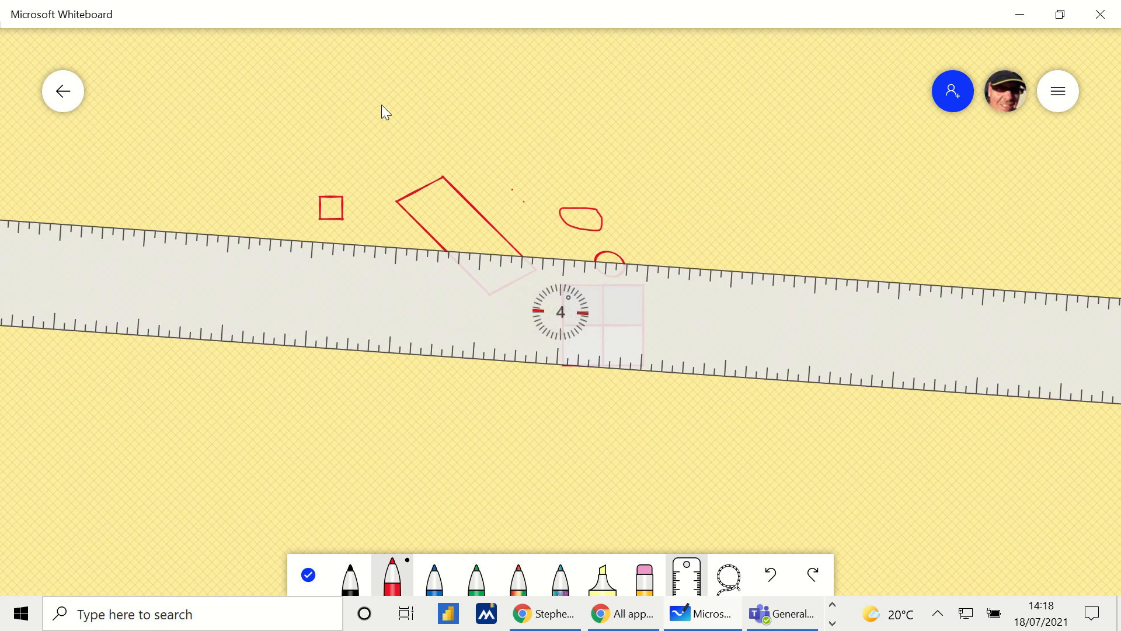
{"action": "scroll", "coordinate": [387, 120], "scroll_direction": "up", "scroll_amount": 6, "text": "ctrl"}
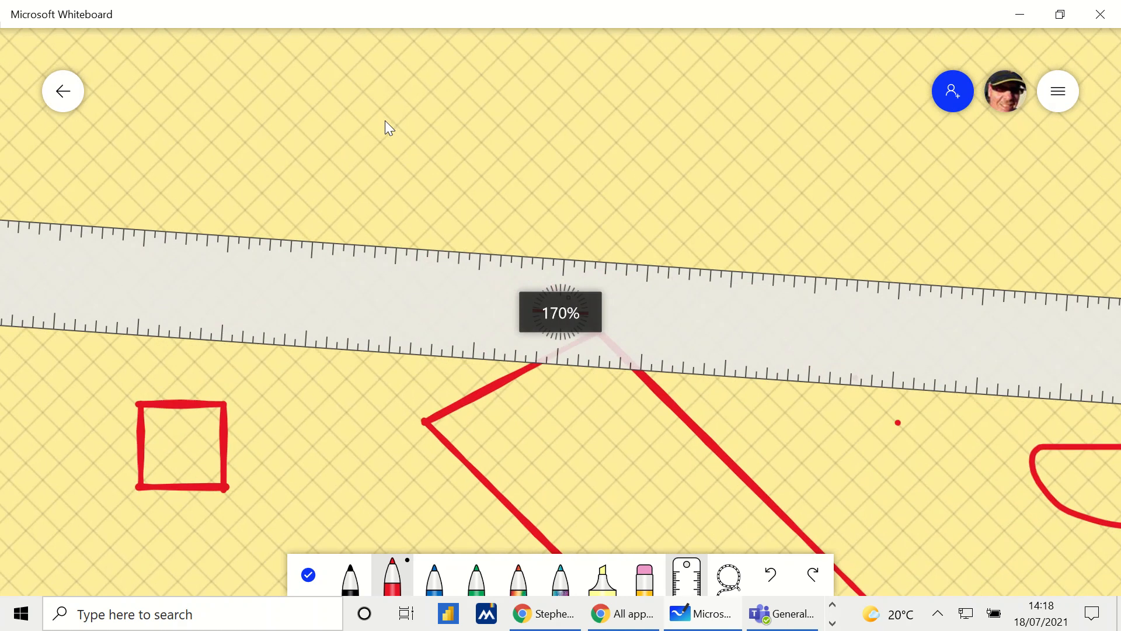
{"action": "scroll", "coordinate": [384, 121], "scroll_direction": "down", "scroll_amount": 5, "text": "ctrl"}
{"action": "scroll", "coordinate": [380, 131], "scroll_direction": "up", "scroll_amount": 1, "text": "ctrl"}
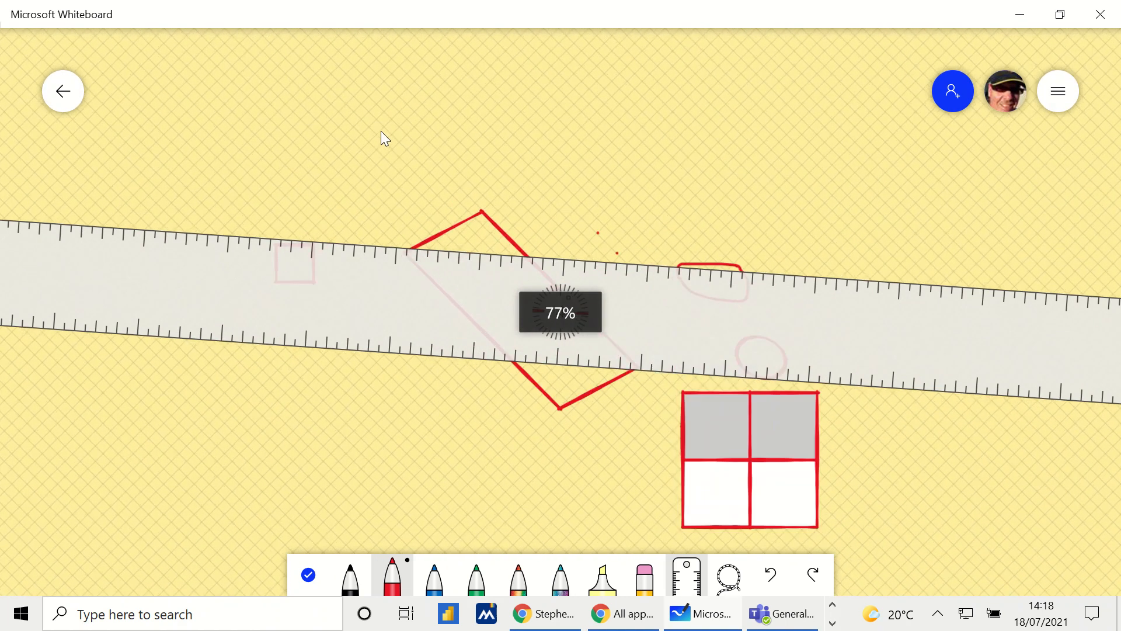
{"action": "scroll", "coordinate": [381, 131], "scroll_direction": "up", "scroll_amount": 3, "text": "ctrl"}
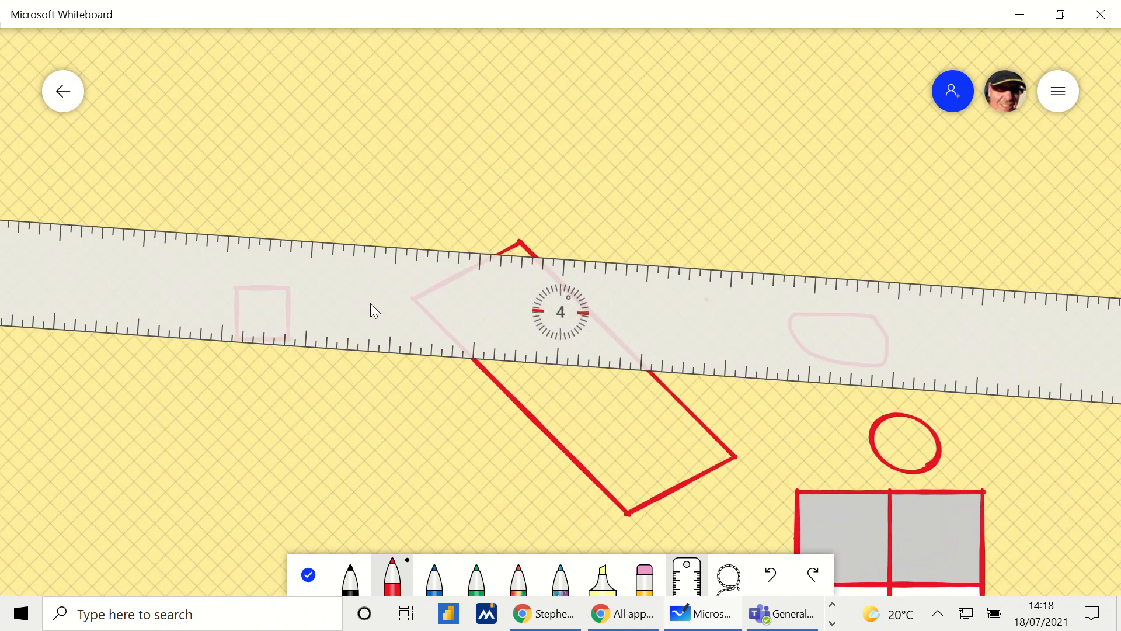
{"action": "scroll", "coordinate": [375, 303], "scroll_direction": "down", "scroll_amount": 4}
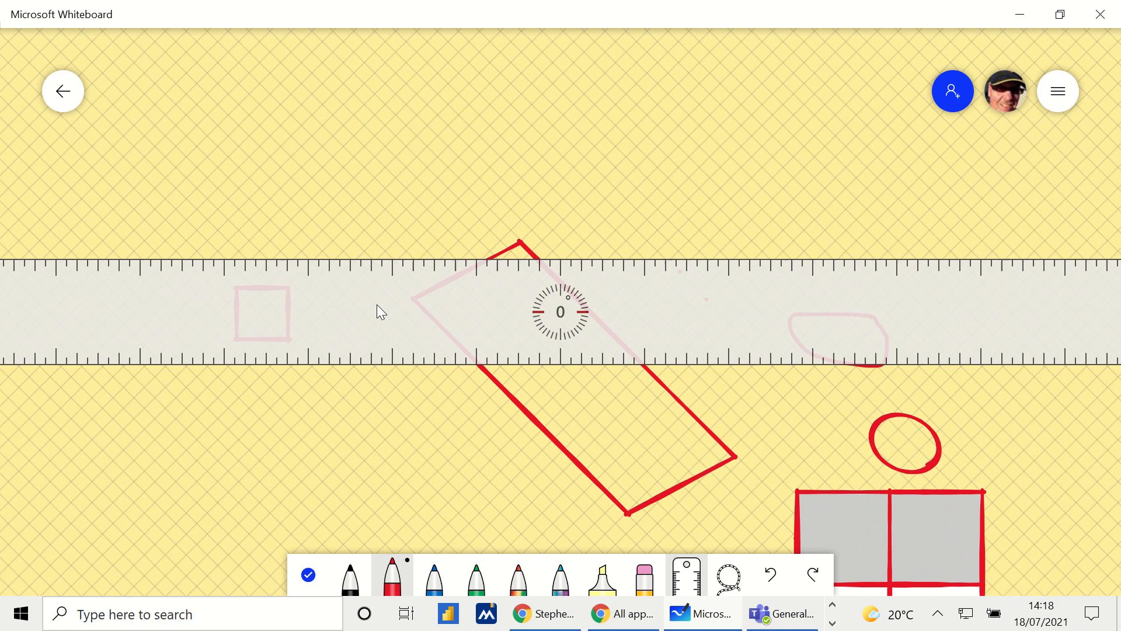
Step: Draw a long horizontal red rectangle using both edges of the ruler for its long sides, and hide the ruler
{"action": "left_click_drag", "start_coordinate": [217, 253], "coordinate": [967, 276]}
{"action": "left_click_drag", "start_coordinate": [216, 359], "coordinate": [940, 387]}
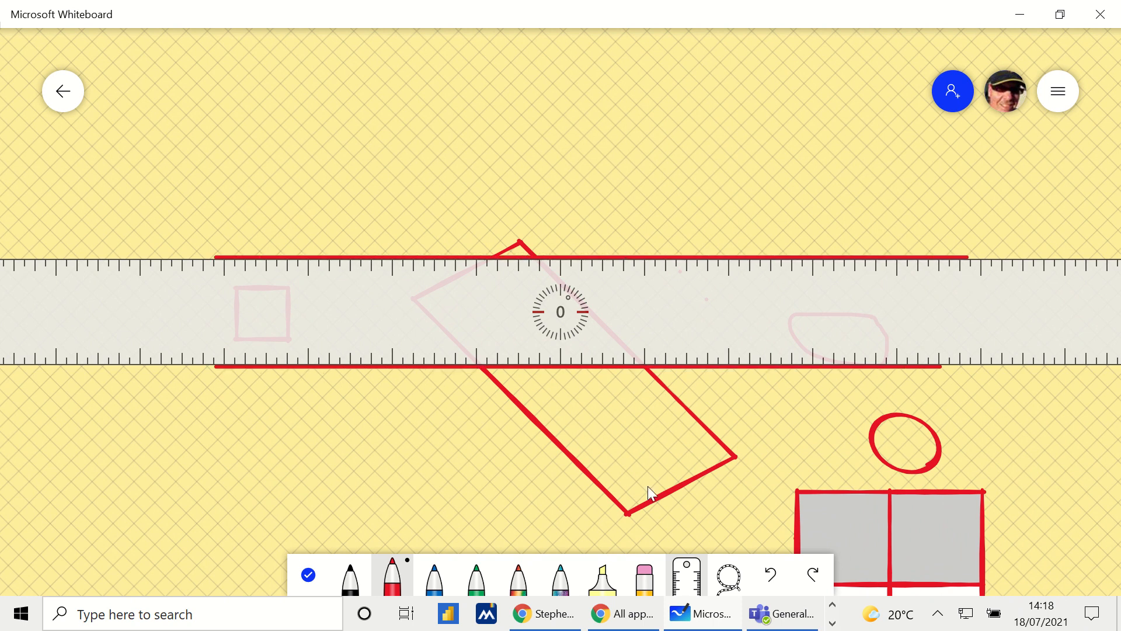
{"action": "left_click", "coordinate": [687, 575]}
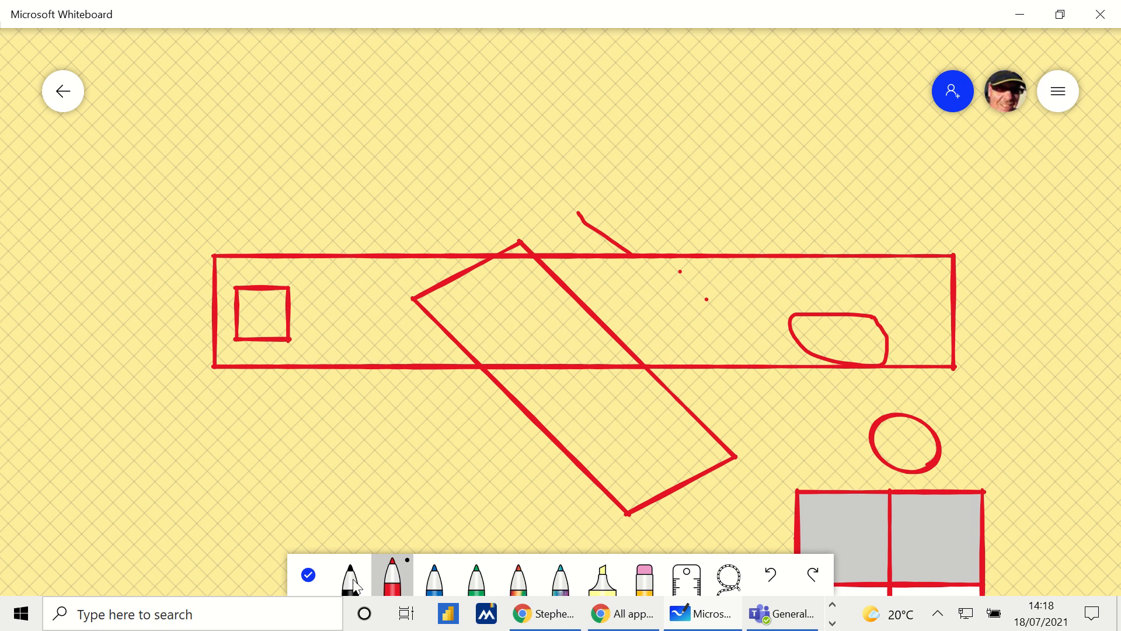
{"action": "left_click", "coordinate": [401, 576]}
Step: Finish inking and move the long red rectangle up, clear of the other shapes on the board
{"action": "left_click", "coordinate": [314, 580]}
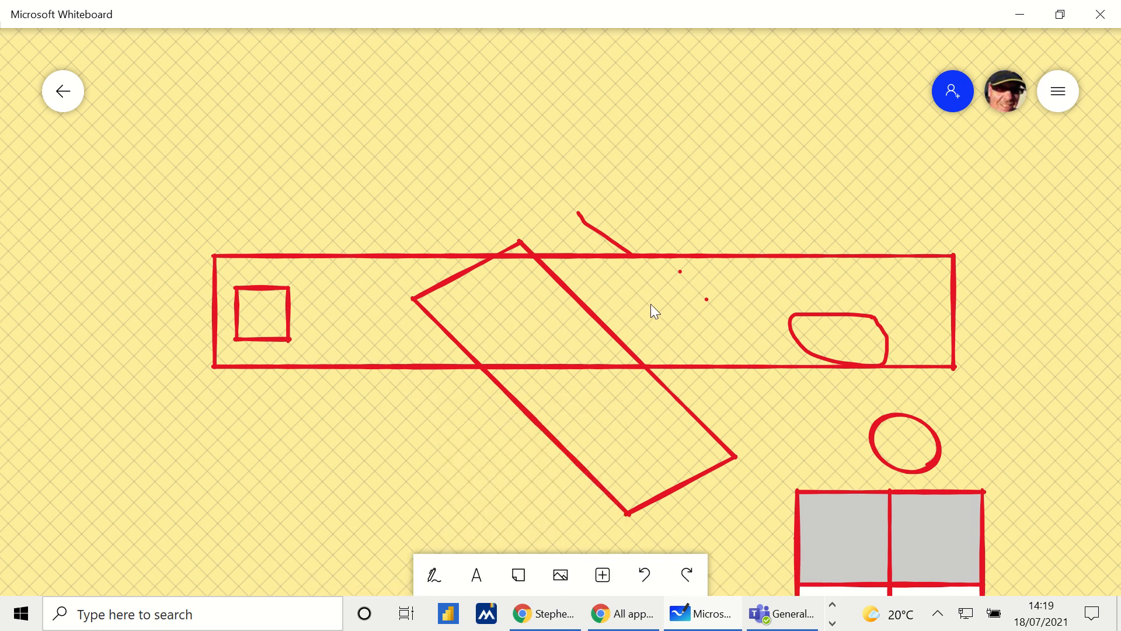
{"action": "left_click_drag", "start_coordinate": [679, 256], "coordinate": [638, 91]}
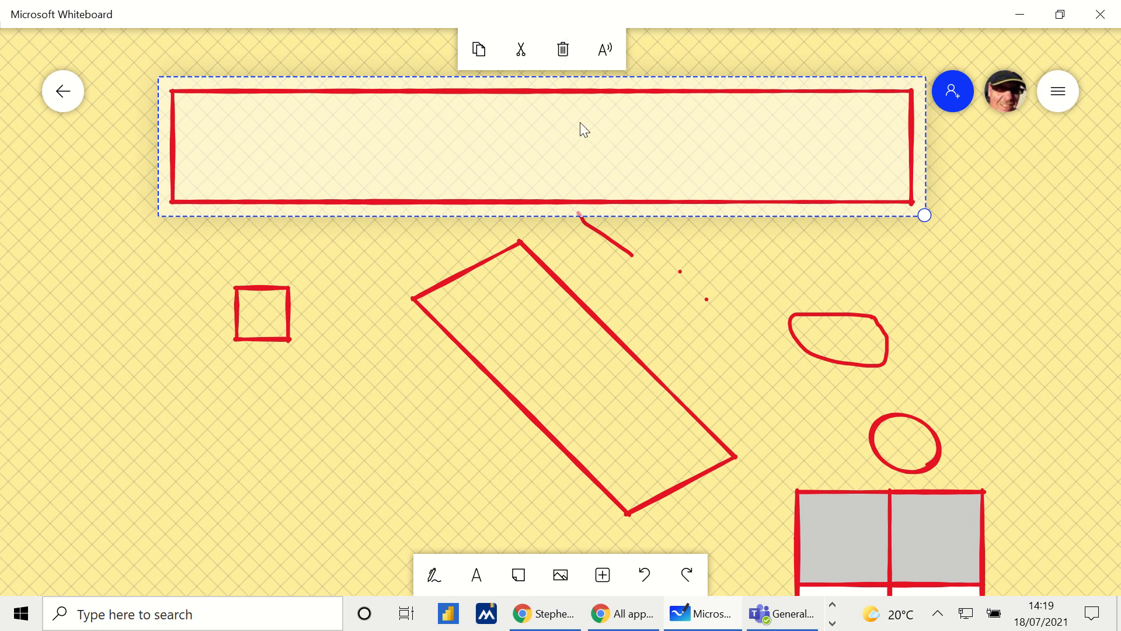
{"action": "left_click", "coordinate": [695, 318]}
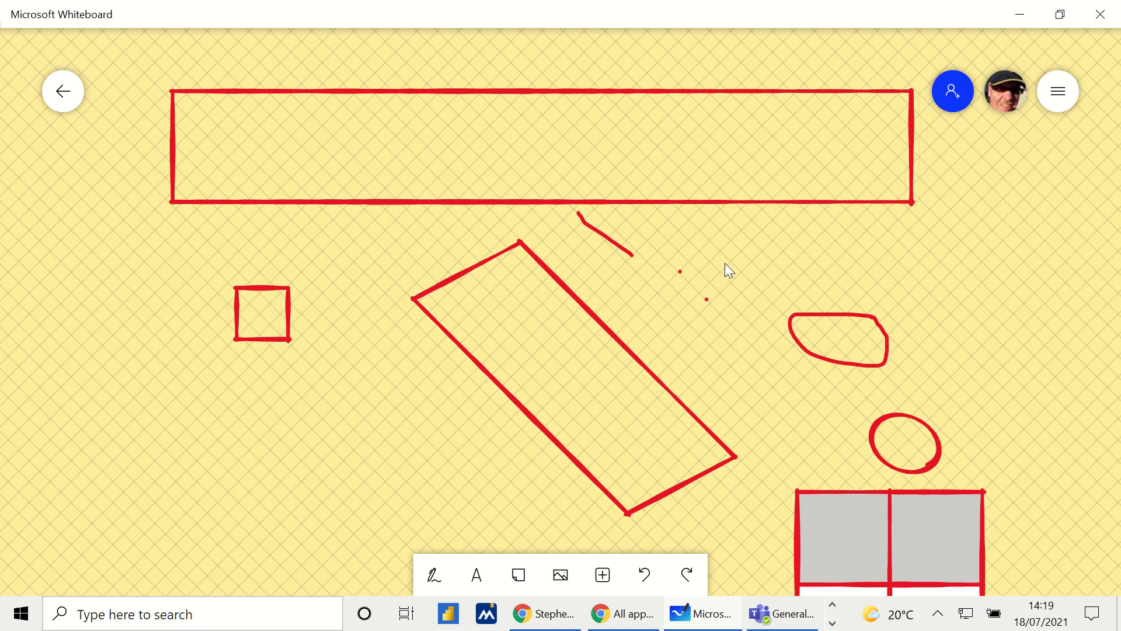
Step: Insert the school portrait photo from the Pictures folder and shrink it to a thumbnail beside the small red square
{"action": "right_click", "coordinate": [751, 248]}
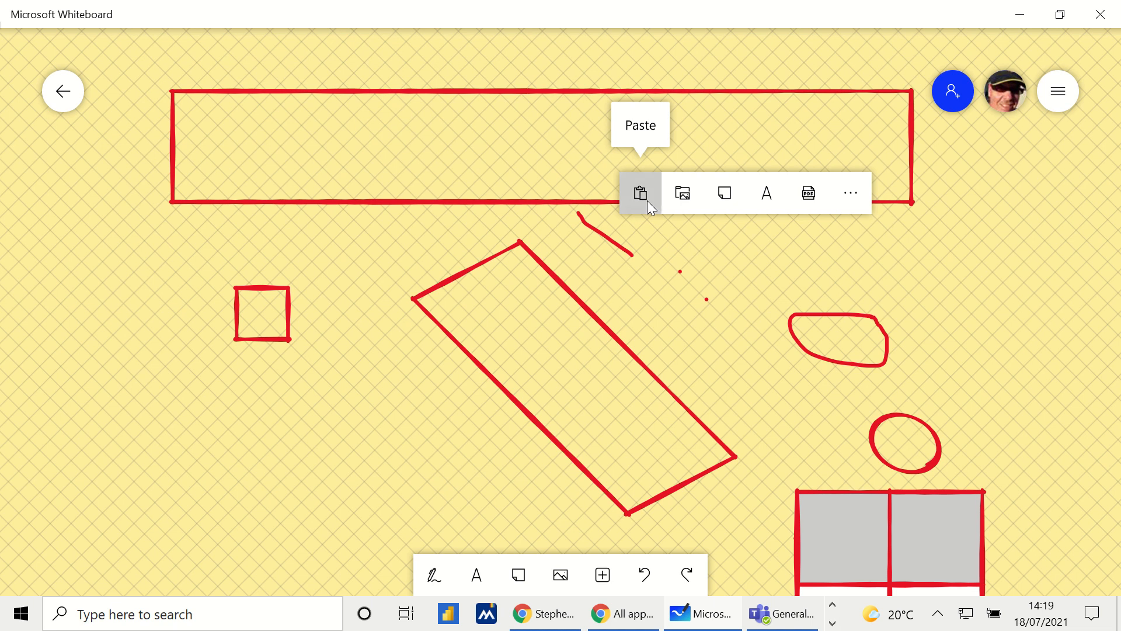
{"action": "left_click", "coordinate": [683, 195]}
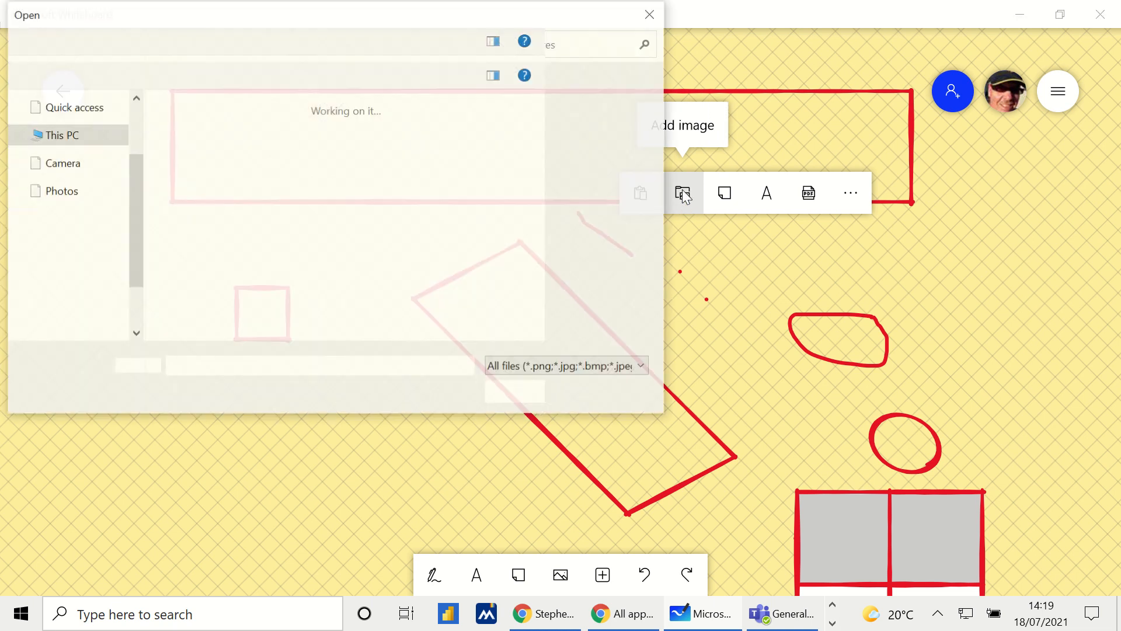
{"action": "scroll", "coordinate": [419, 247], "scroll_direction": "down", "scroll_amount": 2}
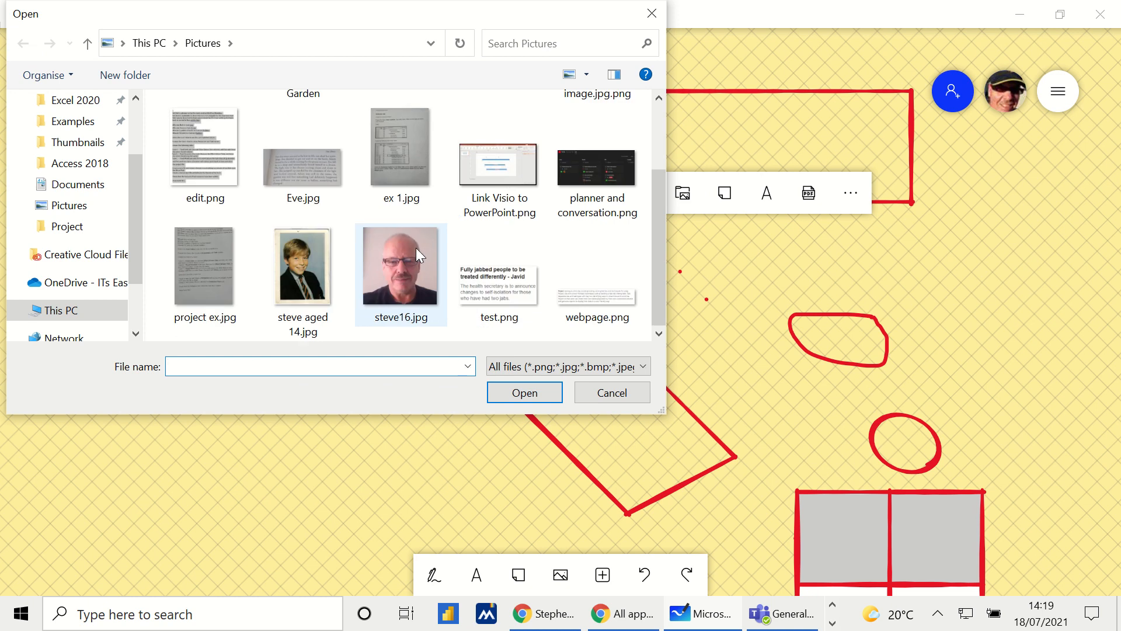
{"action": "double_click", "coordinate": [306, 264]}
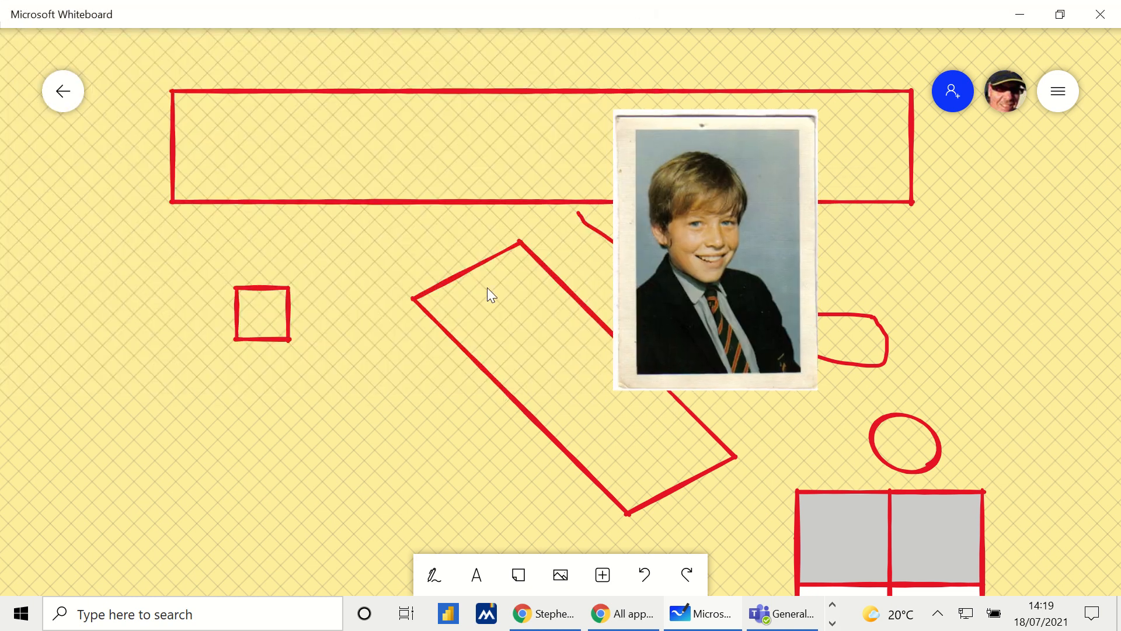
{"action": "left_click_drag", "start_coordinate": [735, 233], "coordinate": [256, 298]}
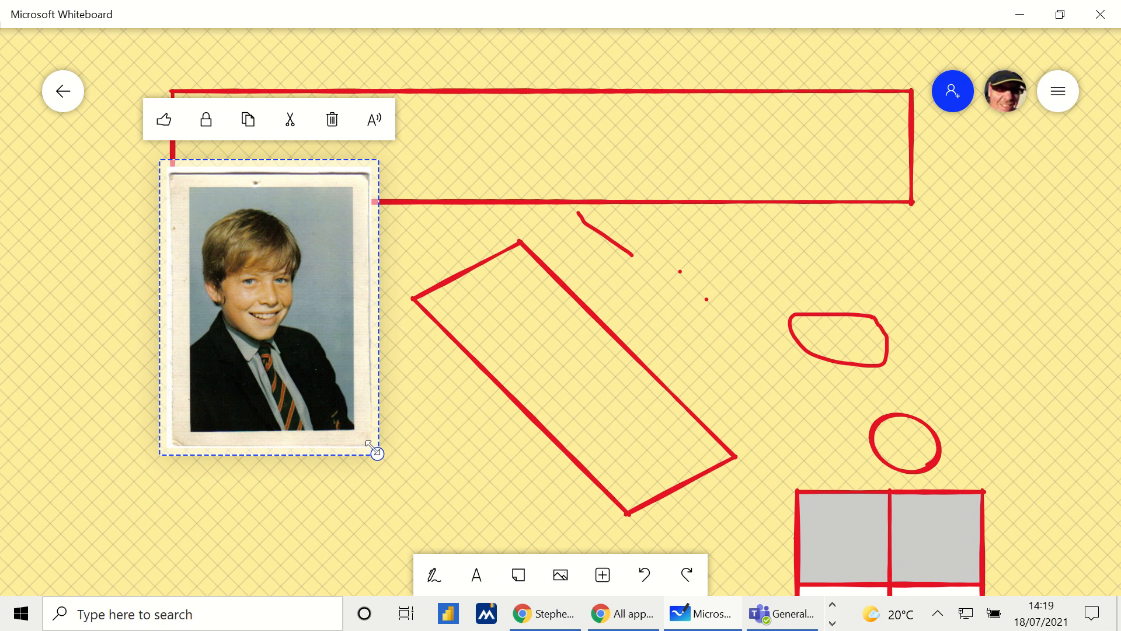
{"action": "left_click_drag", "start_coordinate": [372, 447], "coordinate": [353, 343]}
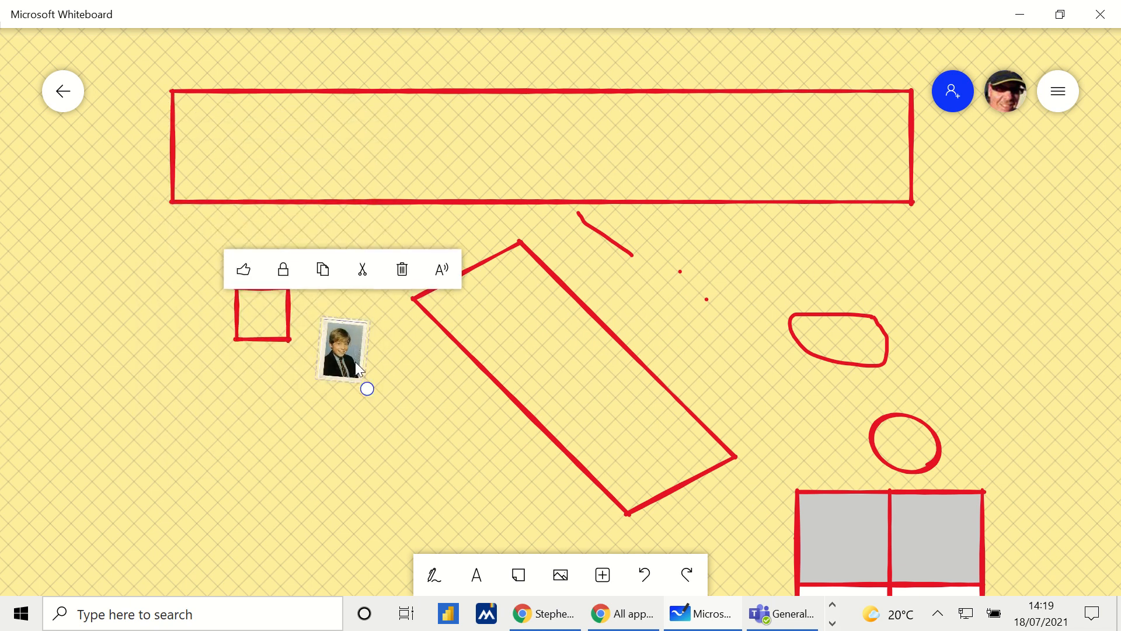
Step: Like the portrait photo and lock it in place on the board
{"action": "left_click", "coordinate": [237, 272]}
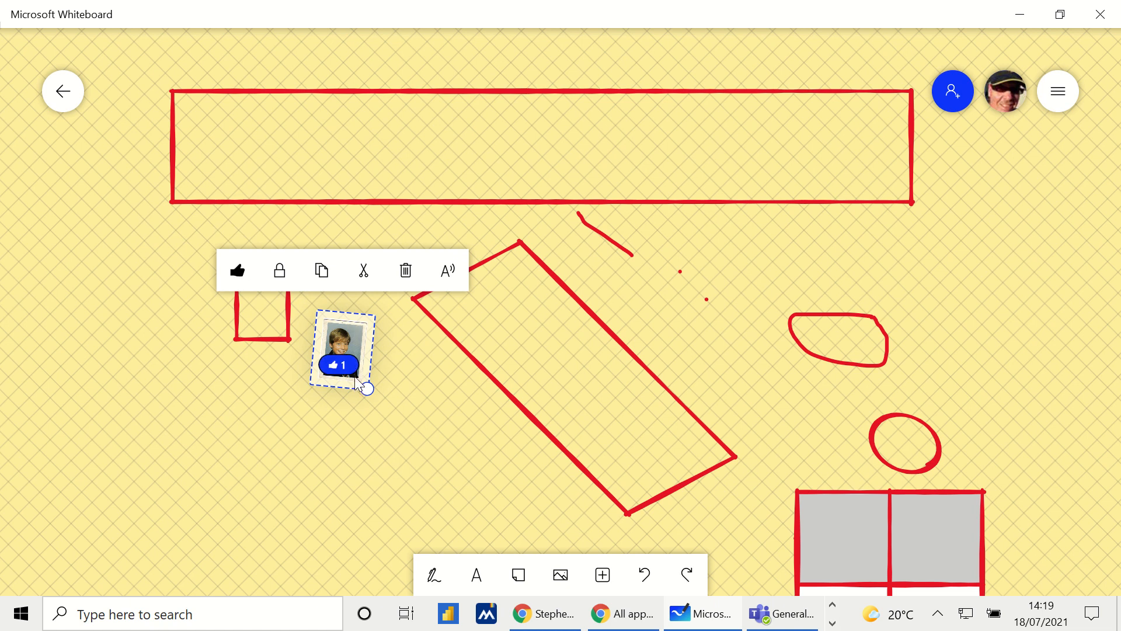
{"action": "left_click", "coordinate": [282, 272]}
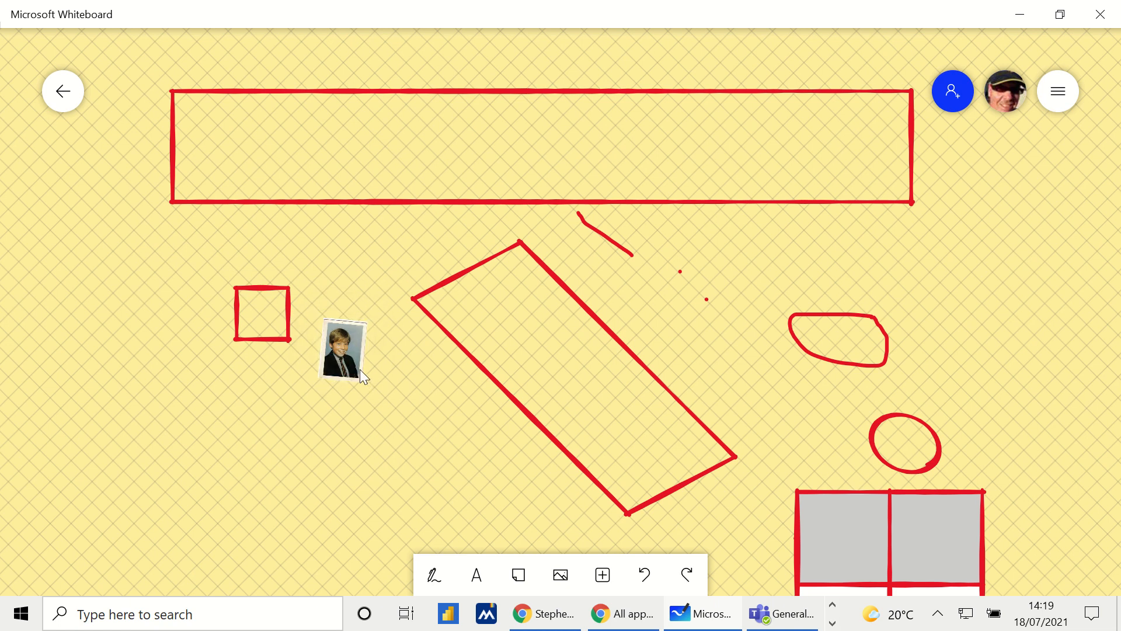
Step: Try to move the locked photo, and move the small unlocked red square farther away from it
{"action": "left_click_drag", "start_coordinate": [350, 367], "coordinate": [349, 369]}
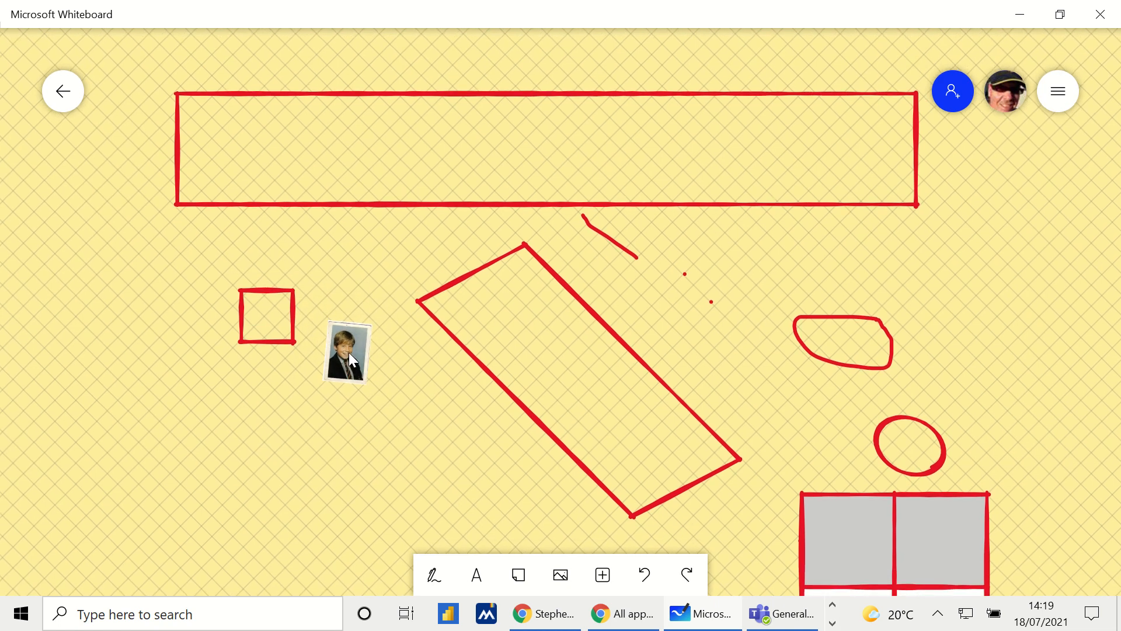
{"action": "left_click_drag", "start_coordinate": [348, 362], "coordinate": [373, 347]}
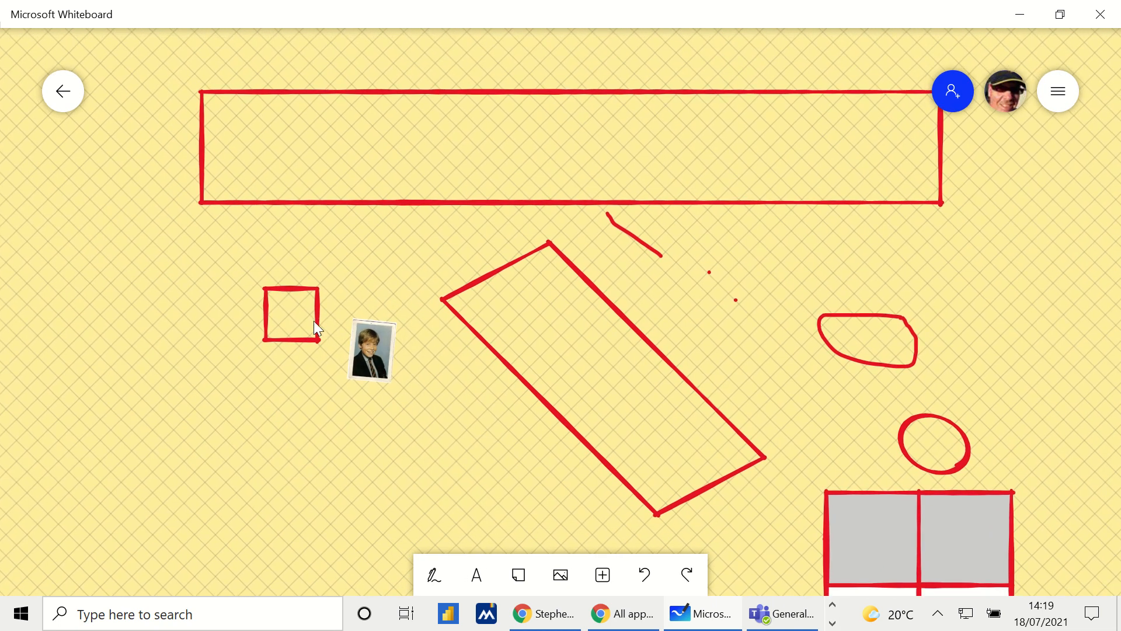
{"action": "left_click_drag", "start_coordinate": [304, 331], "coordinate": [128, 296]}
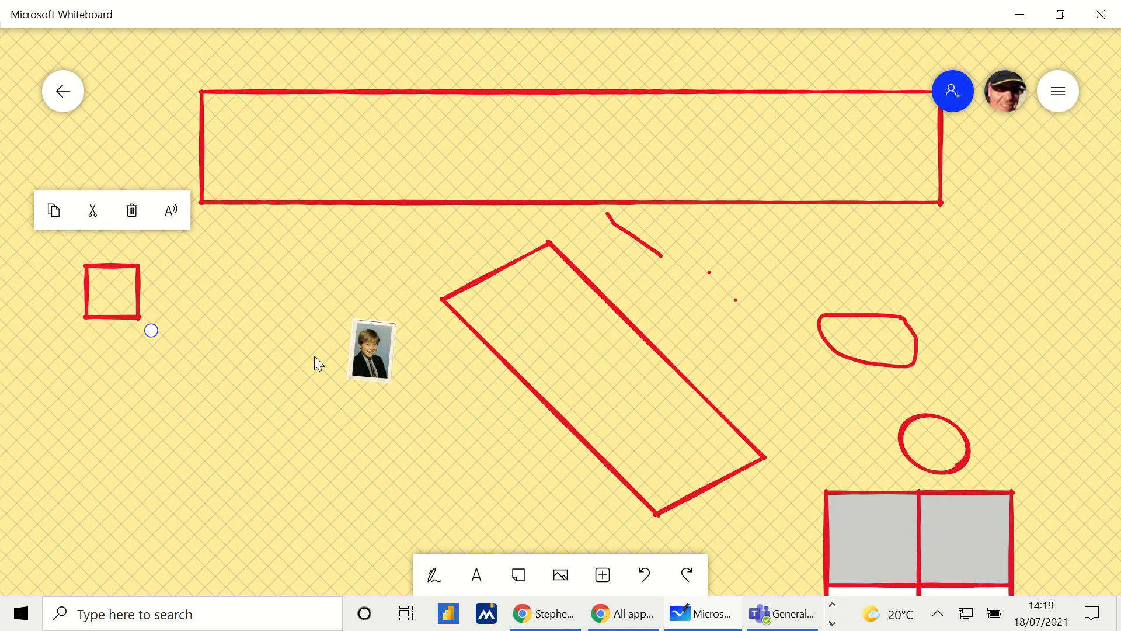
{"action": "left_click_drag", "start_coordinate": [369, 355], "coordinate": [337, 328]}
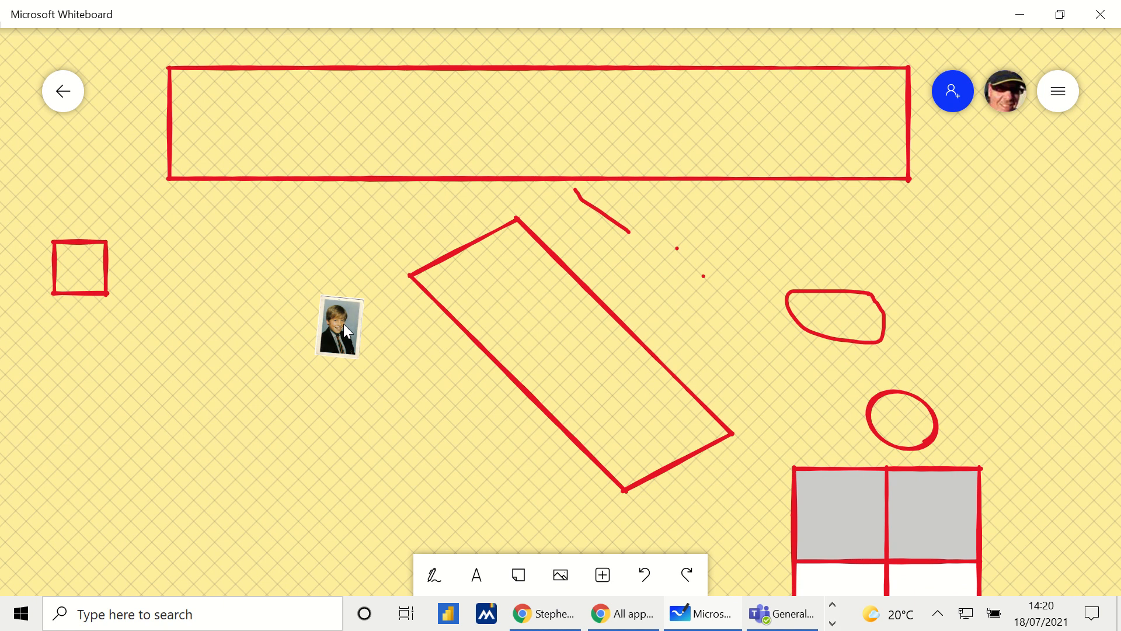
Step: Unlock the portrait photo and move it next to the small red square
{"action": "right_click", "coordinate": [344, 325]}
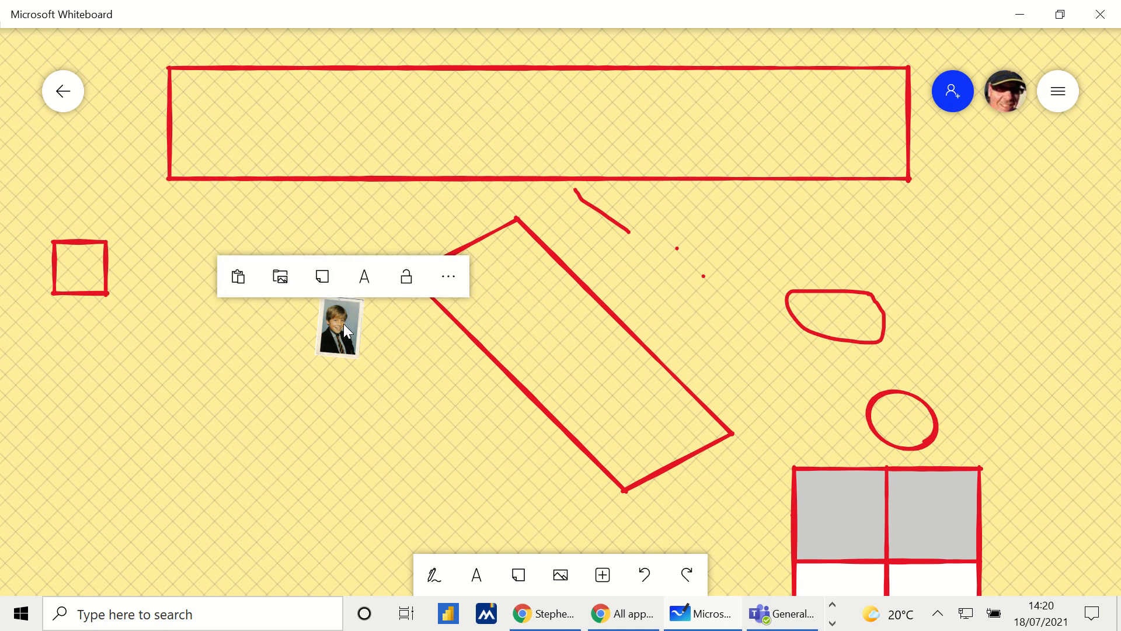
{"action": "left_click", "coordinate": [407, 278]}
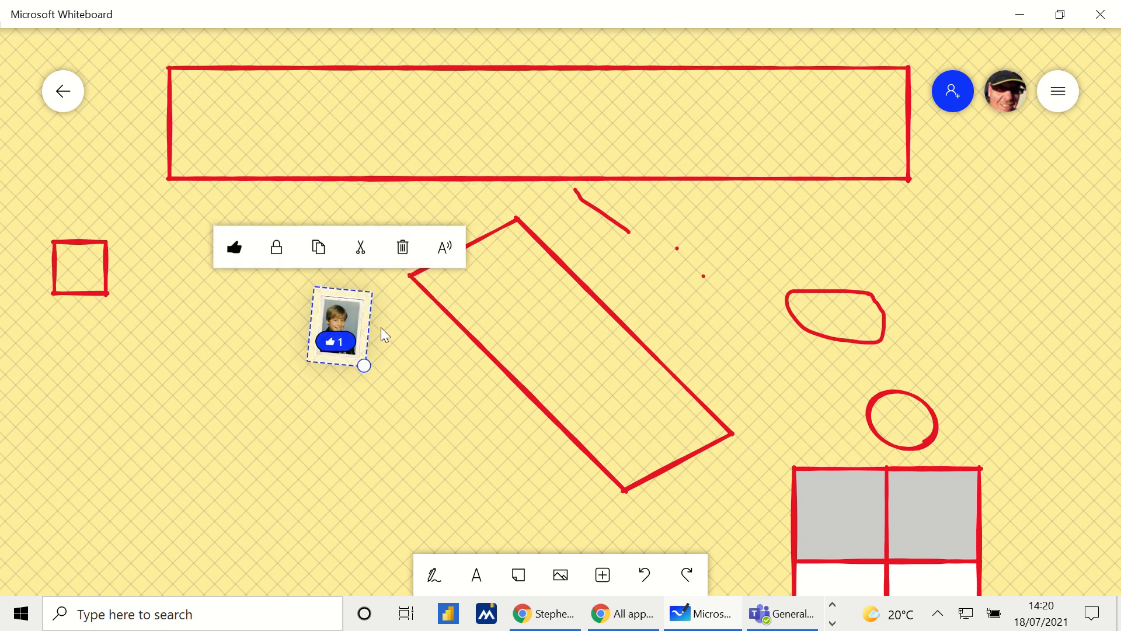
{"action": "left_click_drag", "start_coordinate": [355, 317], "coordinate": [181, 268]}
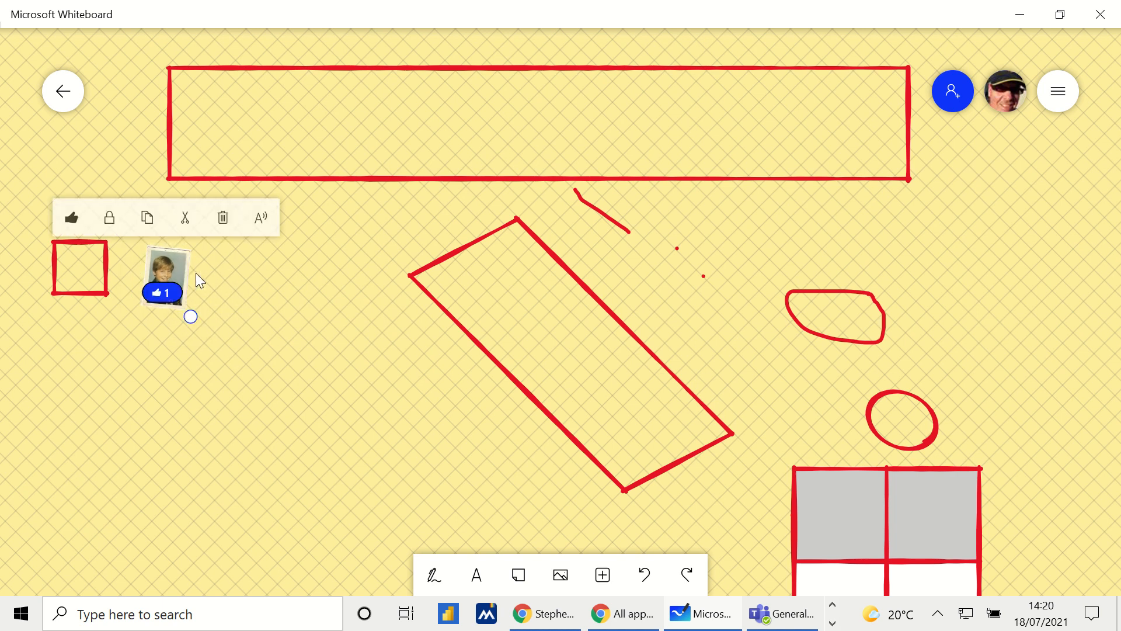
{"action": "left_click", "coordinate": [246, 270]}
Step: Add a sticky note containing the person's first name, shrink it and place it beside the photo
{"action": "right_click", "coordinate": [318, 277]}
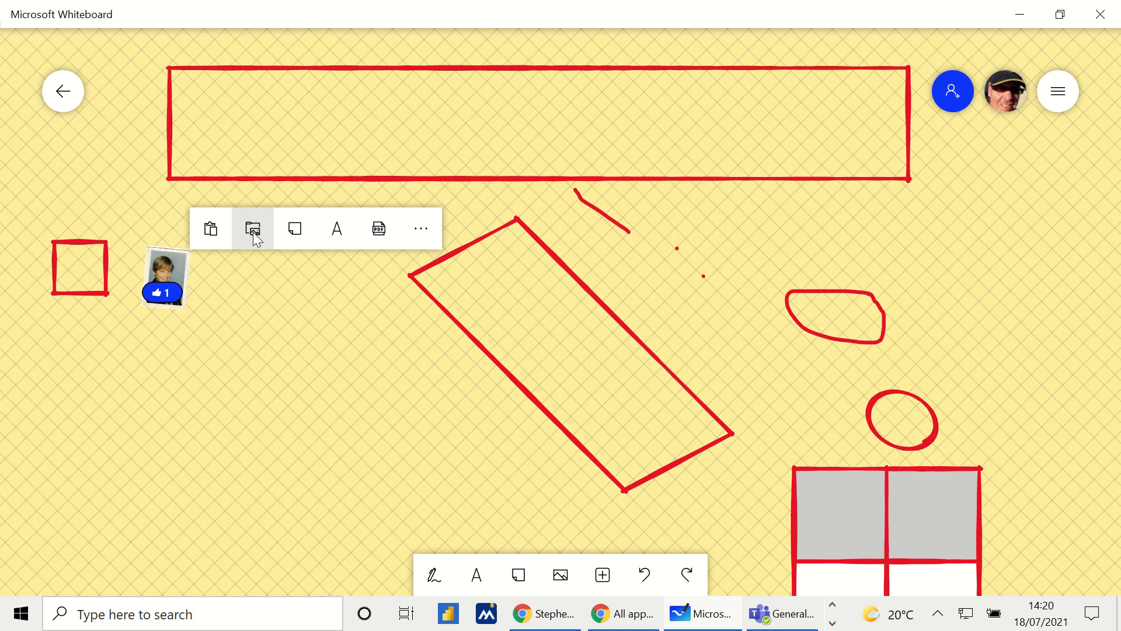
{"action": "left_click", "coordinate": [296, 231]}
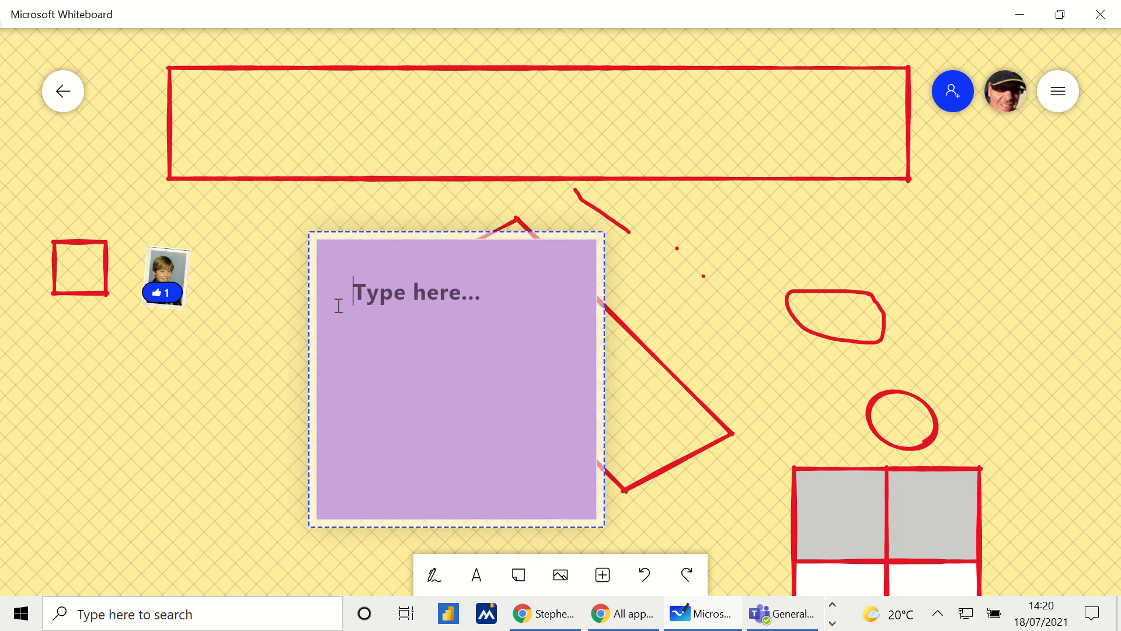
{"action": "type", "text": "steve"}
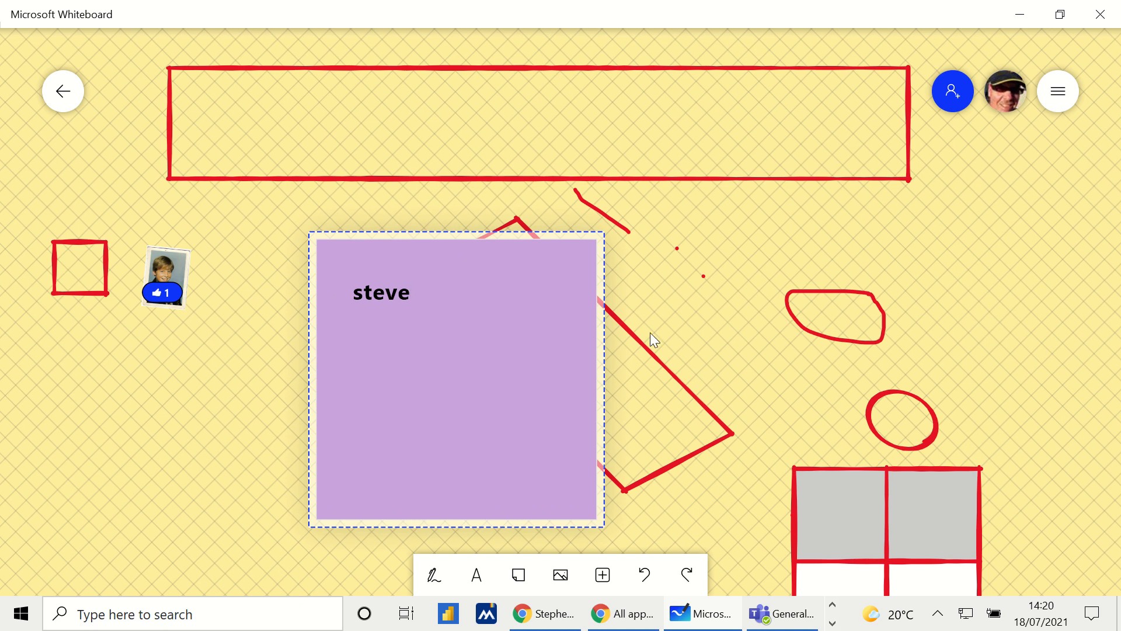
{"action": "left_click", "coordinate": [675, 302]}
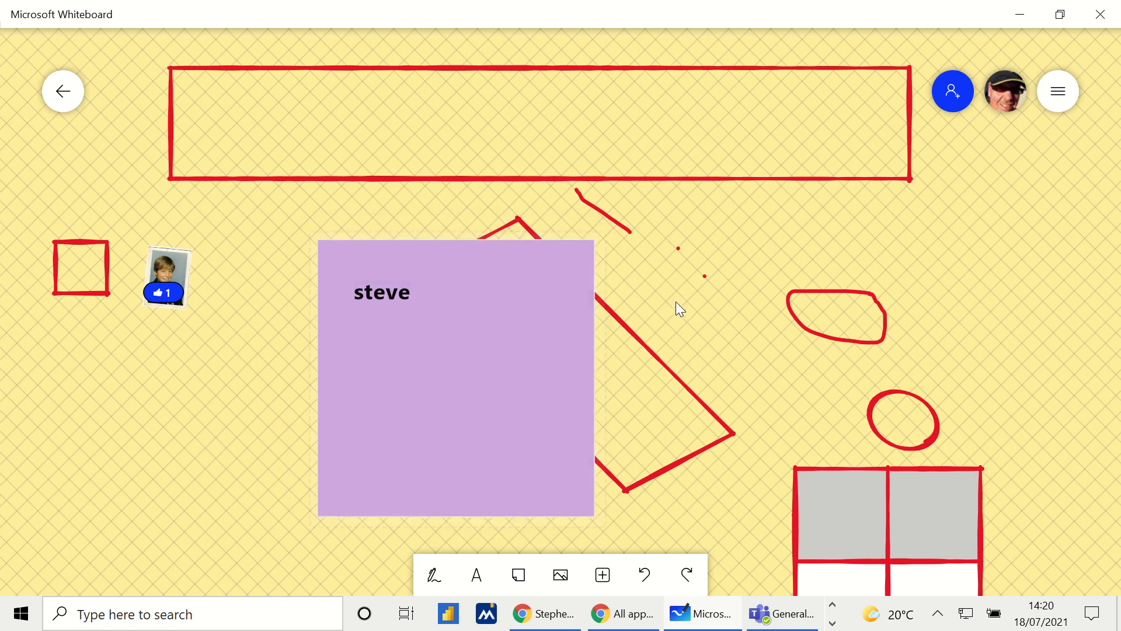
{"action": "left_click", "coordinate": [598, 258]}
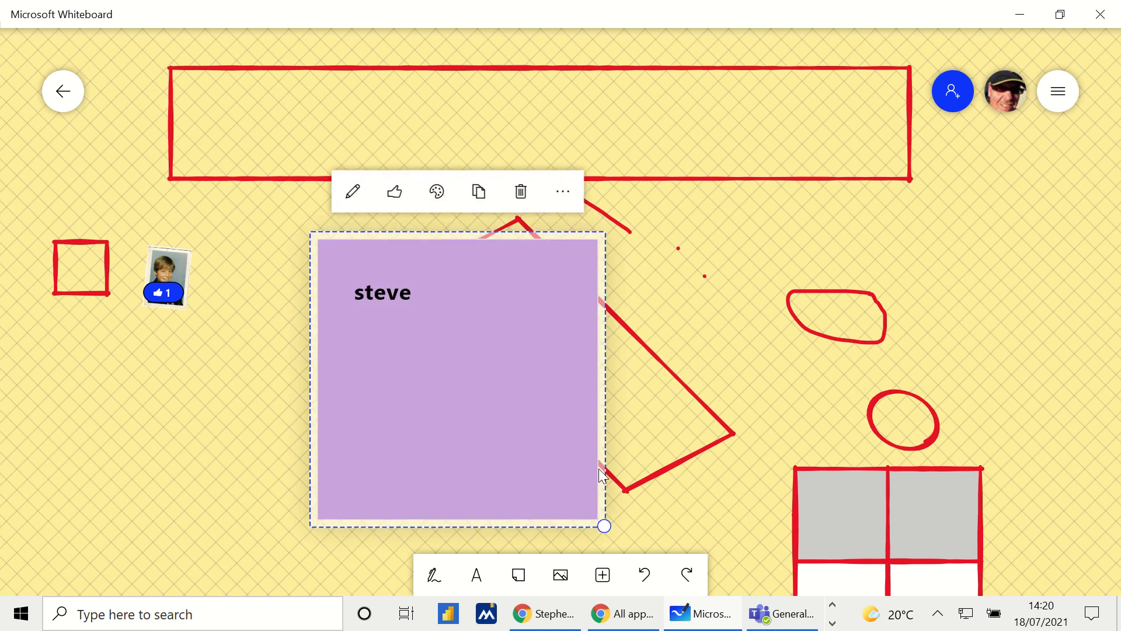
{"action": "left_click_drag", "start_coordinate": [604, 525], "coordinate": [297, 358]}
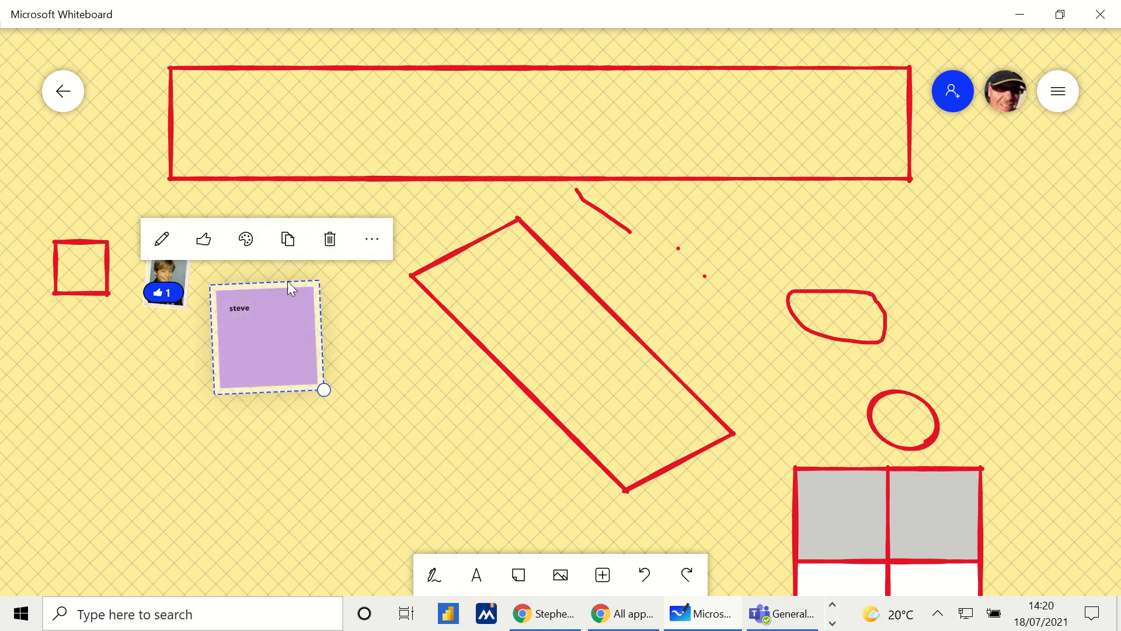
Step: Change the sticky note's color to pink and like the note
{"action": "left_click", "coordinate": [248, 240]}
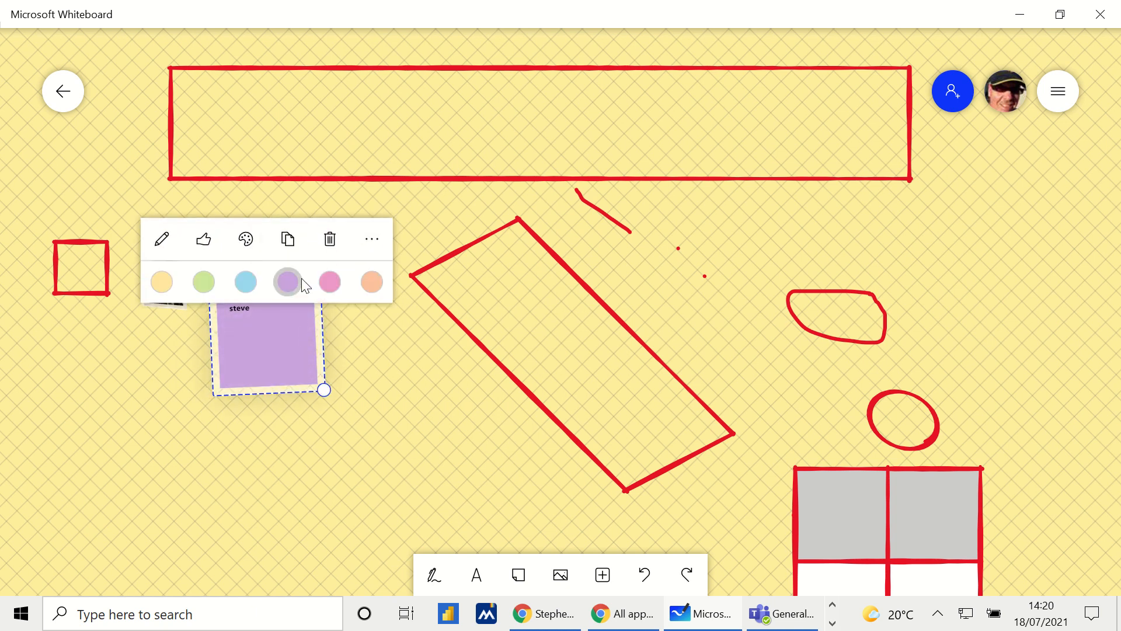
{"action": "left_click", "coordinate": [327, 282]}
{"action": "left_click", "coordinate": [205, 240]}
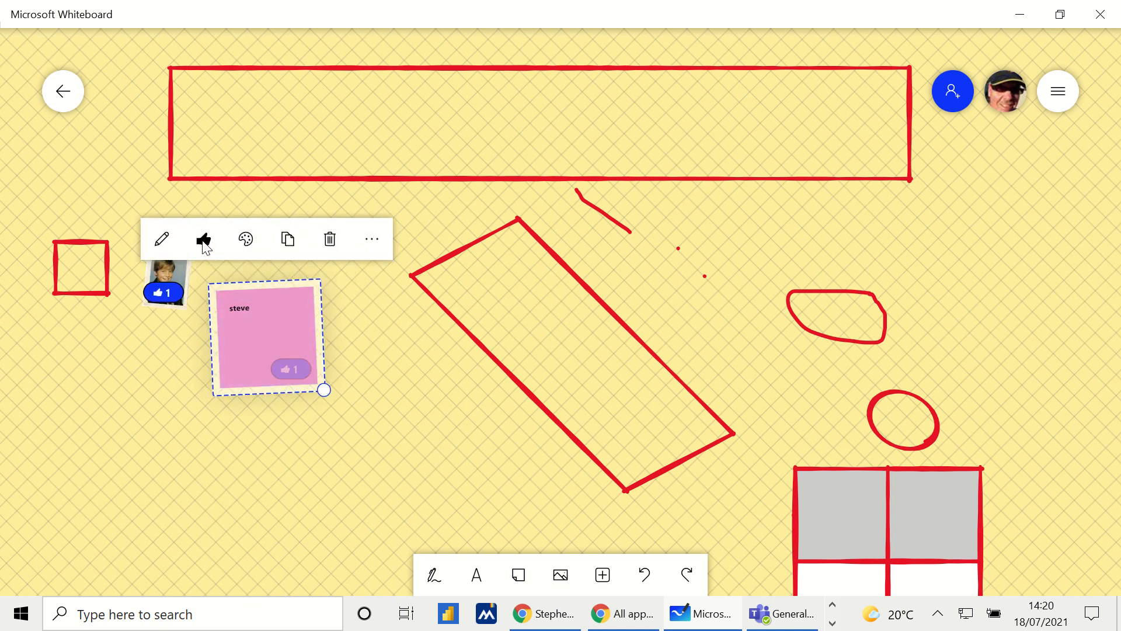
Step: Edit the sticky note's text to add the person's surname after the first name
{"action": "left_click", "coordinate": [163, 241]}
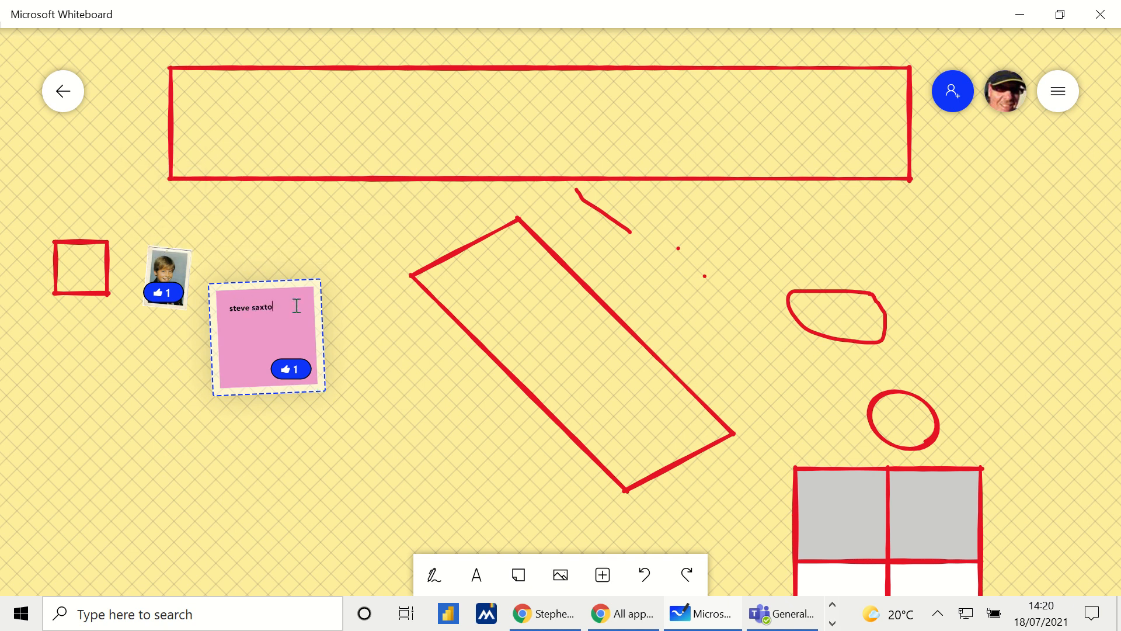
{"action": "left_click", "coordinate": [335, 325]}
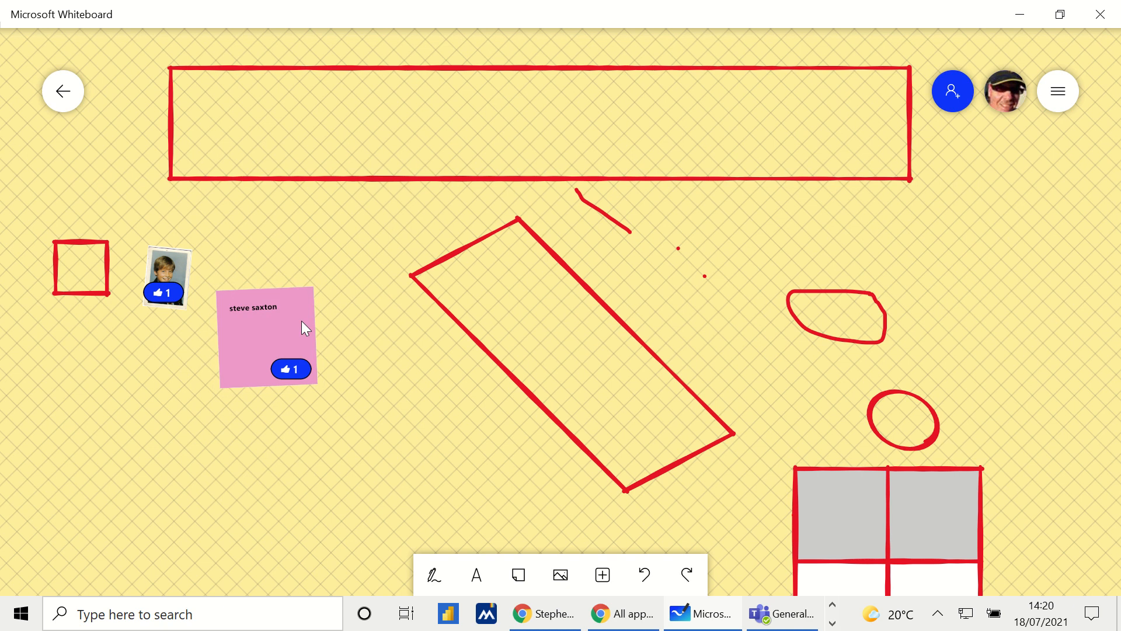
Step: Add a text box containing the person's first name next to the pink sticky note
{"action": "left_click", "coordinate": [352, 294]}
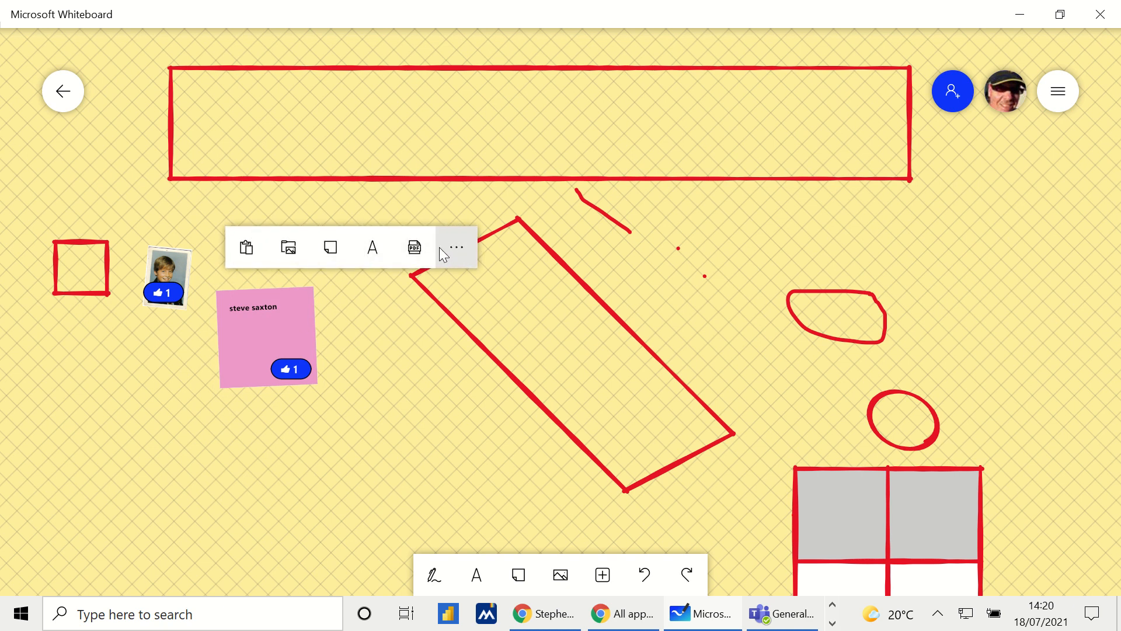
{"action": "left_click", "coordinate": [374, 247]}
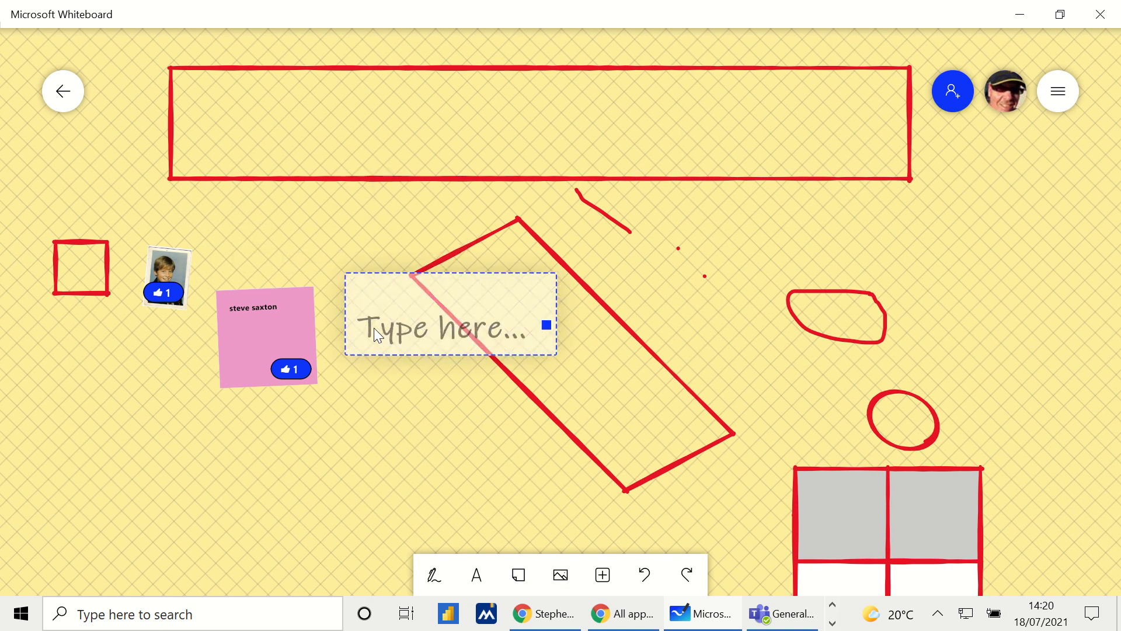
{"action": "type", "text": "steve"}
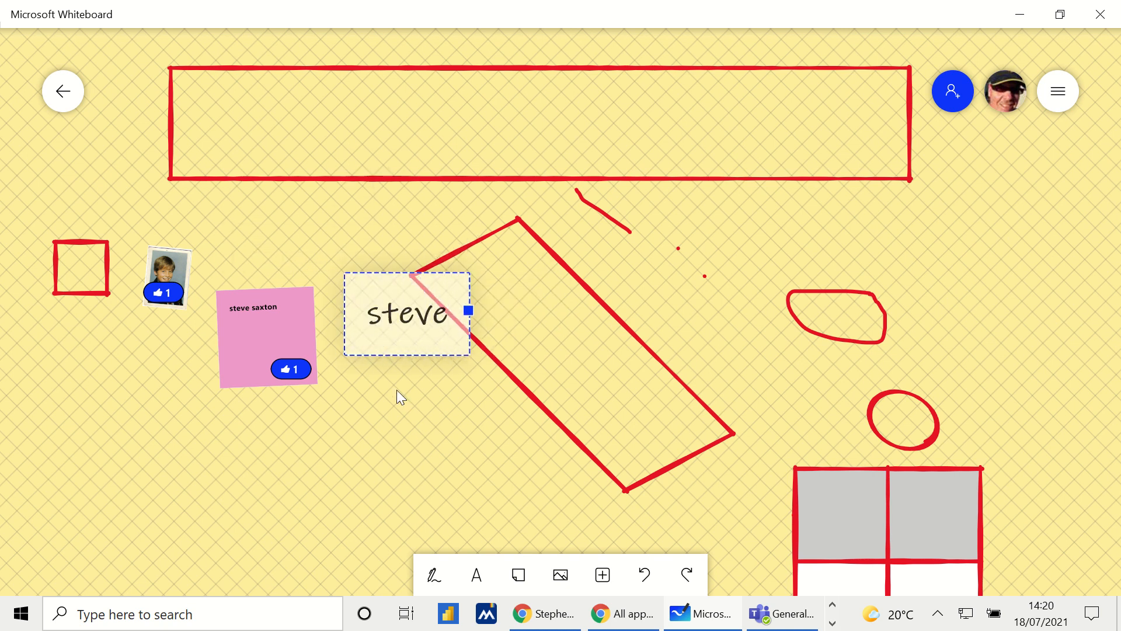
{"action": "left_click", "coordinate": [433, 359]}
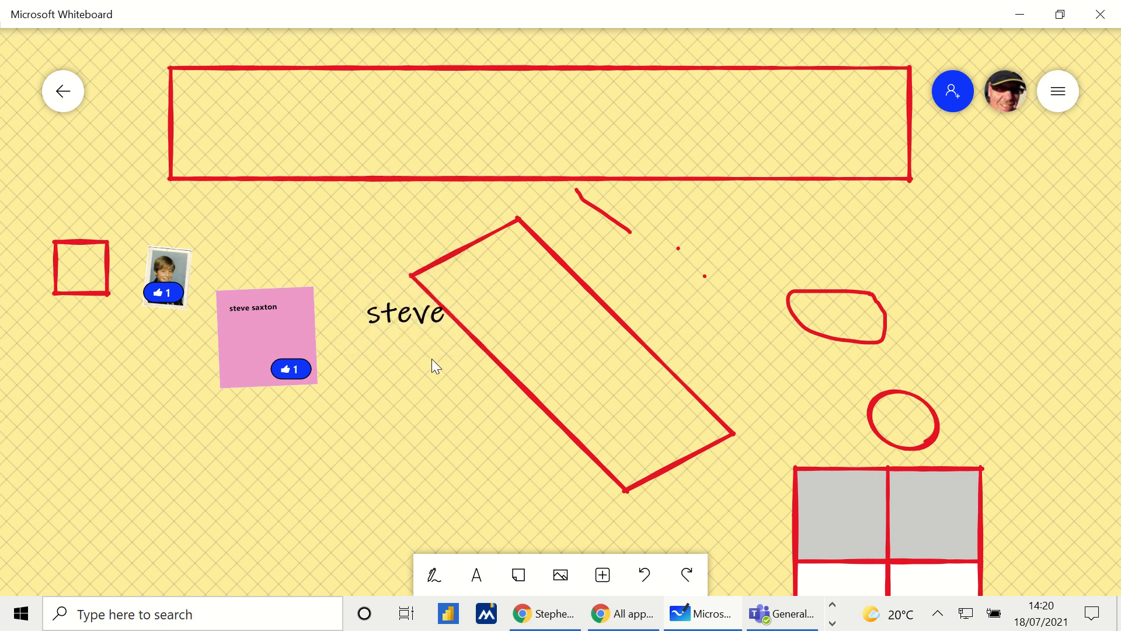
Step: Shrink the name text box and move it below the portrait photo
{"action": "left_click", "coordinate": [430, 327]}
{"action": "mouse_move", "coordinate": [488, 310]}
{"action": "left_mouse_down"}
{"action": "mouse_move", "coordinate": [521, 310]}
{"action": "mouse_move", "coordinate": [474, 310]}
{"action": "left_mouse_up"}
{"action": "left_click_drag", "start_coordinate": [469, 354], "coordinate": [146, 347]}
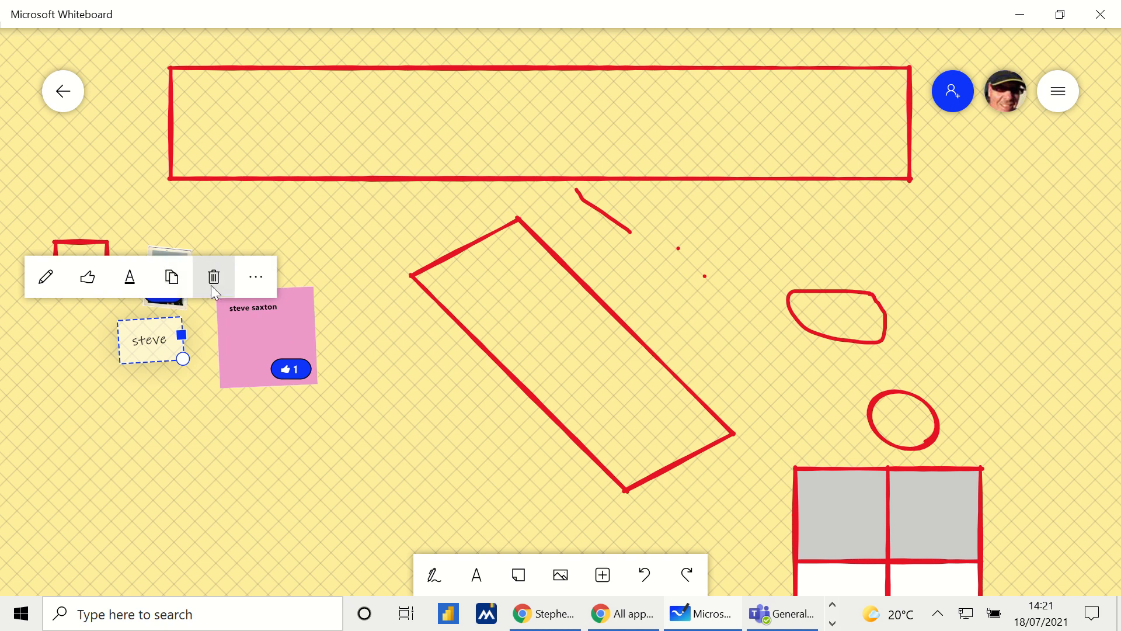
Step: Take a camera photo, insert it onto the board, and shrink it to a small picture below the name text
{"action": "left_click", "coordinate": [254, 278]}
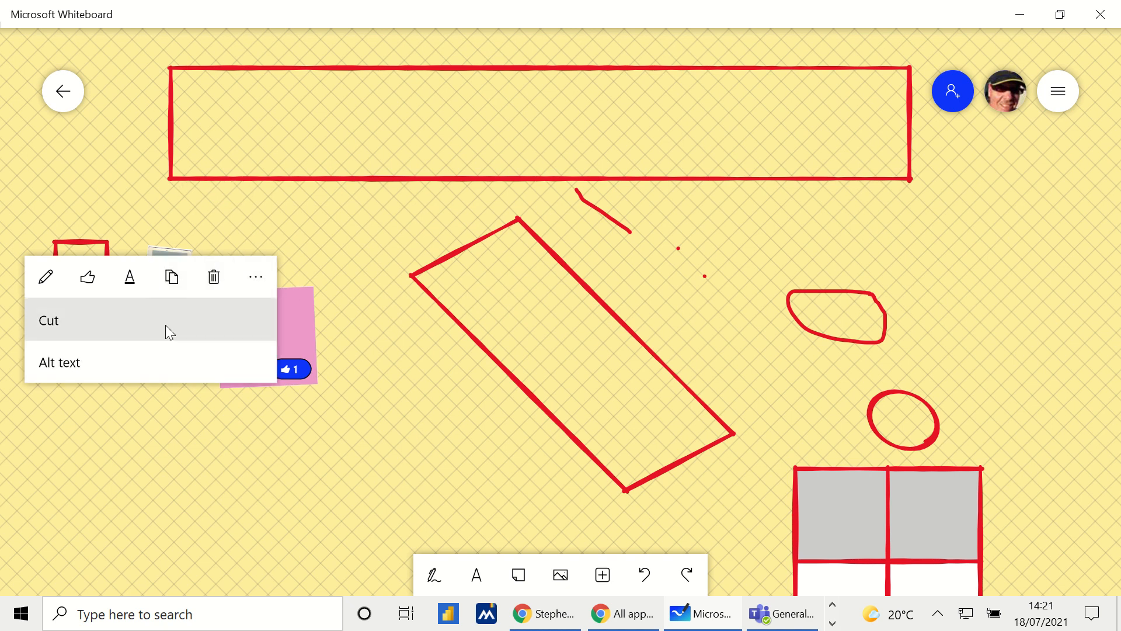
{"action": "left_click", "coordinate": [360, 299]}
{"action": "left_click", "coordinate": [380, 250]}
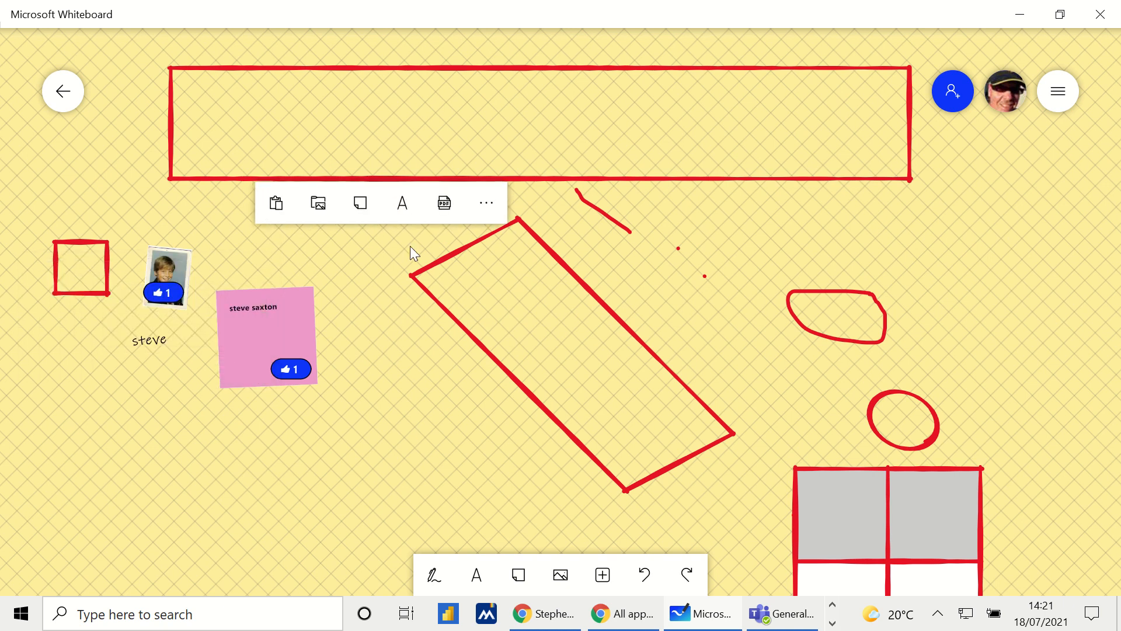
{"action": "left_click", "coordinate": [485, 205]}
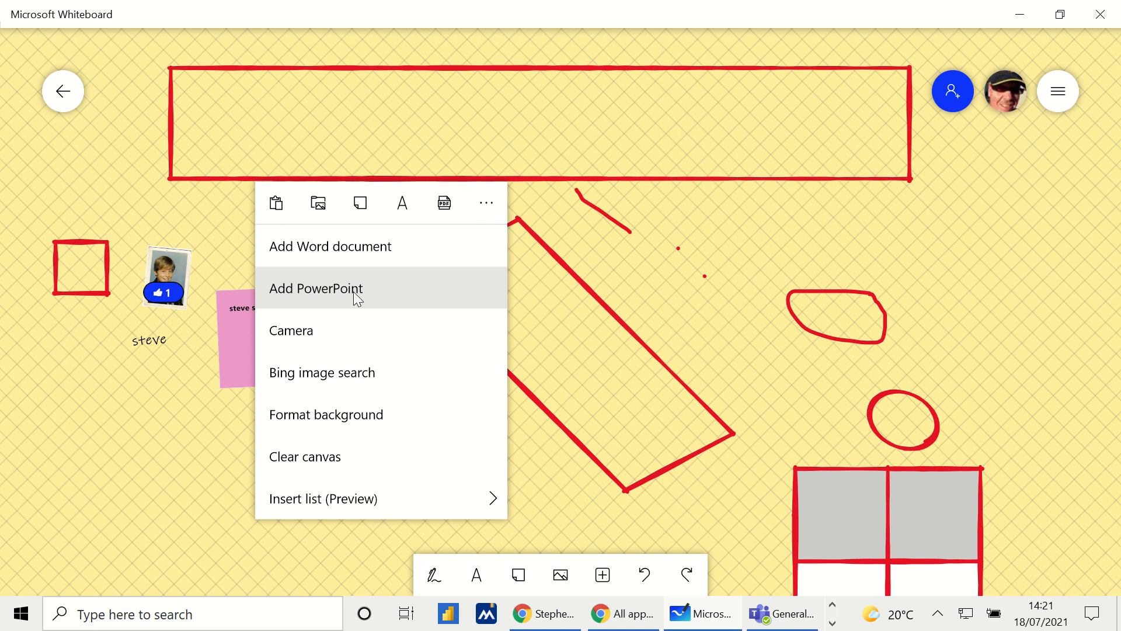
{"action": "left_click", "coordinate": [308, 331]}
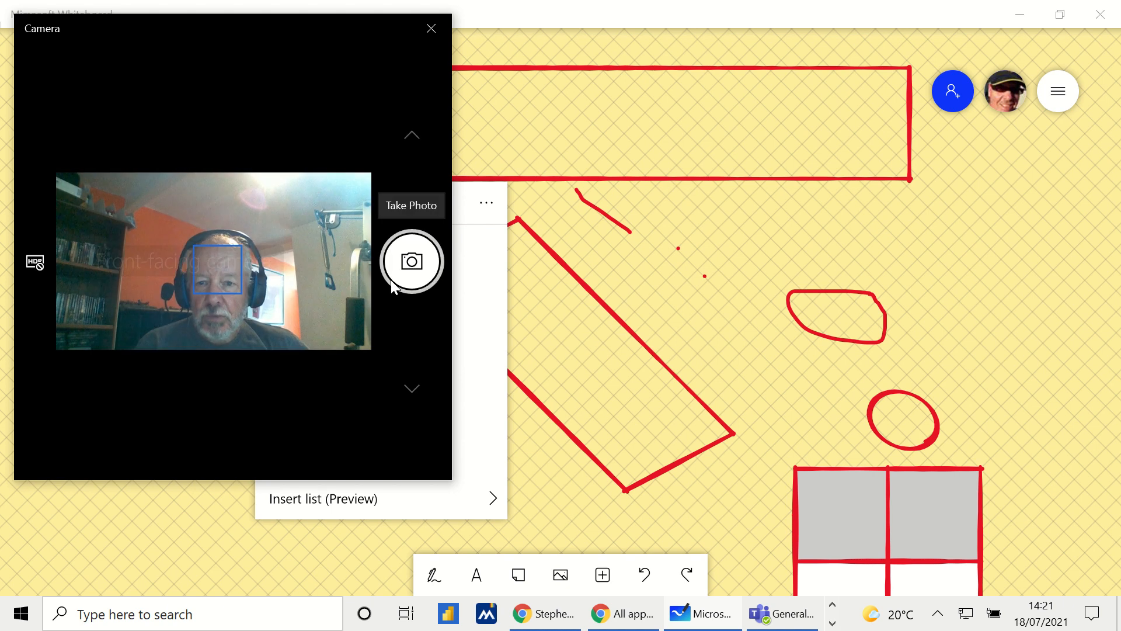
{"action": "left_click", "coordinate": [413, 261]}
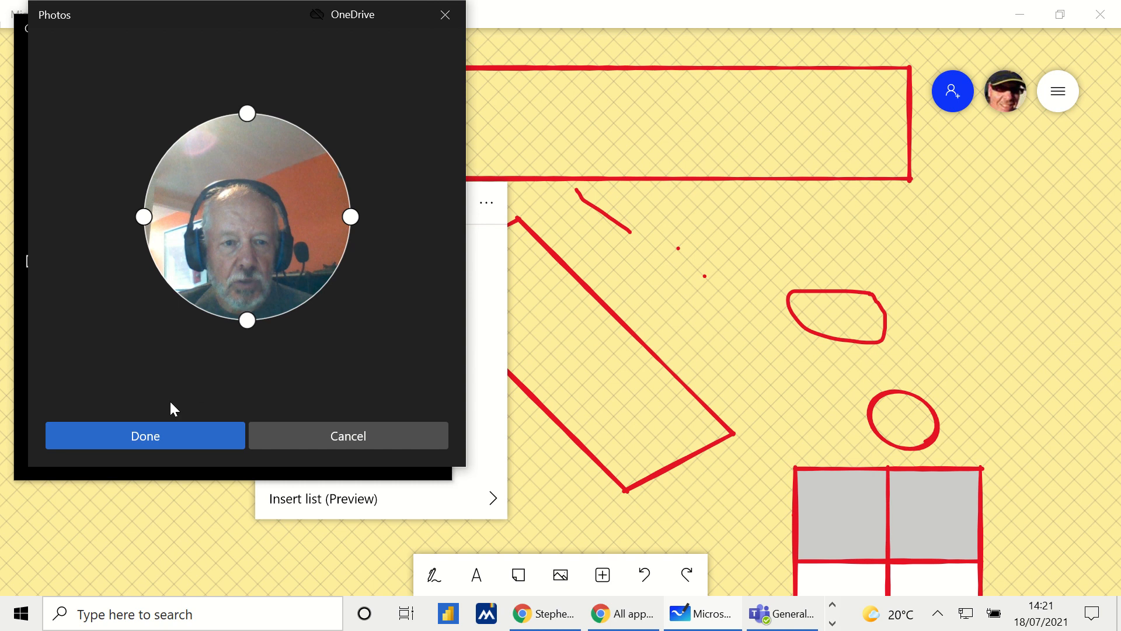
{"action": "left_click", "coordinate": [157, 432]}
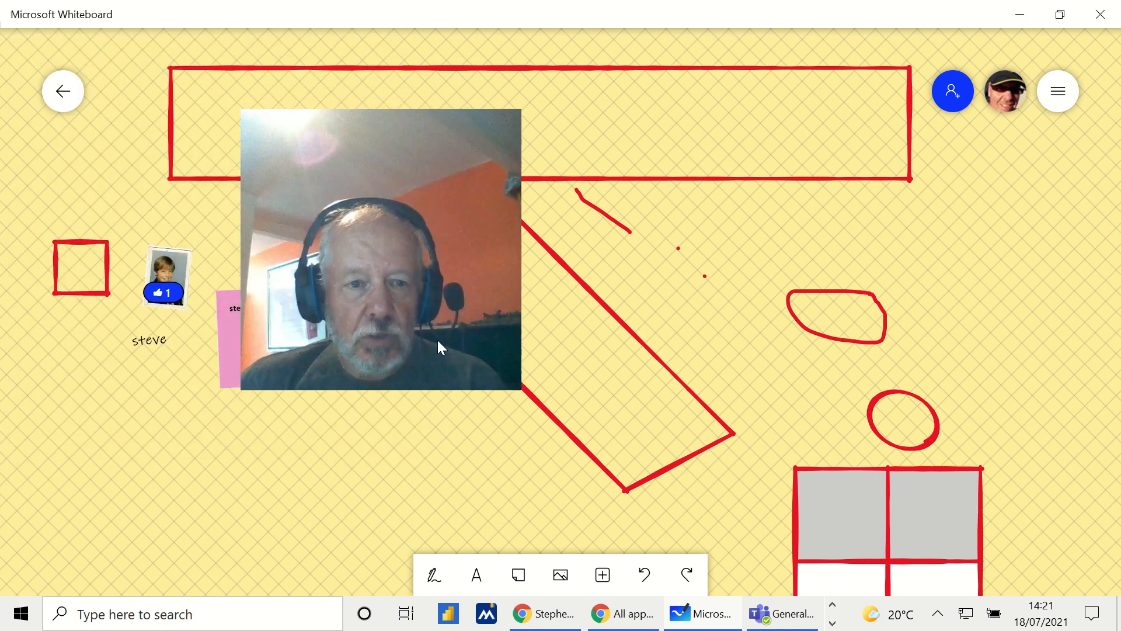
{"action": "left_click_drag", "start_coordinate": [438, 345], "coordinate": [330, 475]}
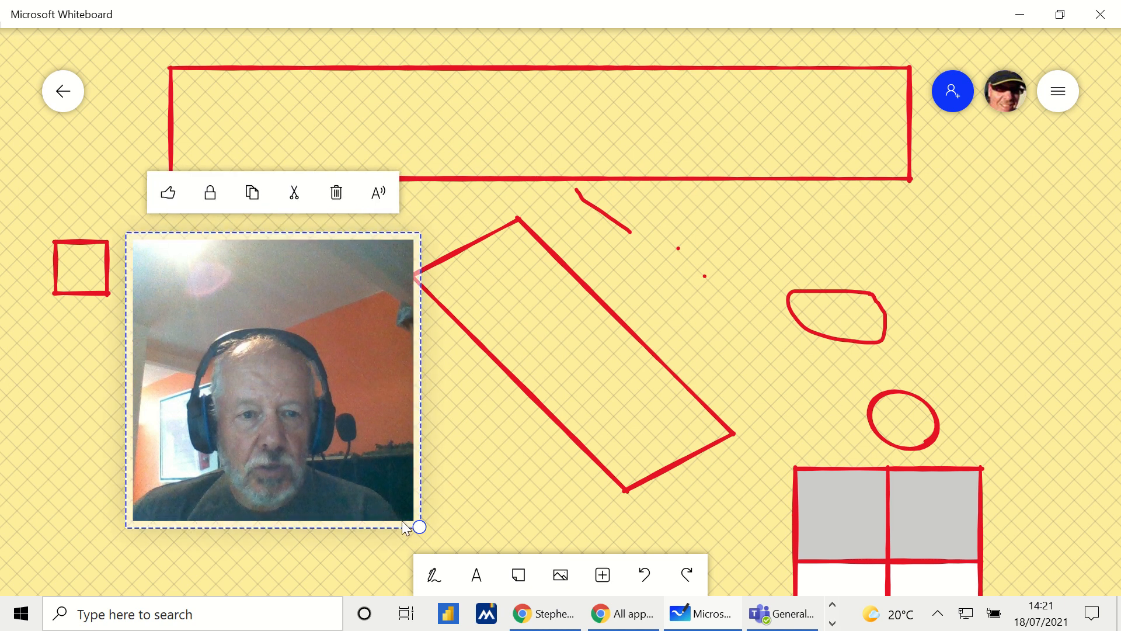
{"action": "left_click_drag", "start_coordinate": [418, 526], "coordinate": [145, 394]}
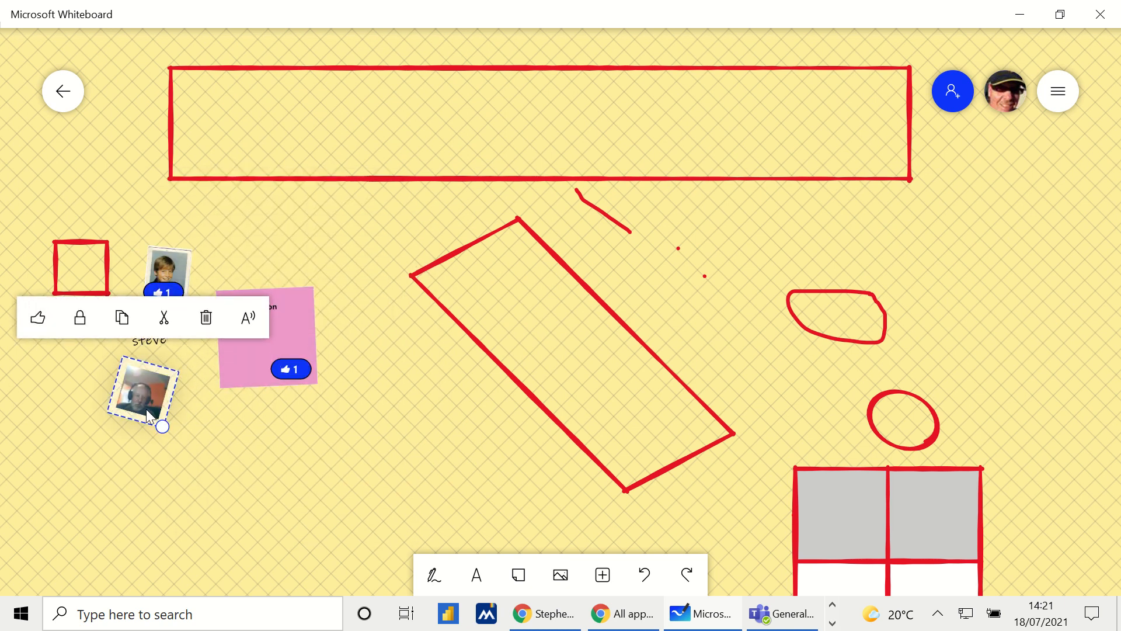
Step: Change the board's background to the Solid grid style in light blue
{"action": "right_click", "coordinate": [392, 348]}
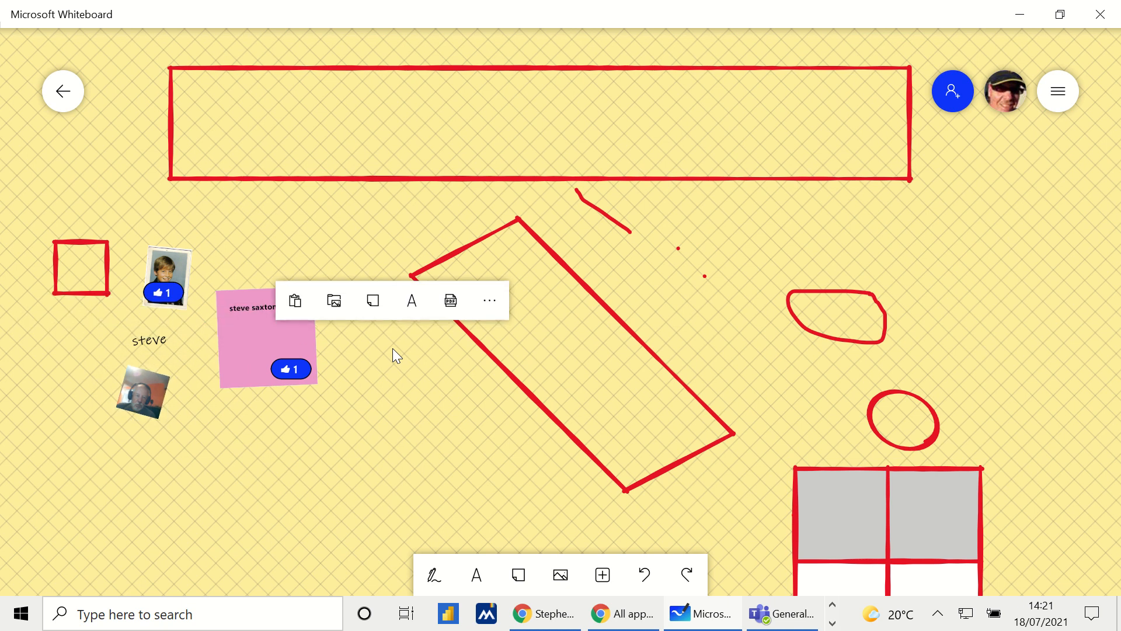
{"action": "left_click", "coordinate": [496, 302]}
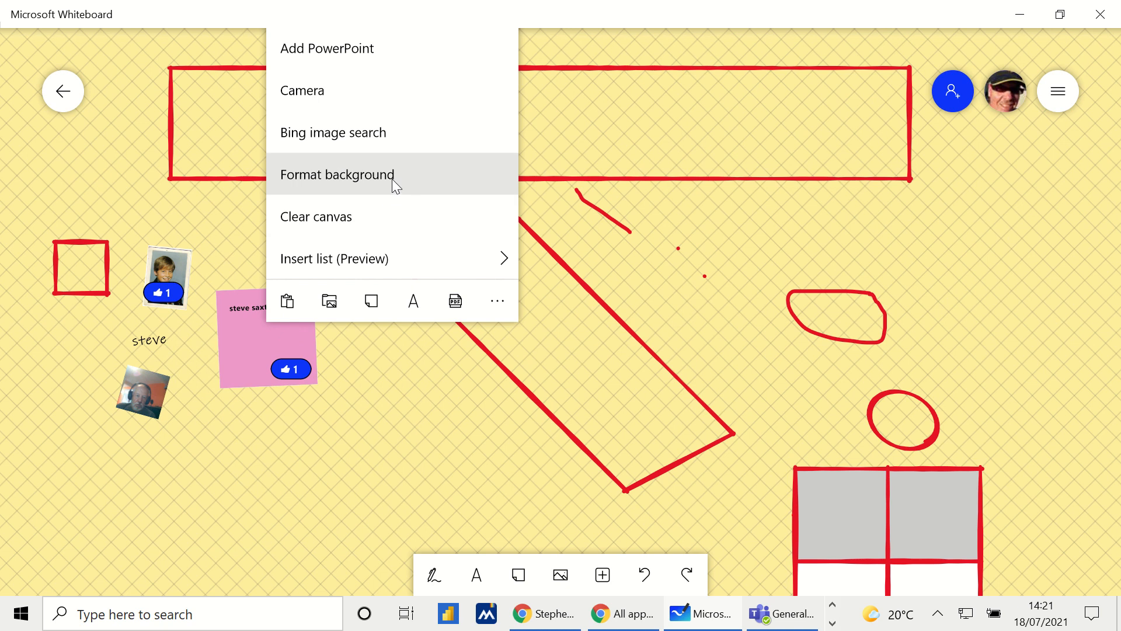
{"action": "left_click", "coordinate": [343, 181]}
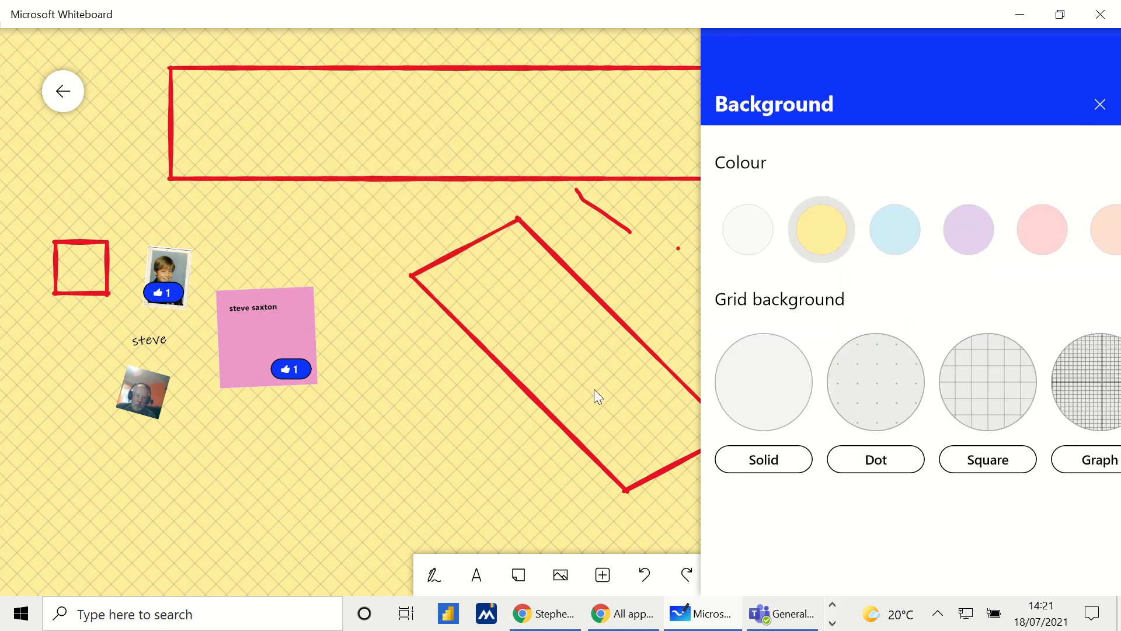
{"action": "left_click", "coordinate": [763, 398]}
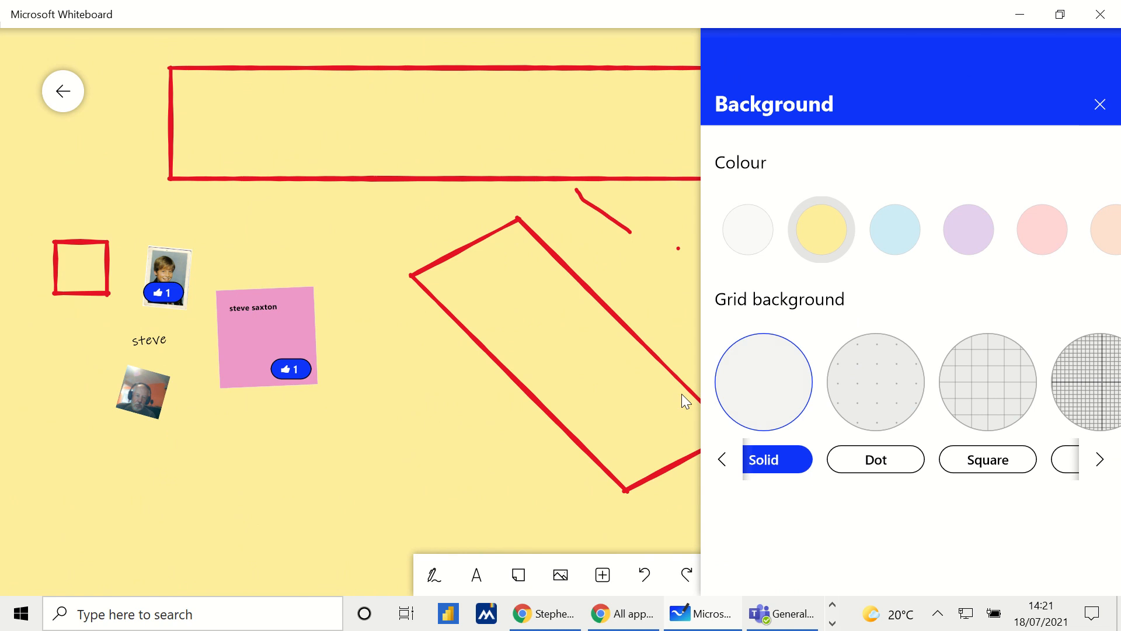
{"action": "left_click", "coordinate": [899, 242]}
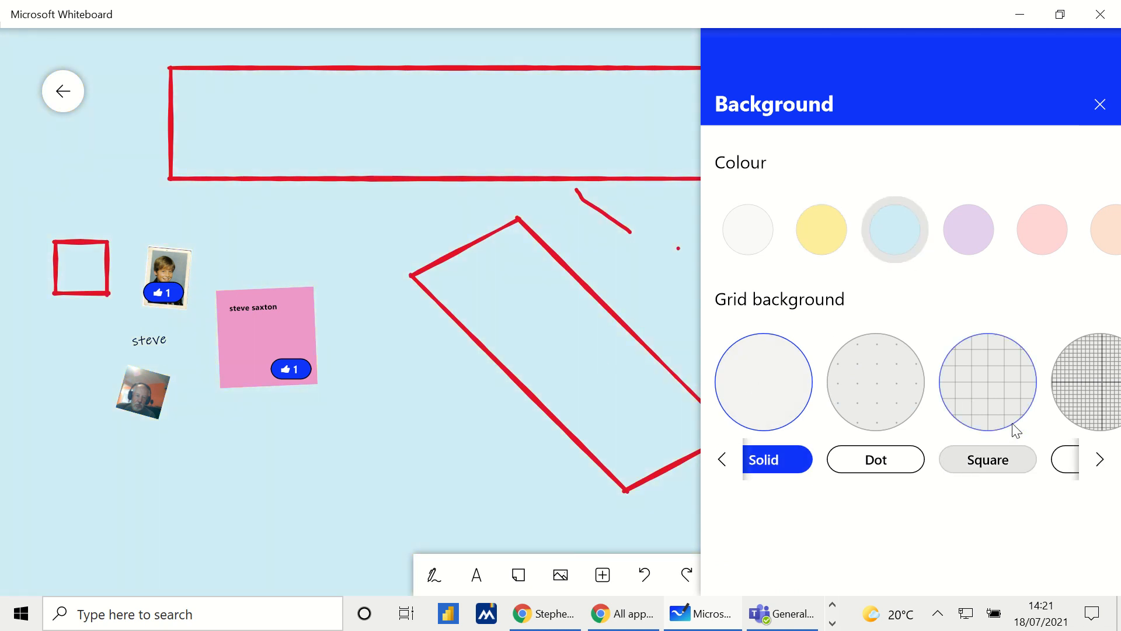
Step: Set the background grid to Diamond and its colour to pink
{"action": "left_click", "coordinate": [1098, 460]}
{"action": "left_click", "coordinate": [1099, 462]}
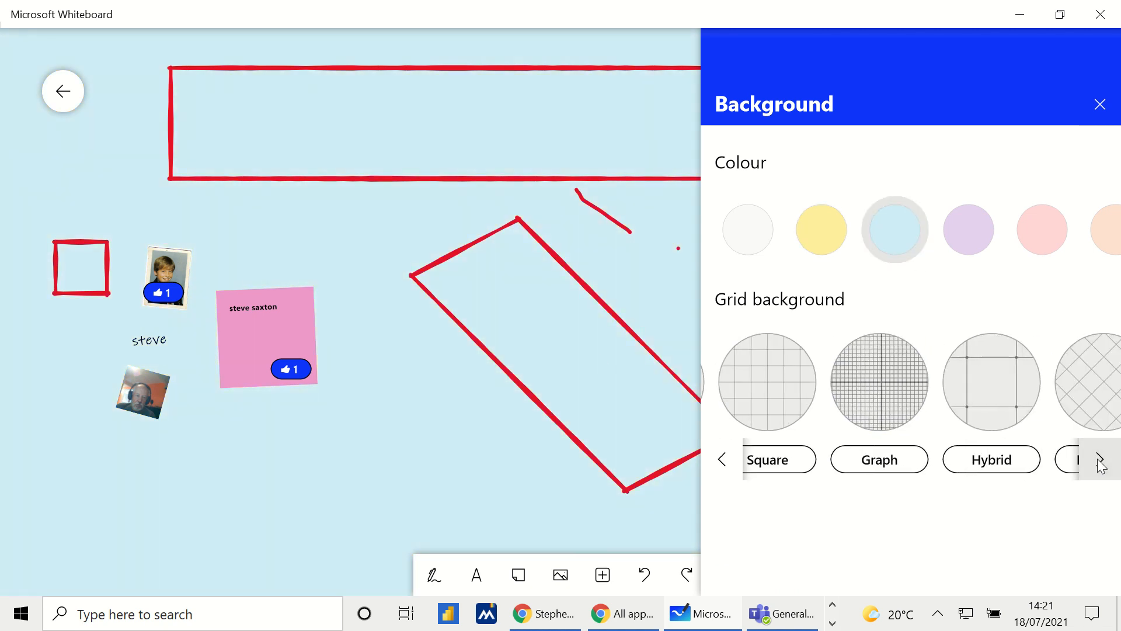
{"action": "left_click", "coordinate": [1100, 462]}
{"action": "left_click", "coordinate": [1010, 461]}
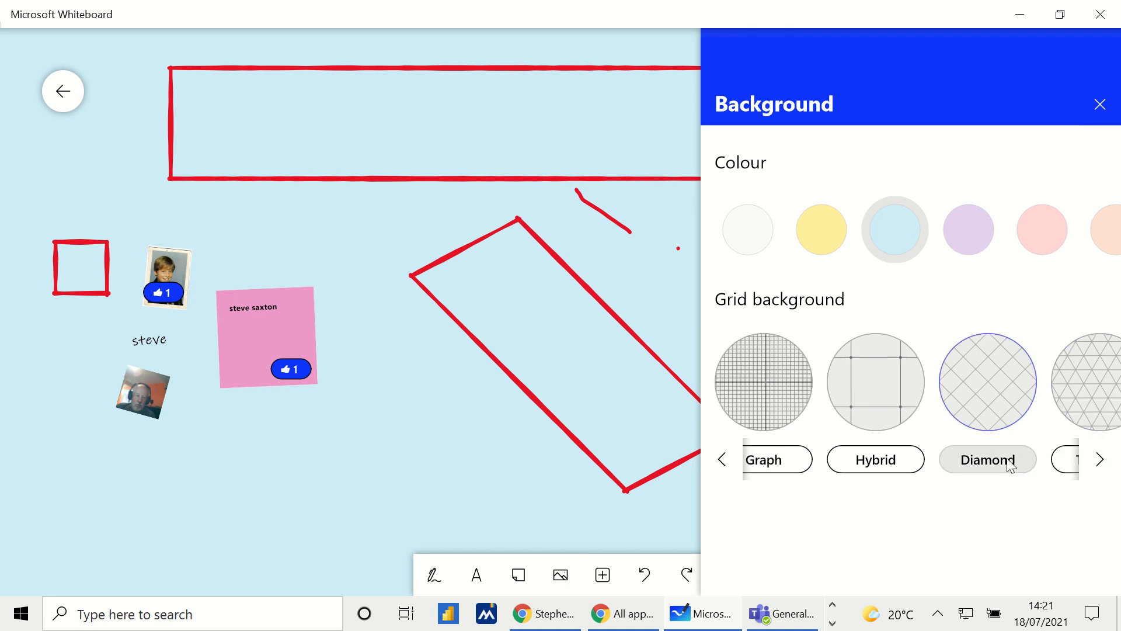
{"action": "left_click", "coordinate": [1043, 240]}
{"action": "left_click", "coordinate": [397, 375]}
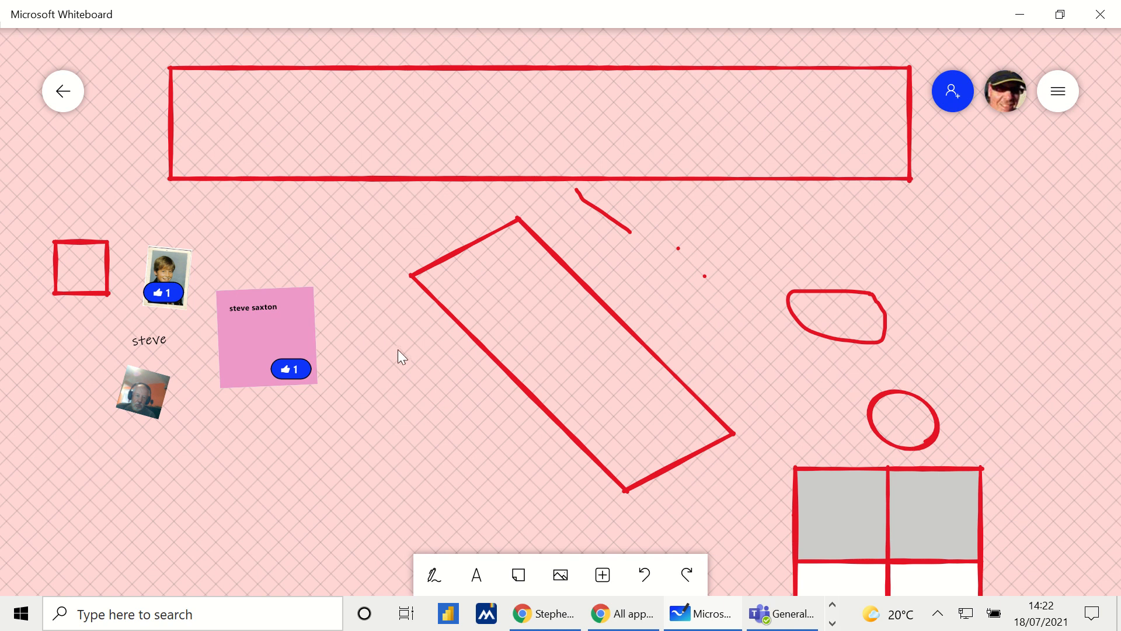
Step: Insert all pages of Doc1.pdf from the Documents folder onto the board
{"action": "right_click", "coordinate": [387, 318]}
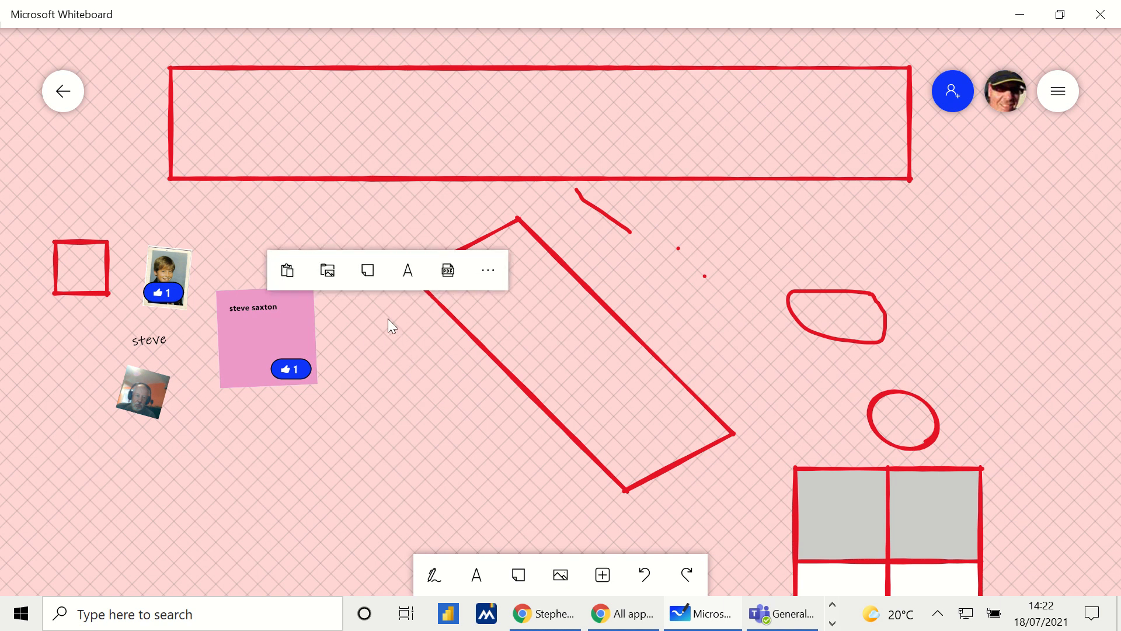
{"action": "left_click", "coordinate": [452, 272]}
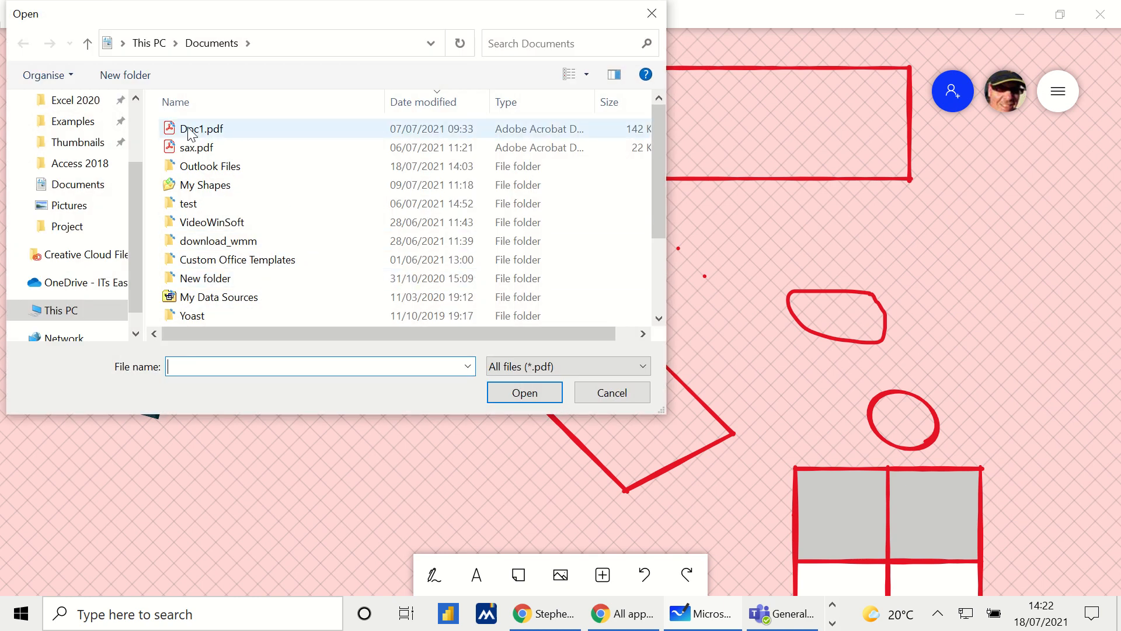
{"action": "double_click", "coordinate": [188, 133]}
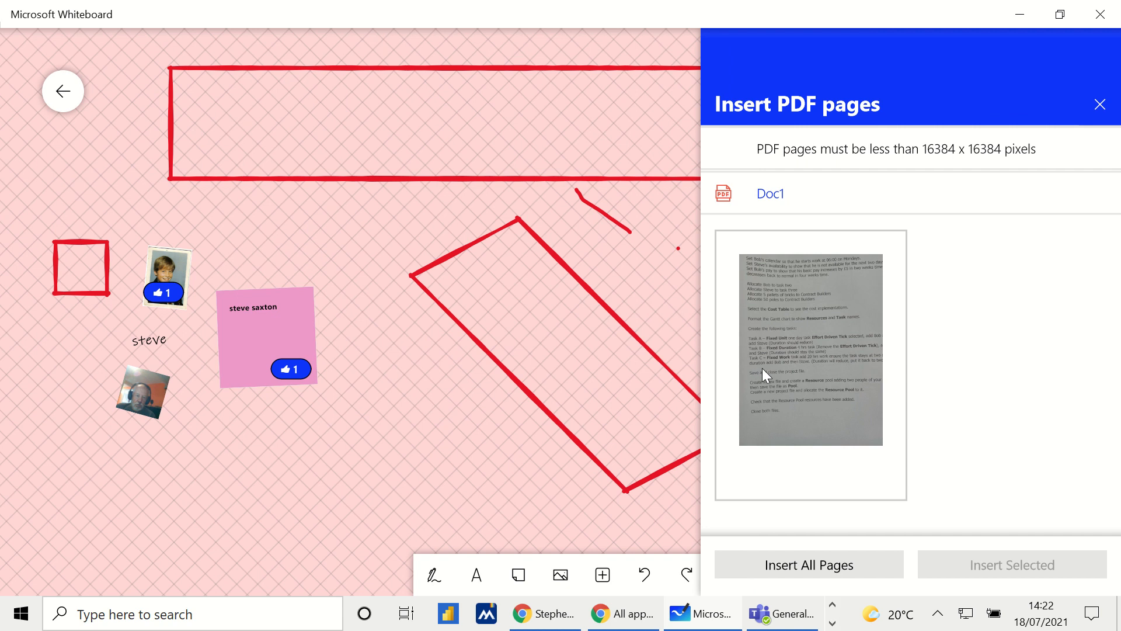
{"action": "left_click", "coordinate": [795, 560]}
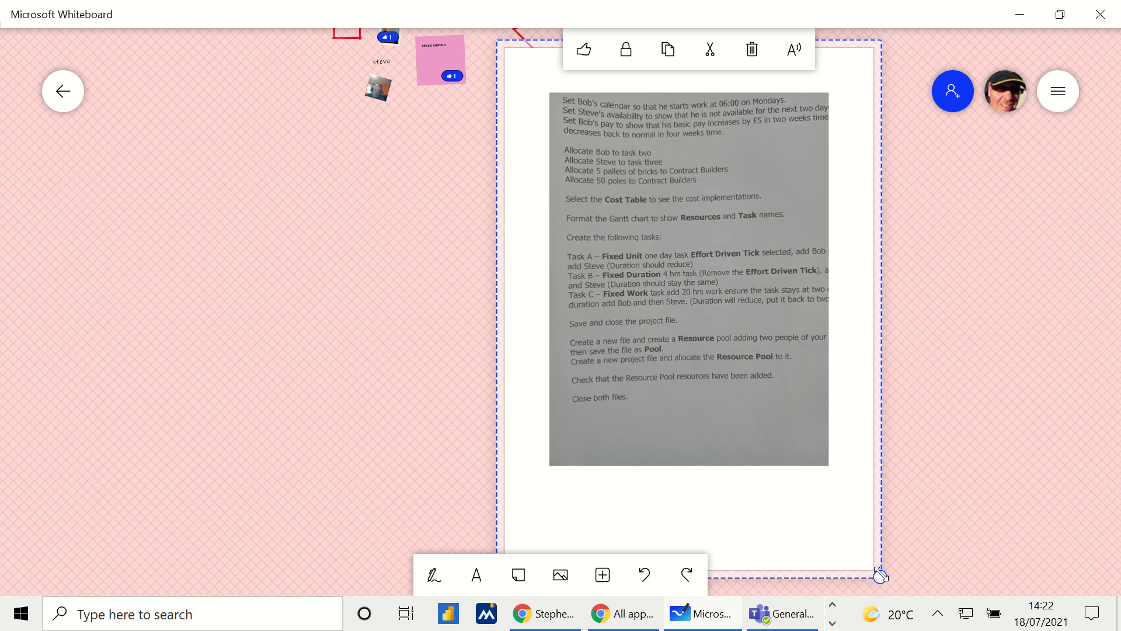
Step: Shrink the inserted PDF page, place it in the empty area below the camera photo, and like it
{"action": "left_click_drag", "start_coordinate": [880, 577], "coordinate": [783, 440]}
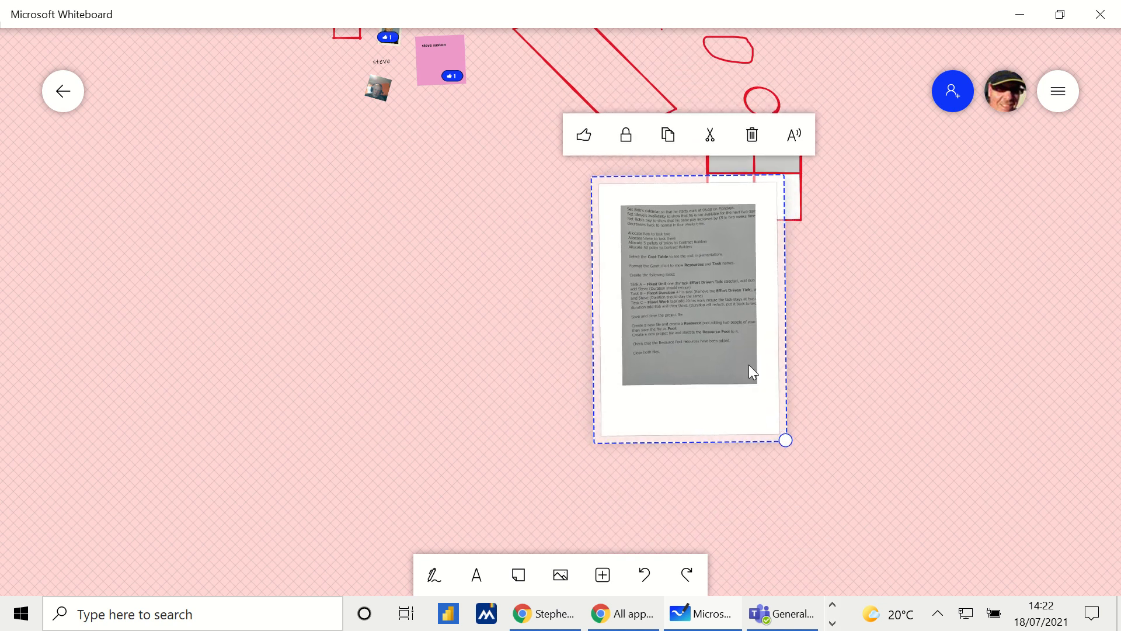
{"action": "left_click_drag", "start_coordinate": [748, 367], "coordinate": [447, 346]}
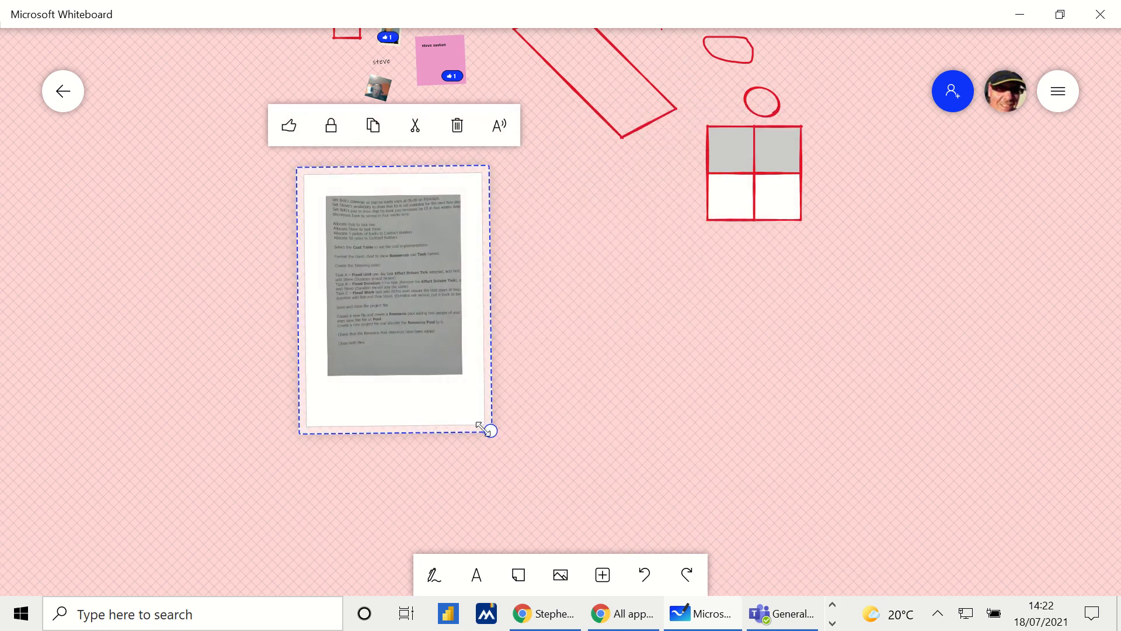
{"action": "left_click_drag", "start_coordinate": [481, 426], "coordinate": [476, 425]}
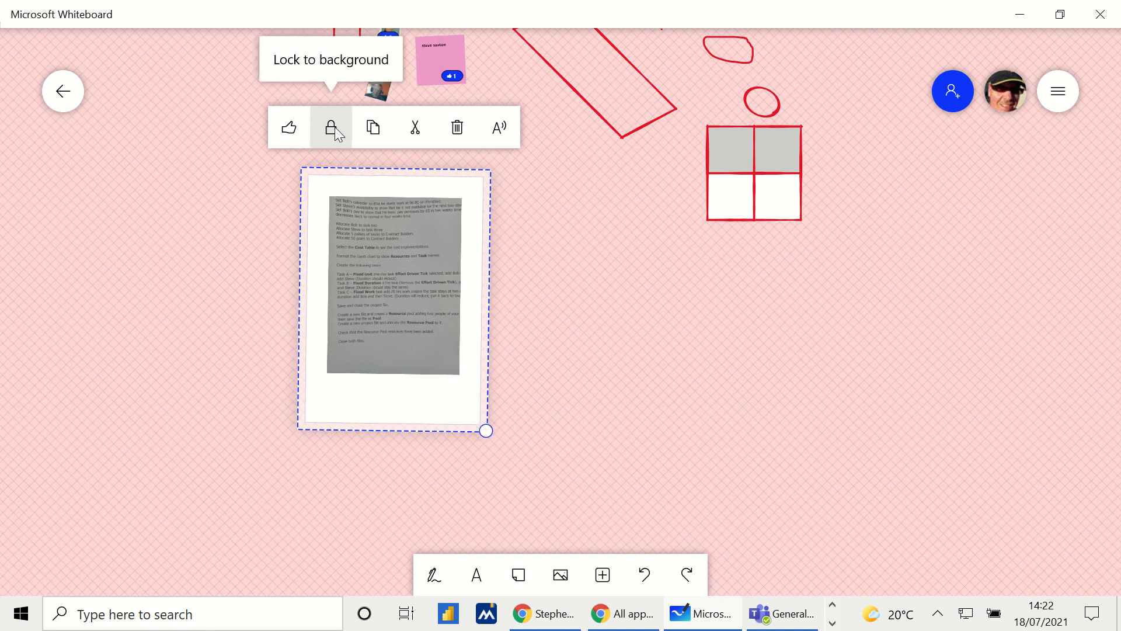
{"action": "left_click", "coordinate": [296, 132]}
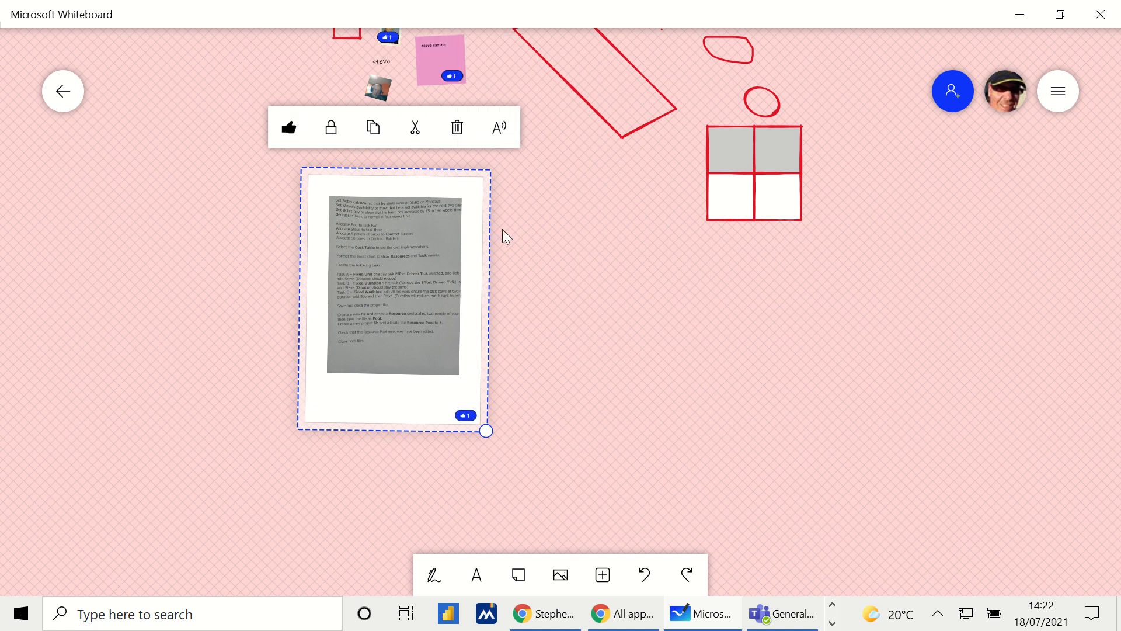
Step: Add a sticky note reading "don't like layout" and place it, slightly shrunk, beside the PDF page
{"action": "left_click", "coordinate": [517, 576]}
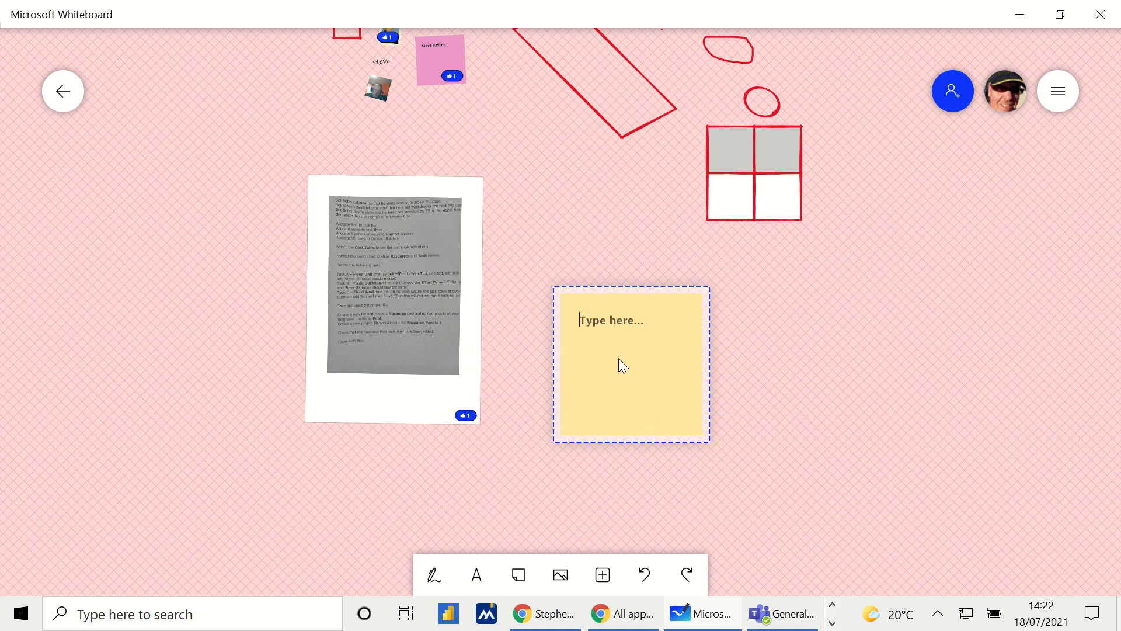
{"action": "type", "text": "don't like layout"}
{"action": "left_click", "coordinate": [783, 394]}
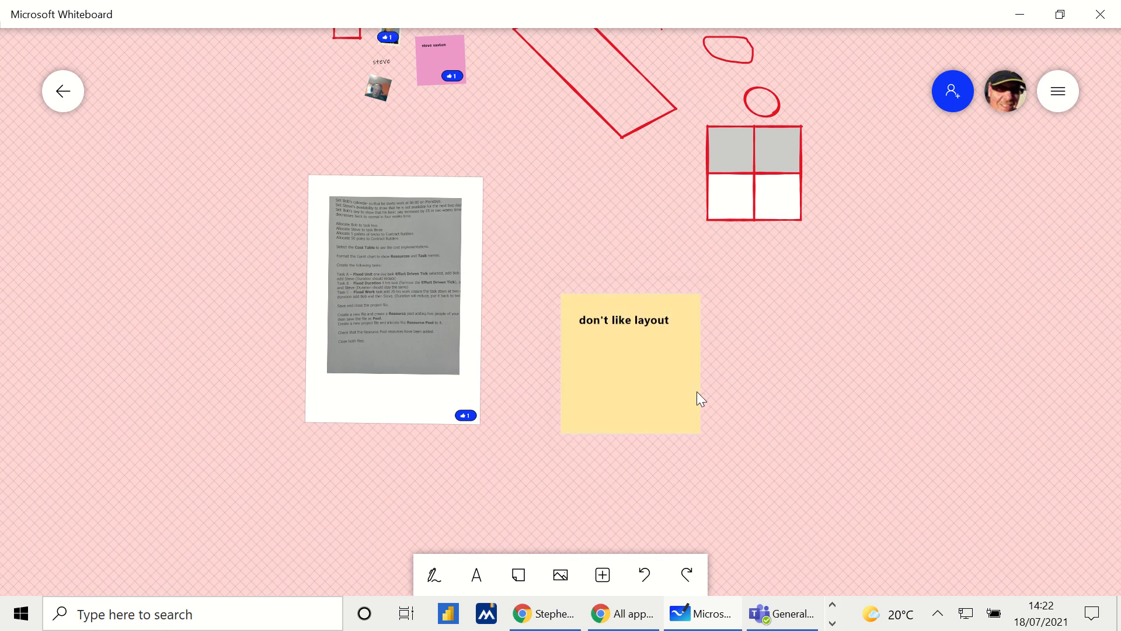
{"action": "left_click_drag", "start_coordinate": [668, 383], "coordinate": [614, 387]}
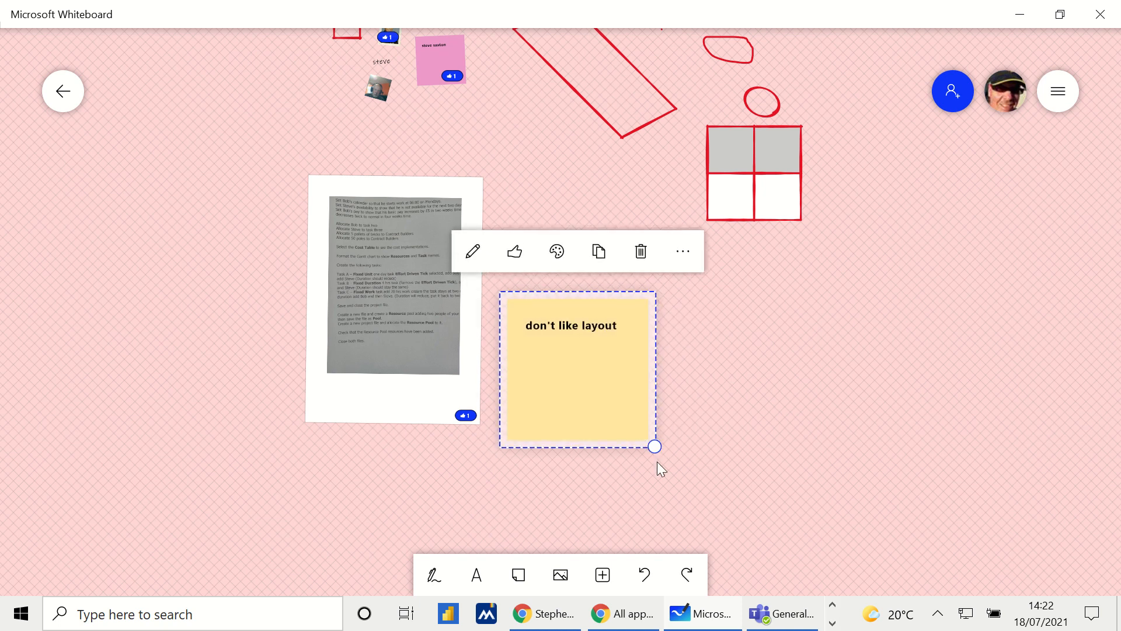
{"action": "left_click_drag", "start_coordinate": [655, 449], "coordinate": [626, 415]}
Step: Examine the sticky note and PDF page up close, and view the layout of the whole board
{"action": "scroll", "coordinate": [728, 423], "scroll_direction": "down", "scroll_amount": 3}
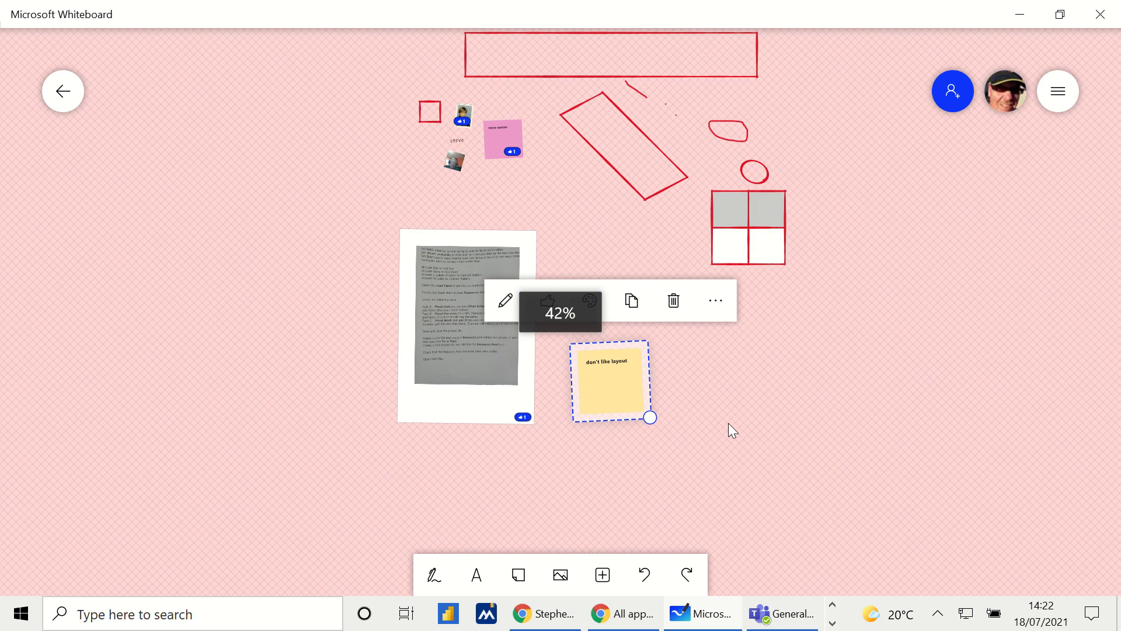
{"action": "scroll", "coordinate": [728, 423], "scroll_direction": "up", "scroll_amount": 5}
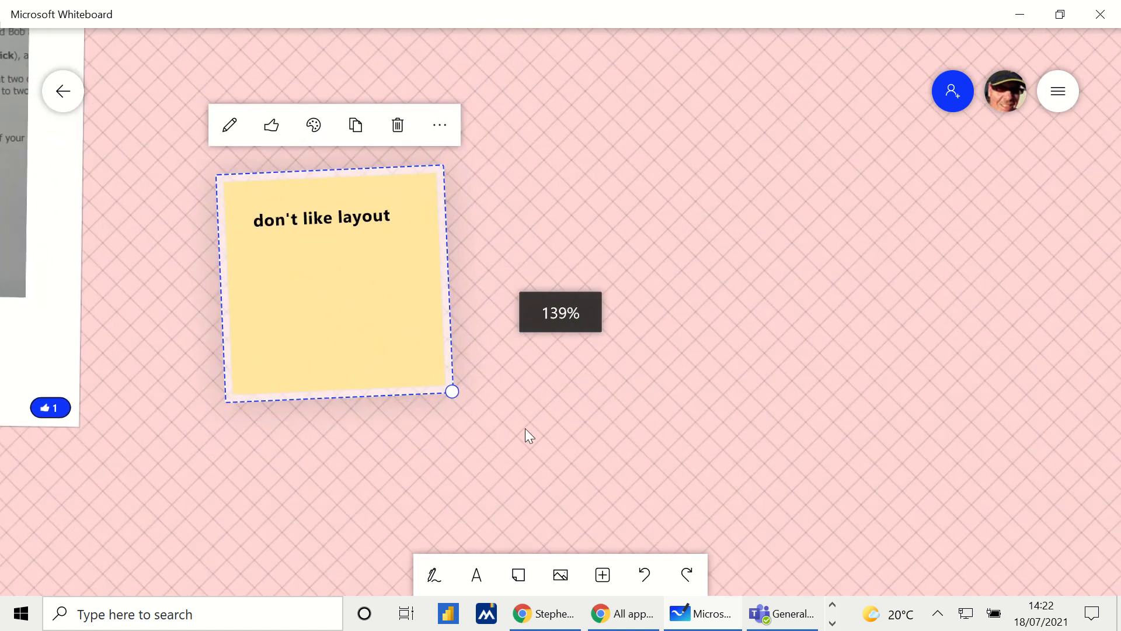
{"action": "left_click_drag", "start_coordinate": [431, 435], "coordinate": [774, 496]}
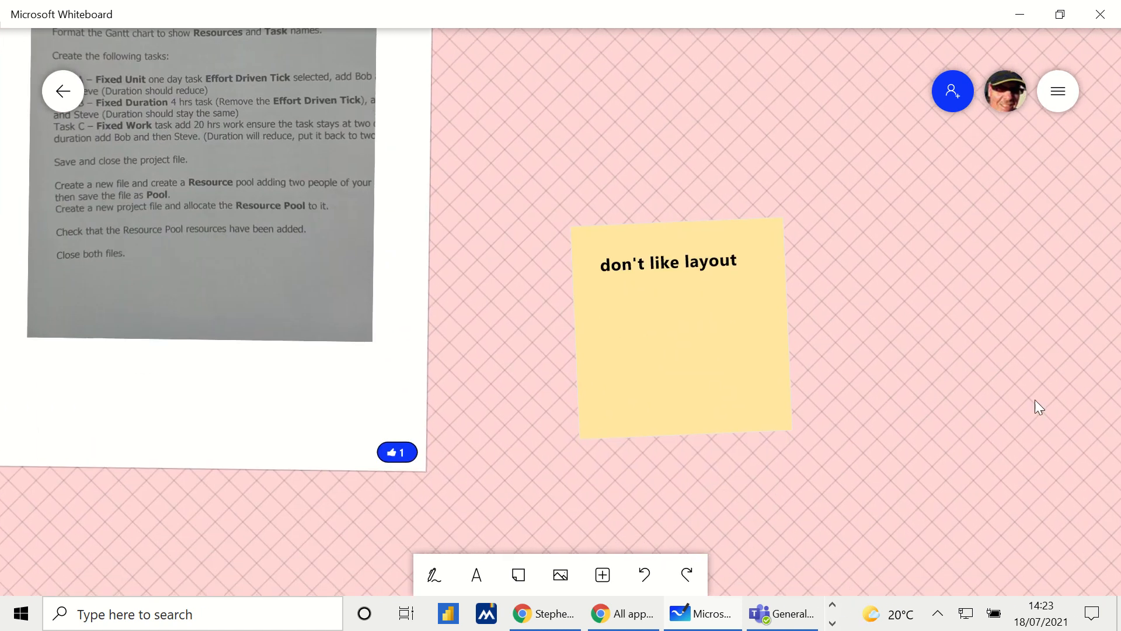
{"action": "scroll", "coordinate": [1029, 402], "scroll_direction": "down", "scroll_amount": 2}
{"action": "scroll", "coordinate": [1022, 398], "scroll_direction": "down", "scroll_amount": 4}
{"action": "left_click_drag", "start_coordinate": [500, 295], "coordinate": [143, 347]}
{"action": "left_click_drag", "start_coordinate": [744, 307], "coordinate": [733, 386]}
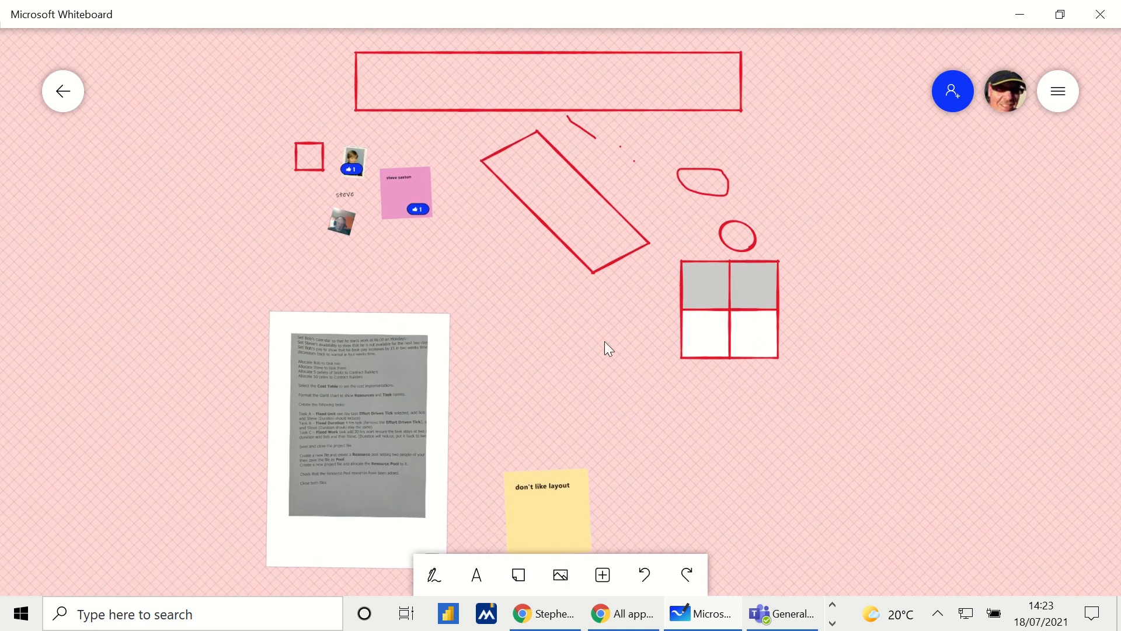
Step: Insert a List (Preview) in the empty area above and beside the yellow sticky note
{"action": "right_click", "coordinate": [589, 340]}
{"action": "left_click", "coordinate": [693, 289]}
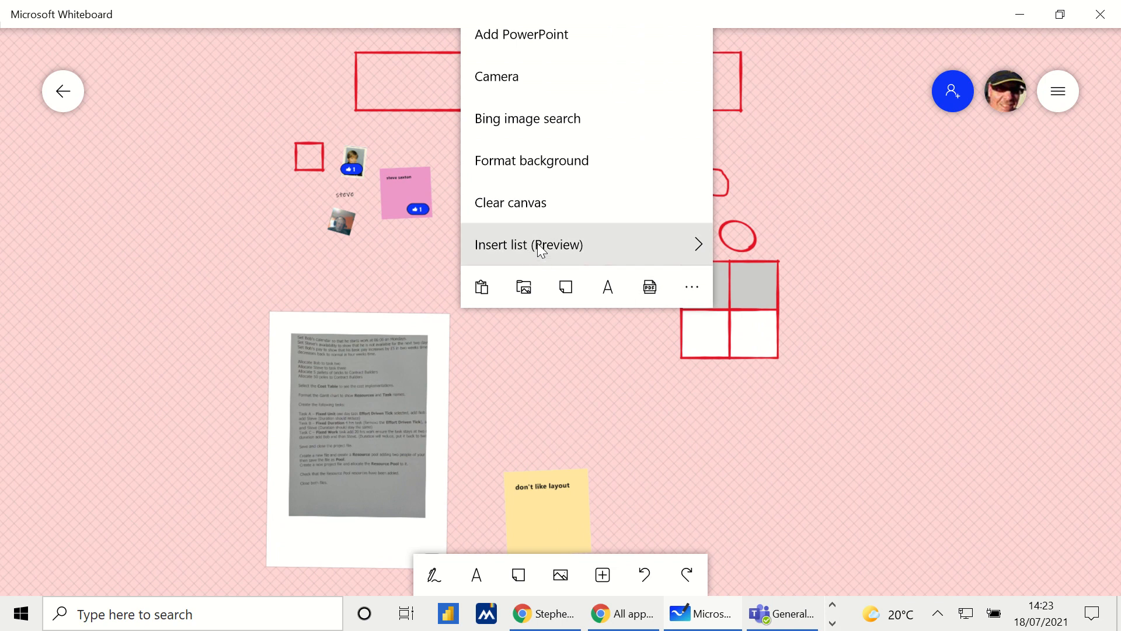
{"action": "left_click", "coordinate": [693, 244]}
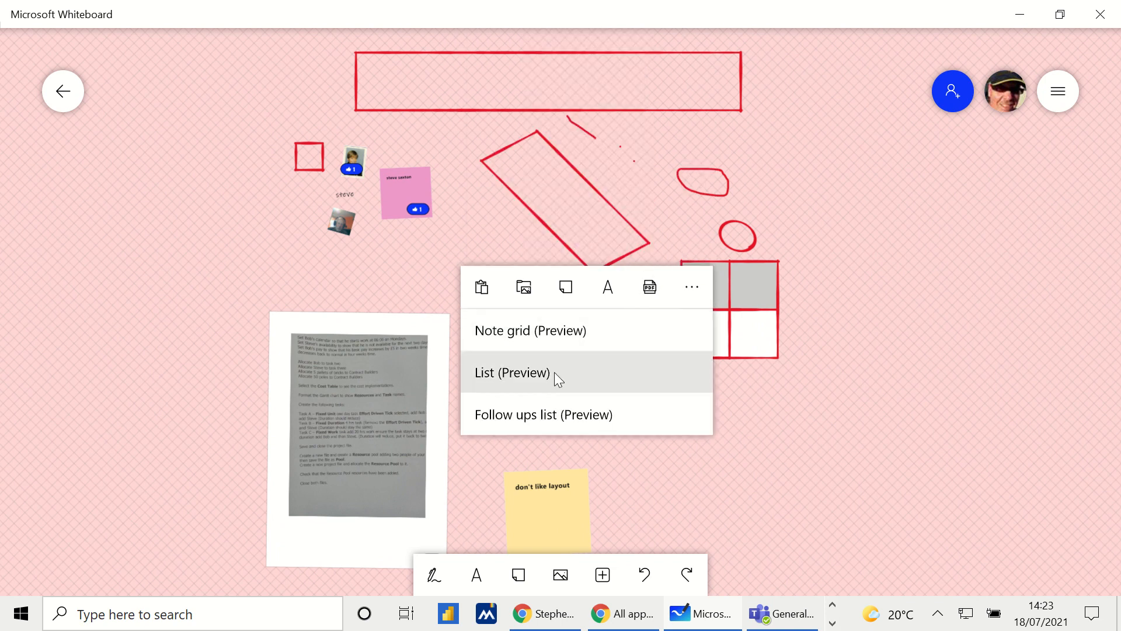
{"action": "left_click", "coordinate": [512, 376]}
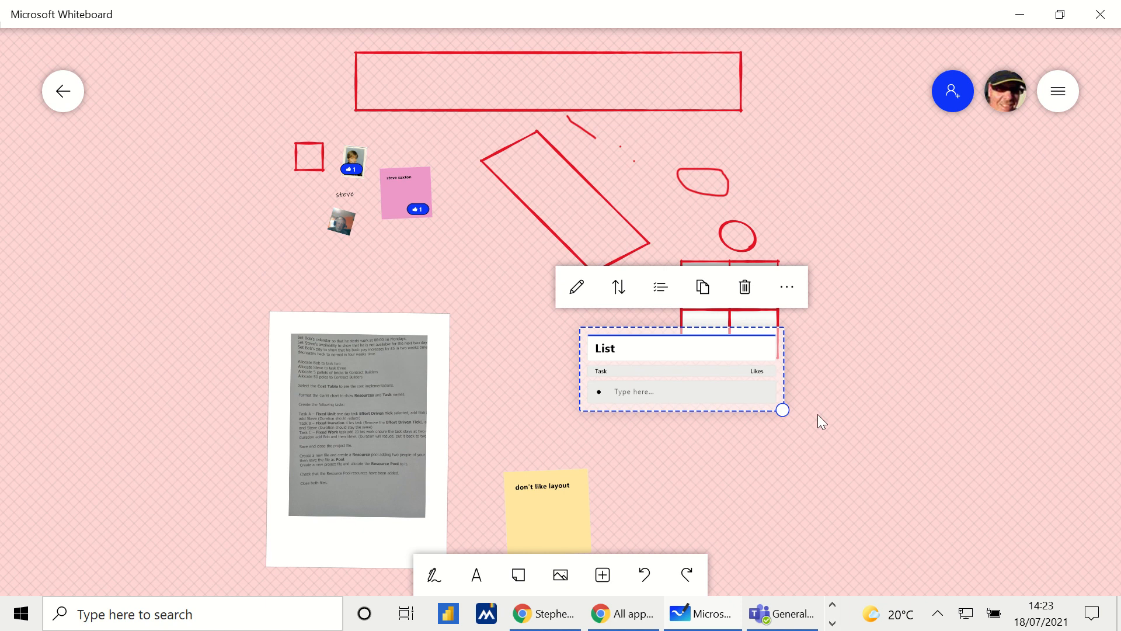
{"action": "scroll", "coordinate": [790, 478], "scroll_direction": "up", "scroll_amount": 6}
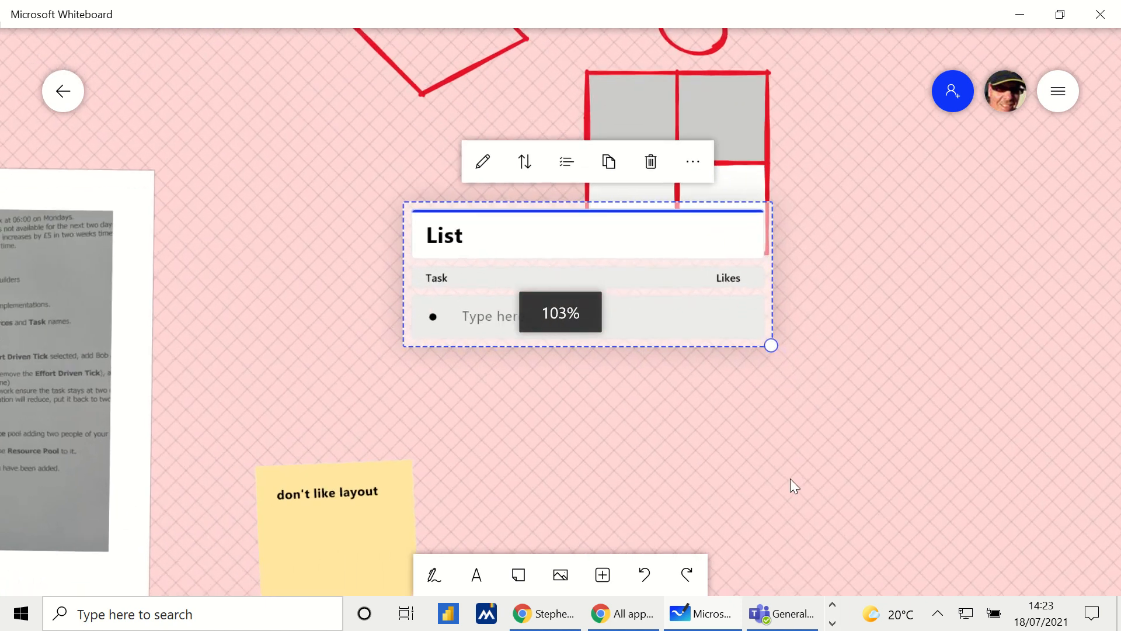
Step: Enter "Review am" as the list's first task and, as the second, a note that a named person will see it tomorrow
{"action": "left_click", "coordinate": [418, 279]}
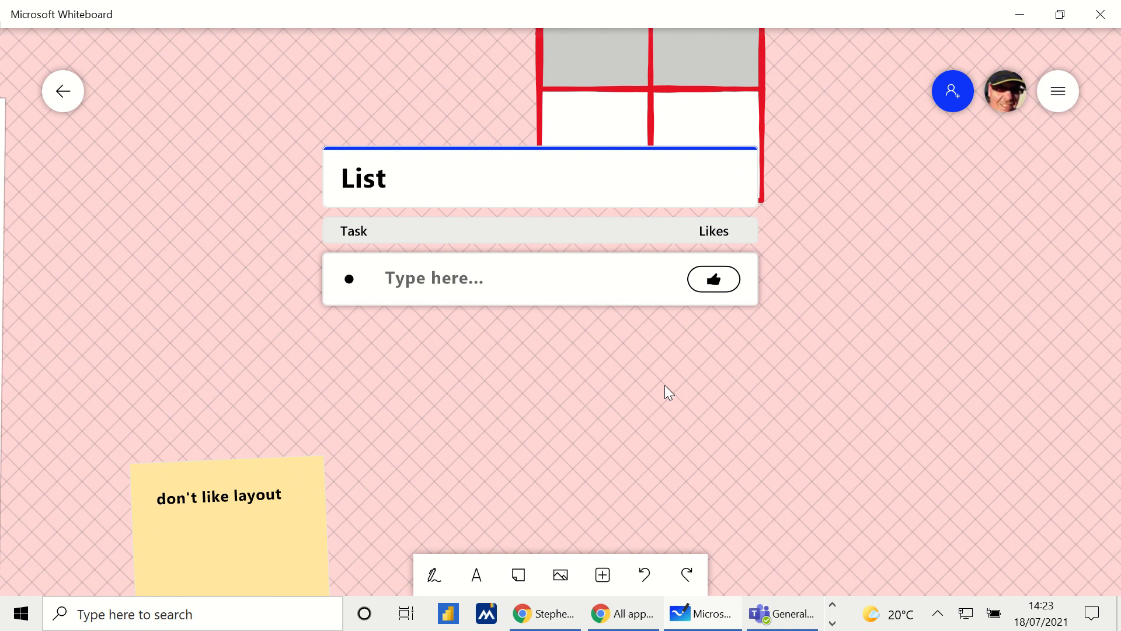
{"action": "type", "text": "Review am"}
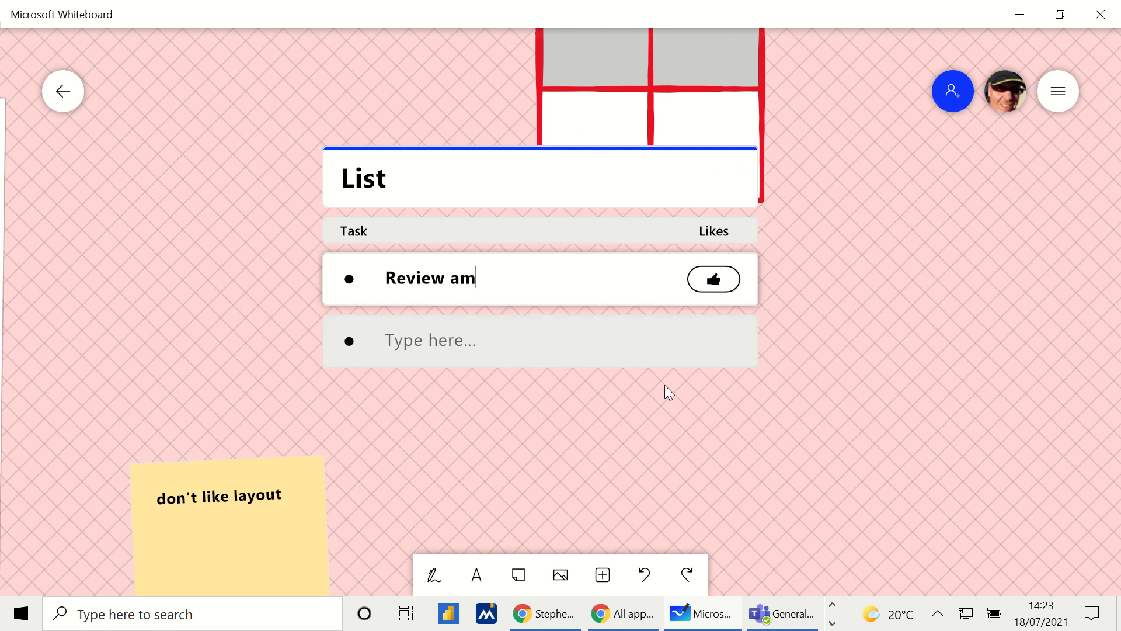
{"action": "left_click", "coordinate": [472, 343]}
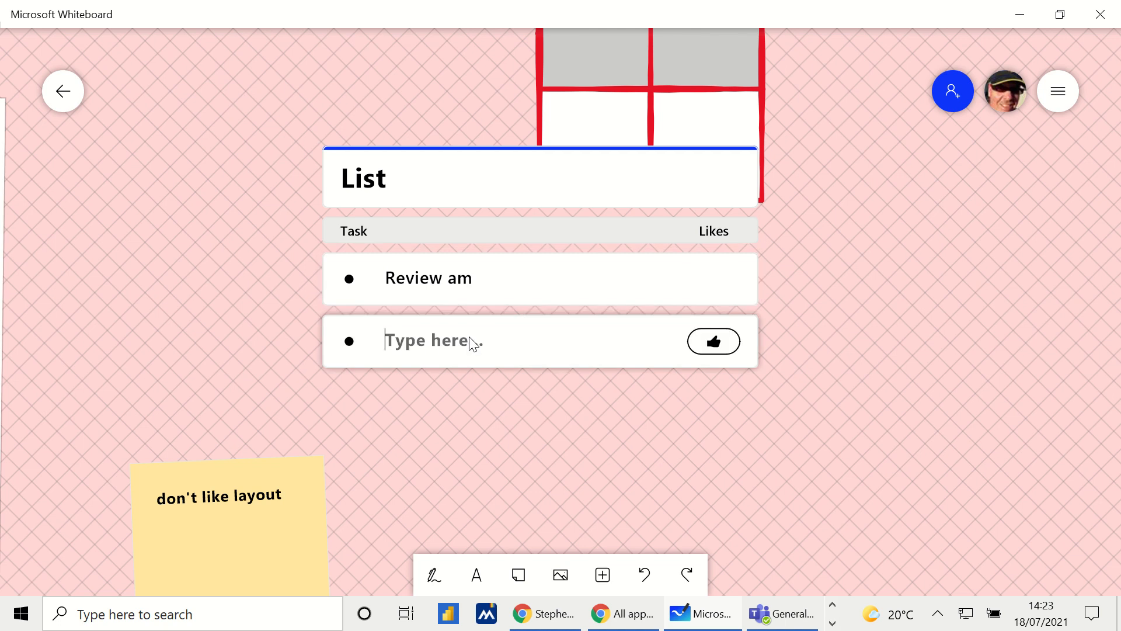
{"action": "type", "text": "G"}
{"action": "mouse_move", "coordinate": [624, 614]}
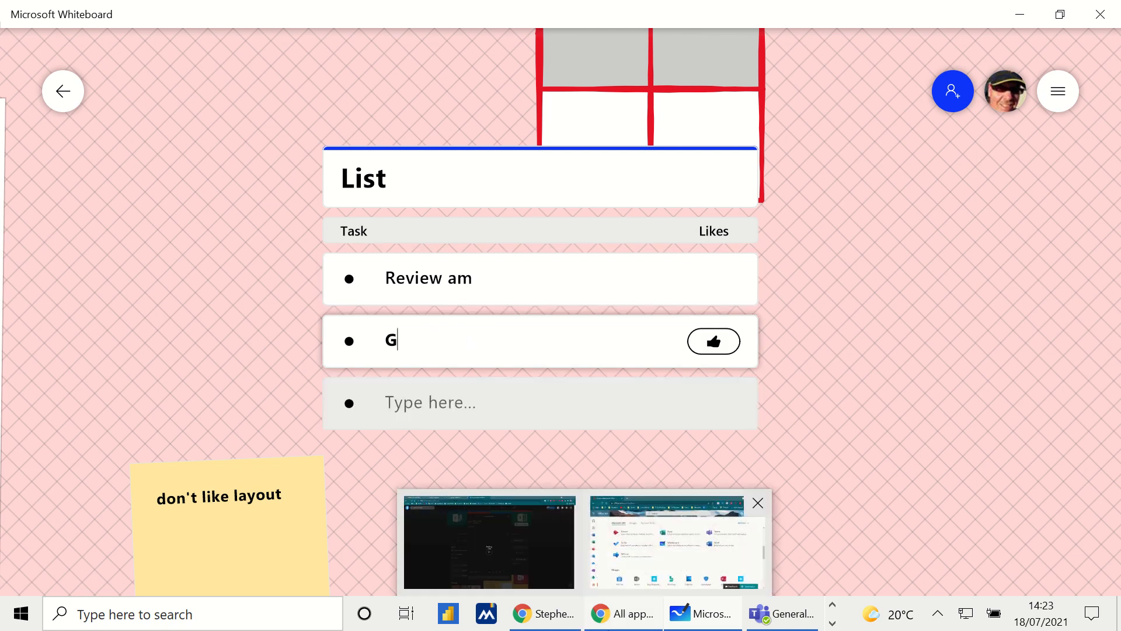
{"action": "type", "text": "ary see "}
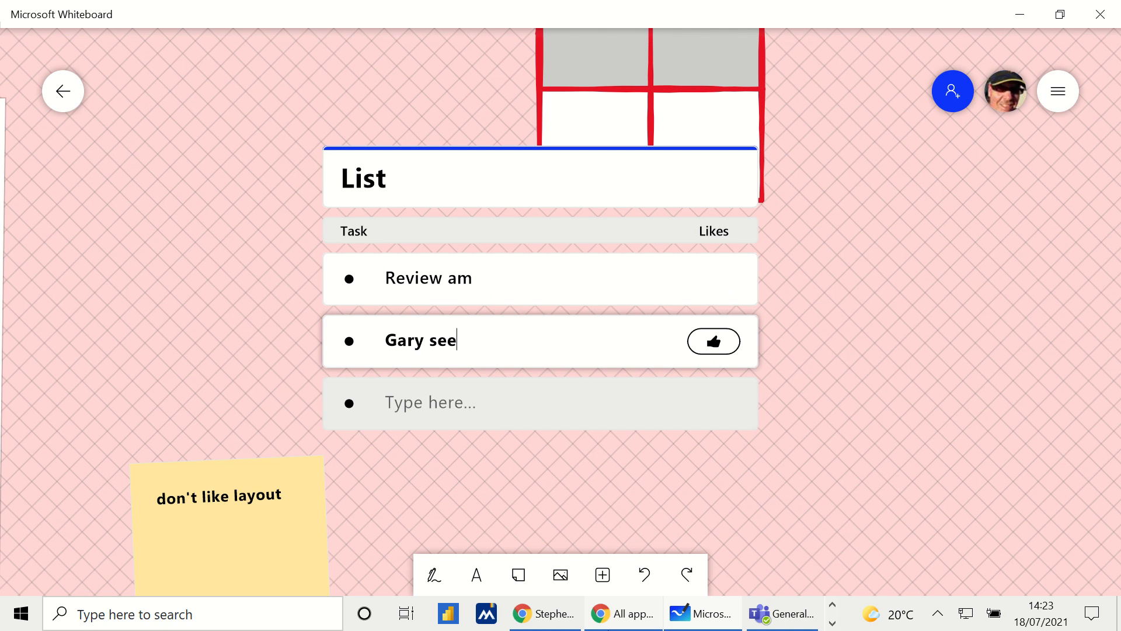
{"action": "type", "text": "ity"}
{"action": "key", "text": "BackSpace"}
{"action": "type", "text": "tomorrow"}
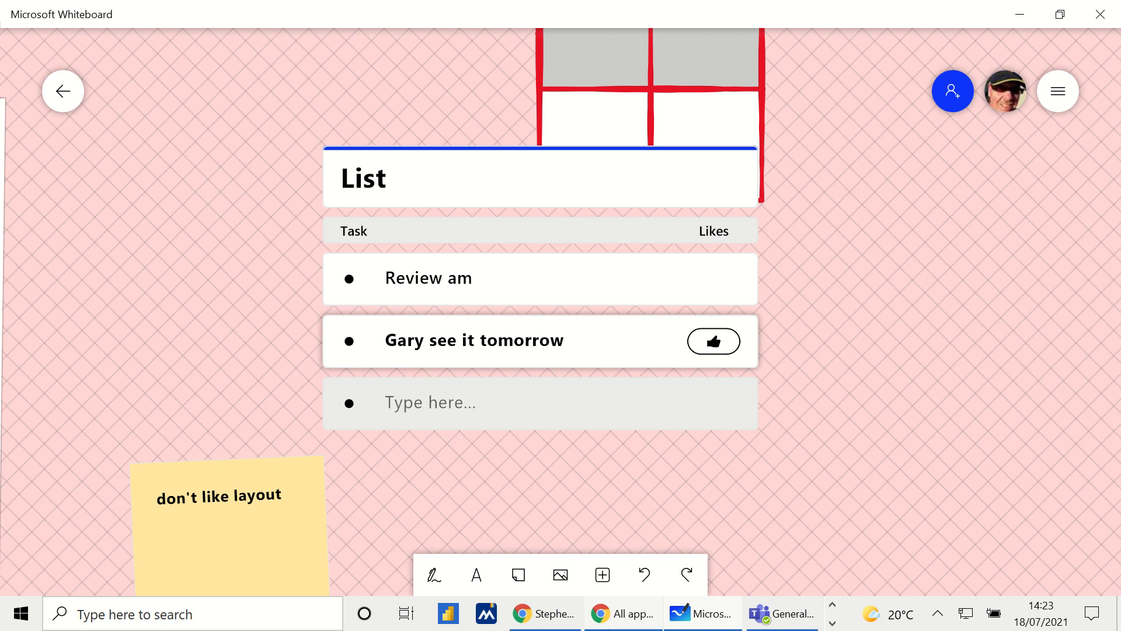
{"action": "left_click", "coordinate": [868, 390]}
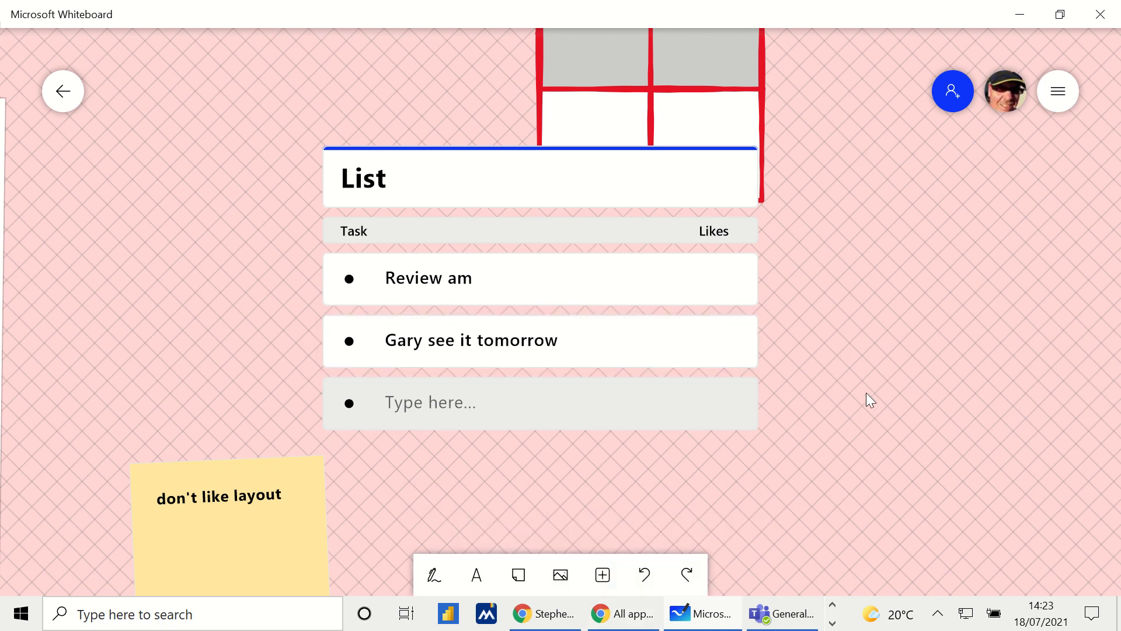
Step: Move the list into the empty area beside the PDF page, opposite the yellow sticky note, and shrink it slightly
{"action": "scroll", "coordinate": [835, 360], "scroll_direction": "down", "scroll_amount": 10}
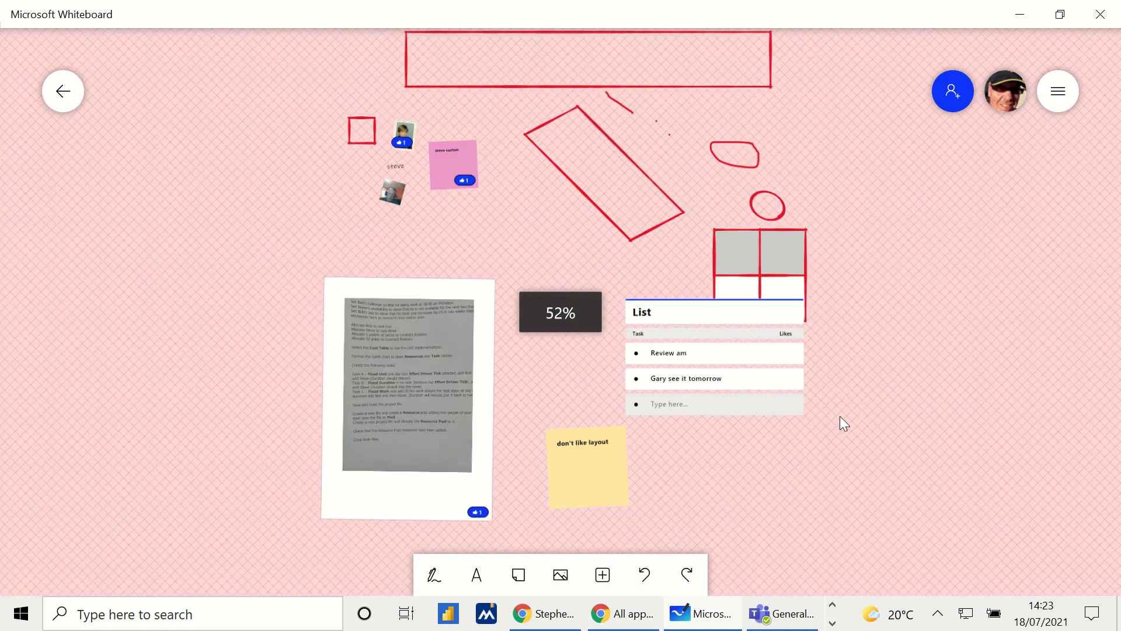
{"action": "scroll", "coordinate": [703, 340], "scroll_direction": "up", "scroll_amount": 1}
{"action": "left_click_drag", "start_coordinate": [703, 341], "coordinate": [295, 324]}
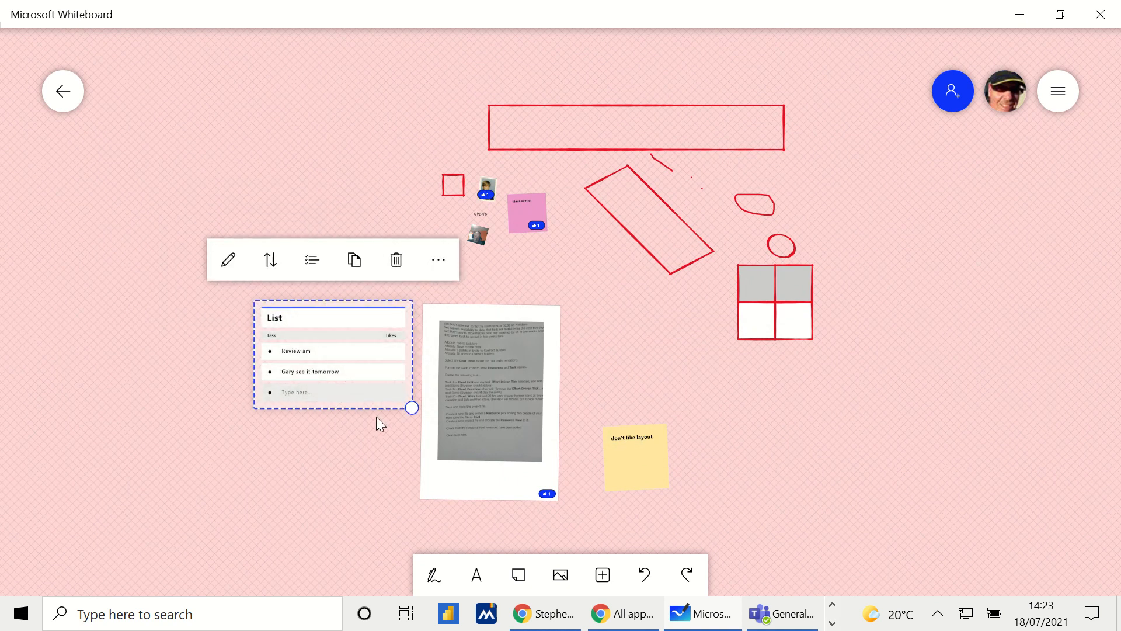
{"action": "left_click_drag", "start_coordinate": [408, 407], "coordinate": [398, 401]}
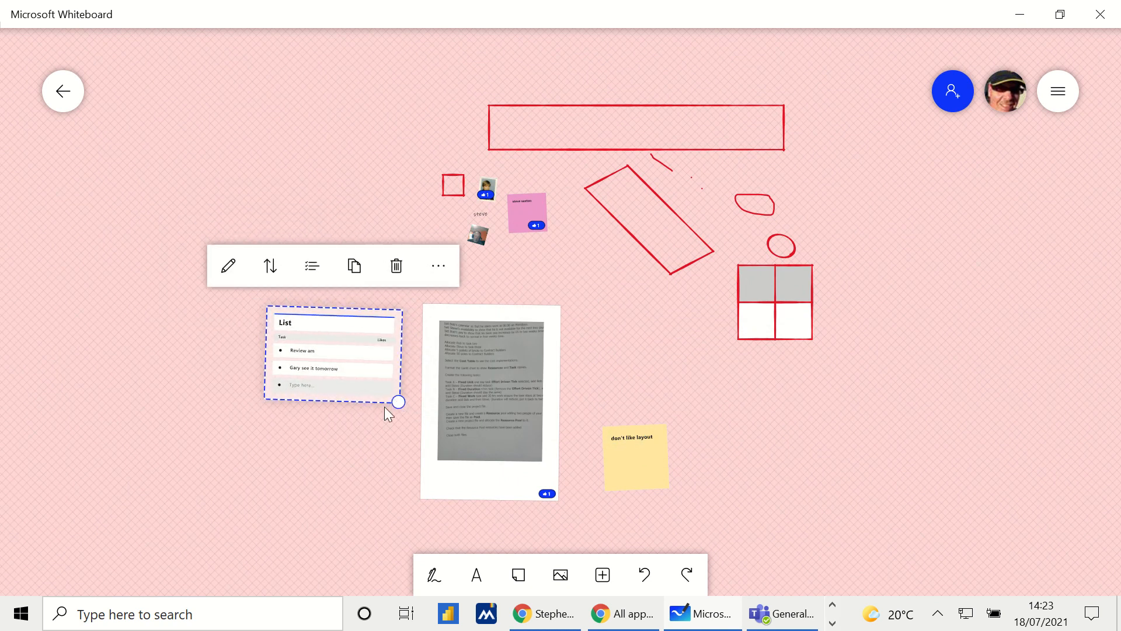
Step: Examine the commands available for the list's second task, including the additional ones
{"action": "left_click", "coordinate": [321, 388]}
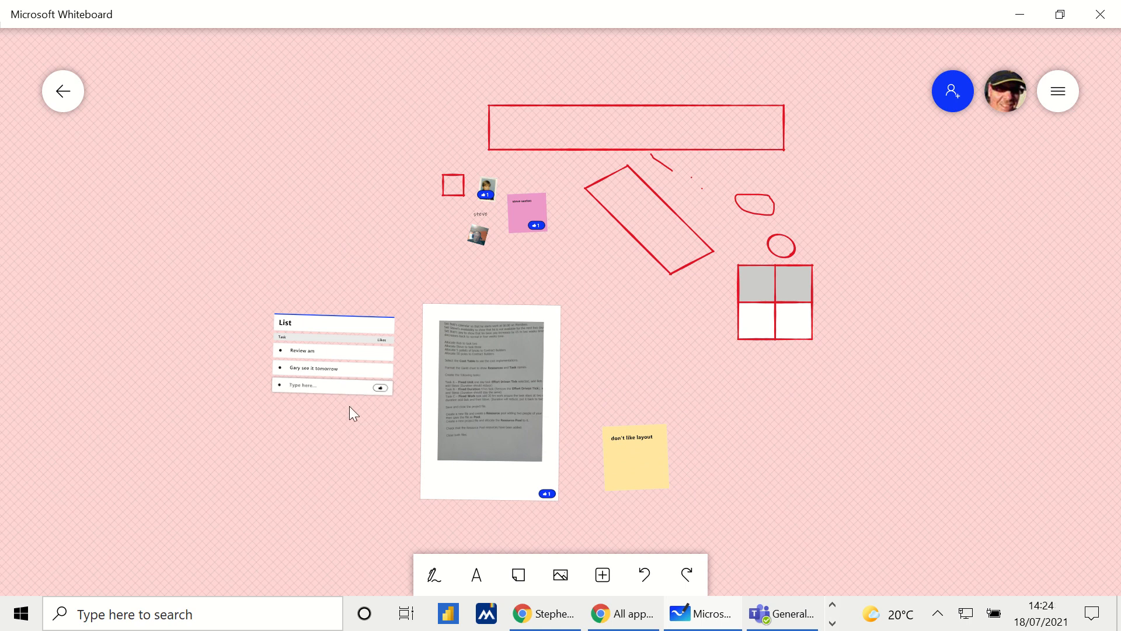
{"action": "left_click", "coordinate": [354, 377]}
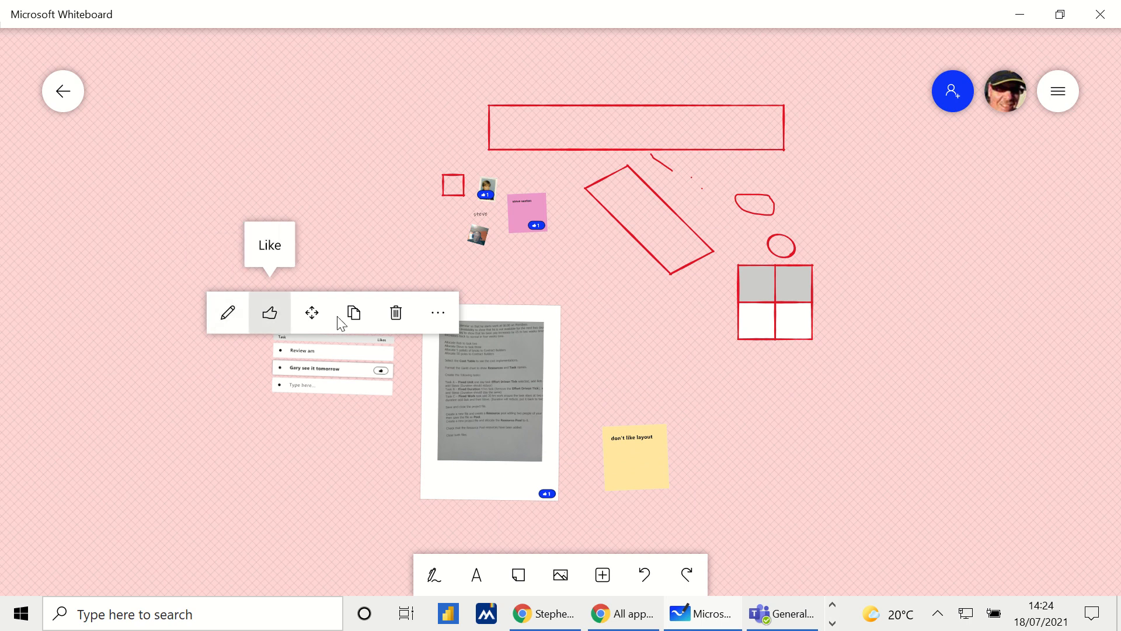
{"action": "left_click", "coordinate": [439, 314]}
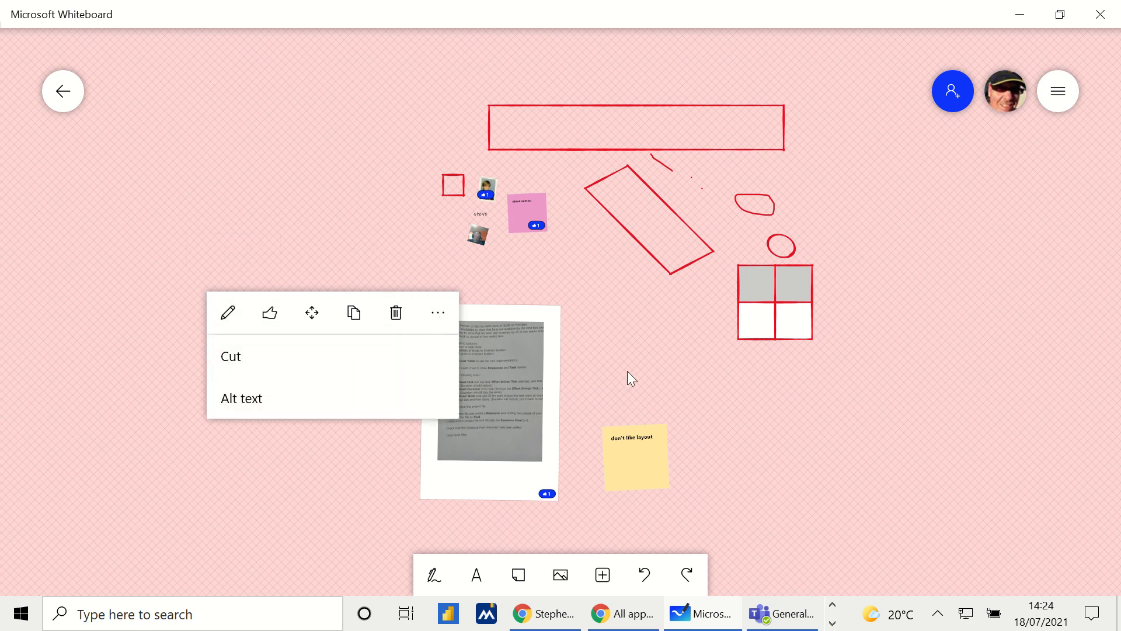
{"action": "left_click", "coordinate": [669, 339]}
Step: Clear the whole canvas
{"action": "right_click", "coordinate": [666, 335]}
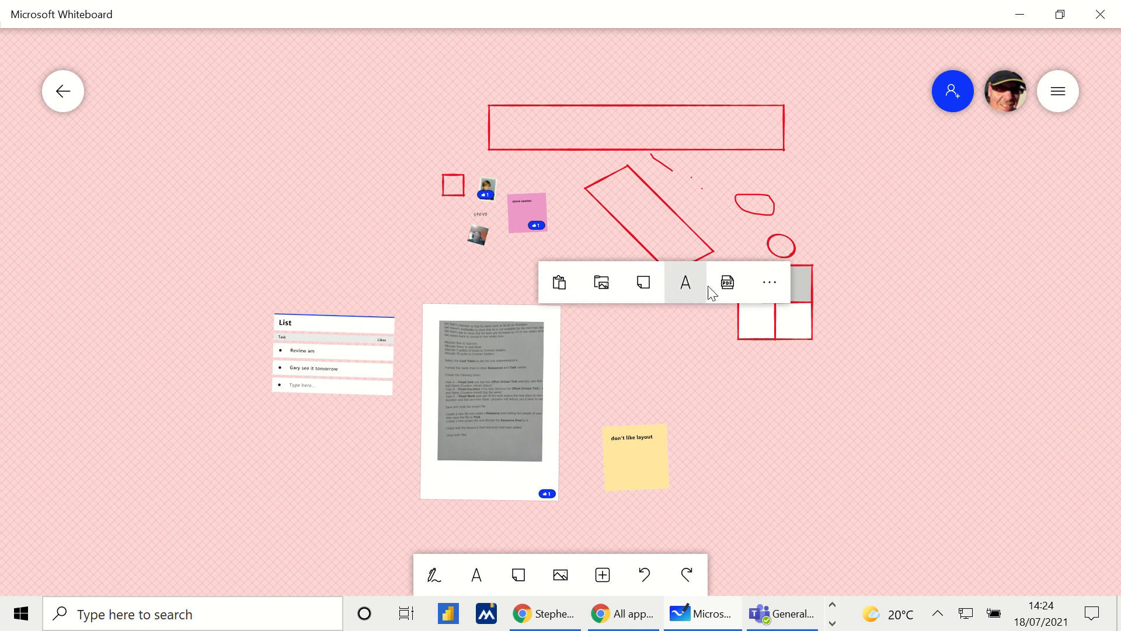
{"action": "left_click", "coordinate": [769, 281]}
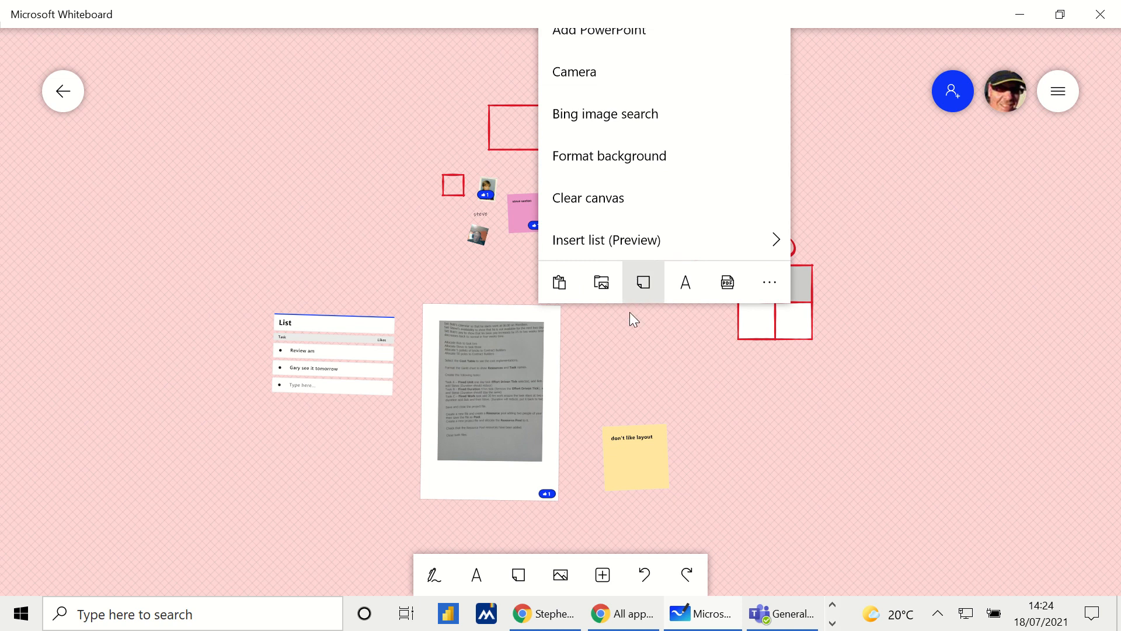
{"action": "left_click", "coordinate": [586, 203]}
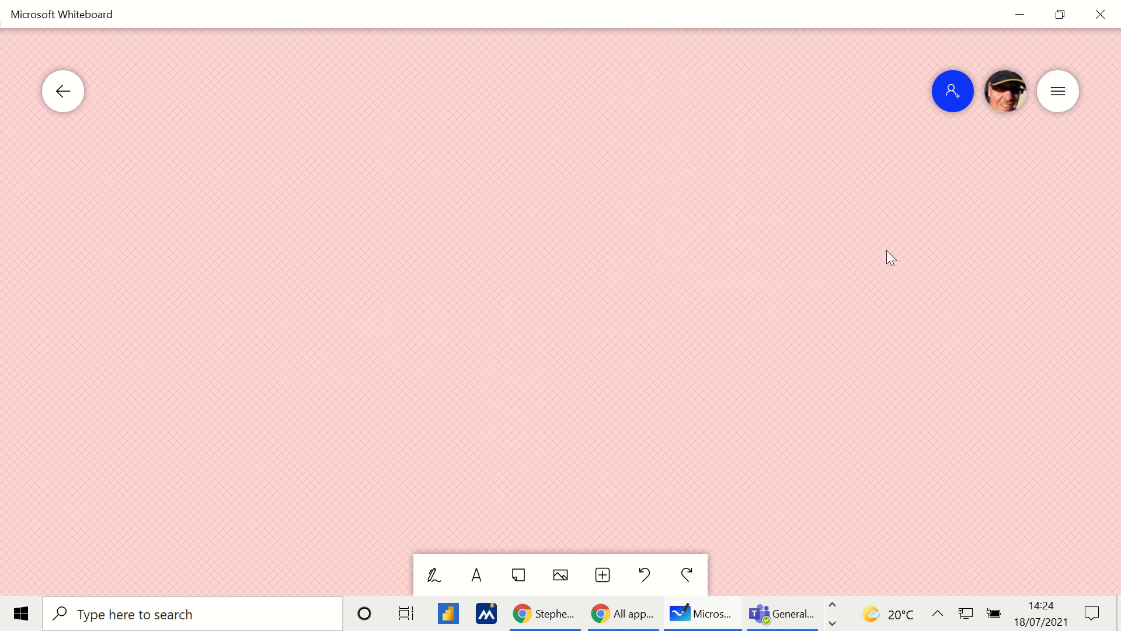
Step: View the web sharing link option and the background colour and grid options without changing them
{"action": "left_click", "coordinate": [950, 90]}
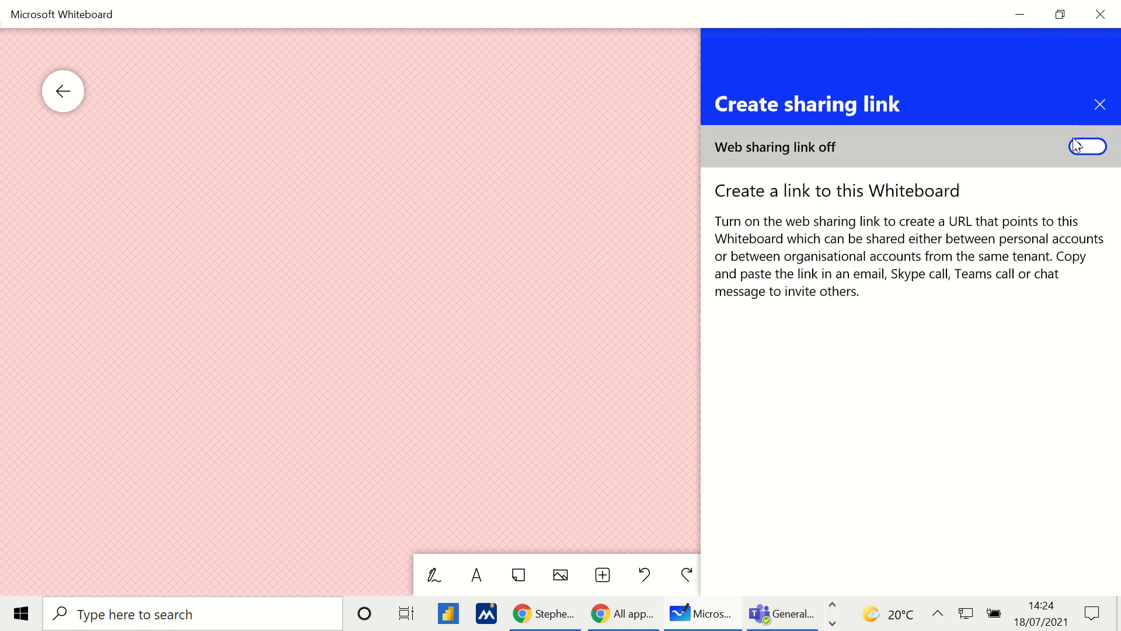
{"action": "left_click", "coordinate": [1101, 105]}
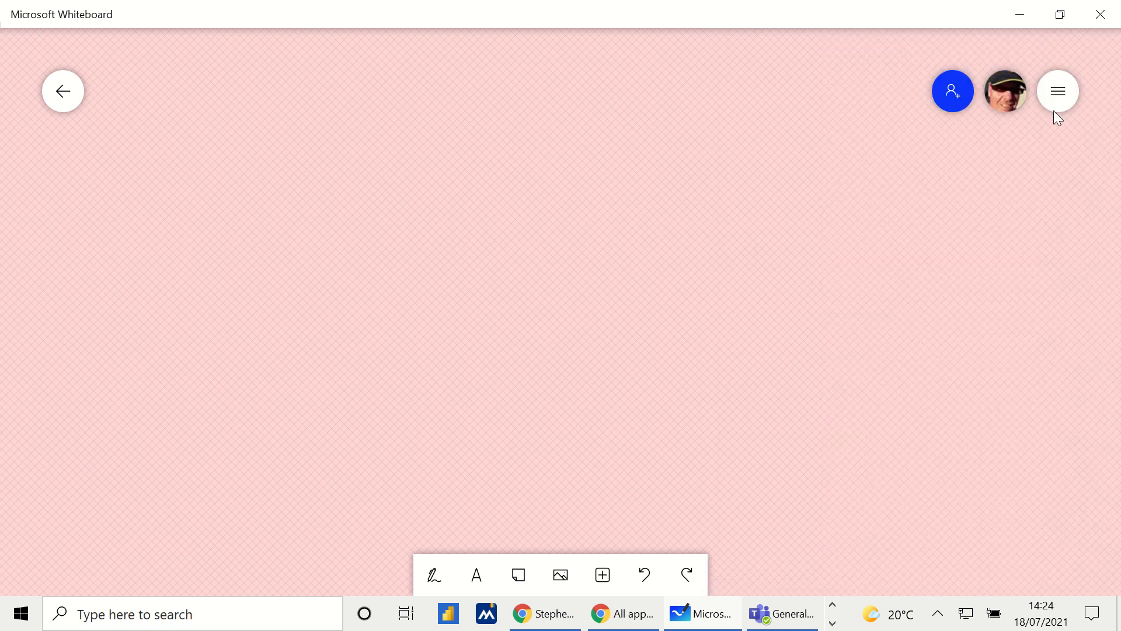
{"action": "left_click", "coordinate": [1058, 91]}
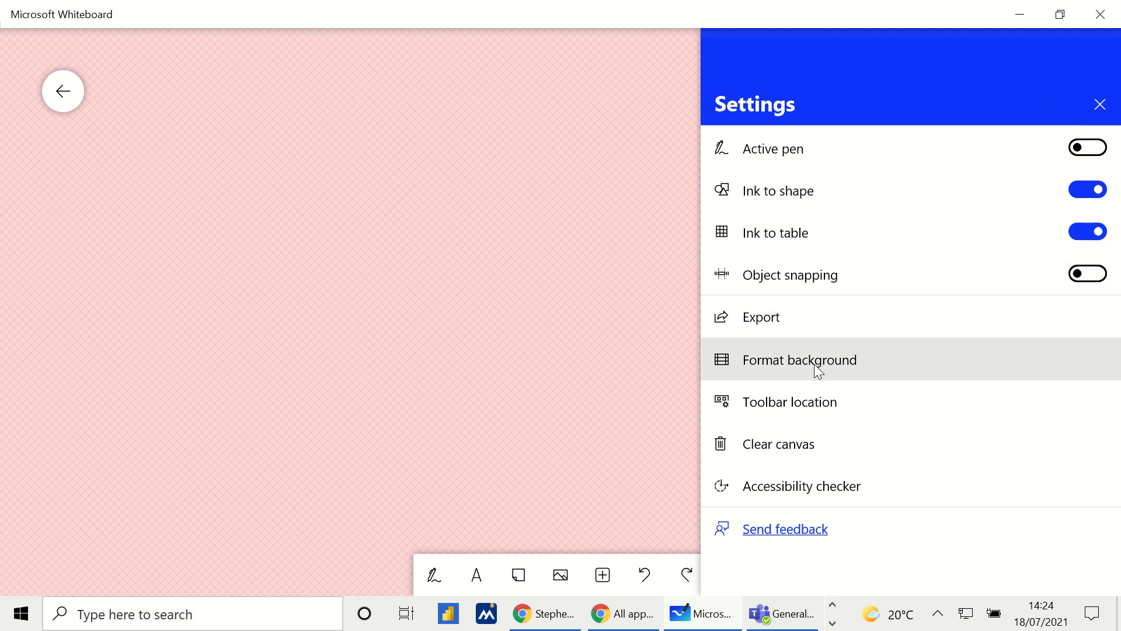
{"action": "left_click", "coordinate": [779, 365]}
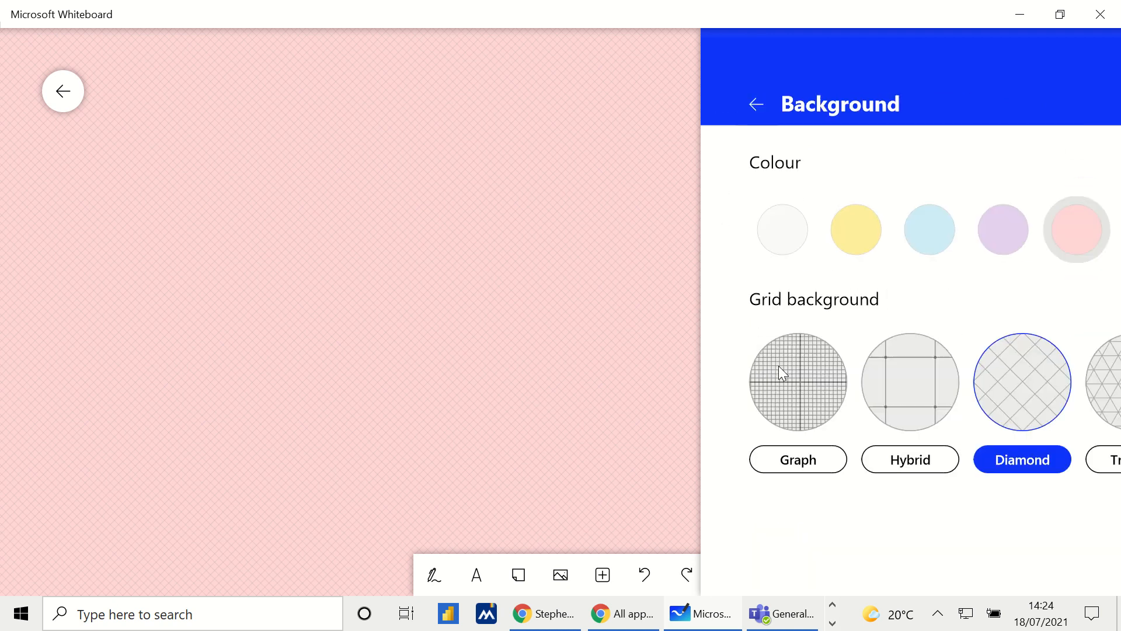
{"action": "left_click", "coordinate": [525, 209]}
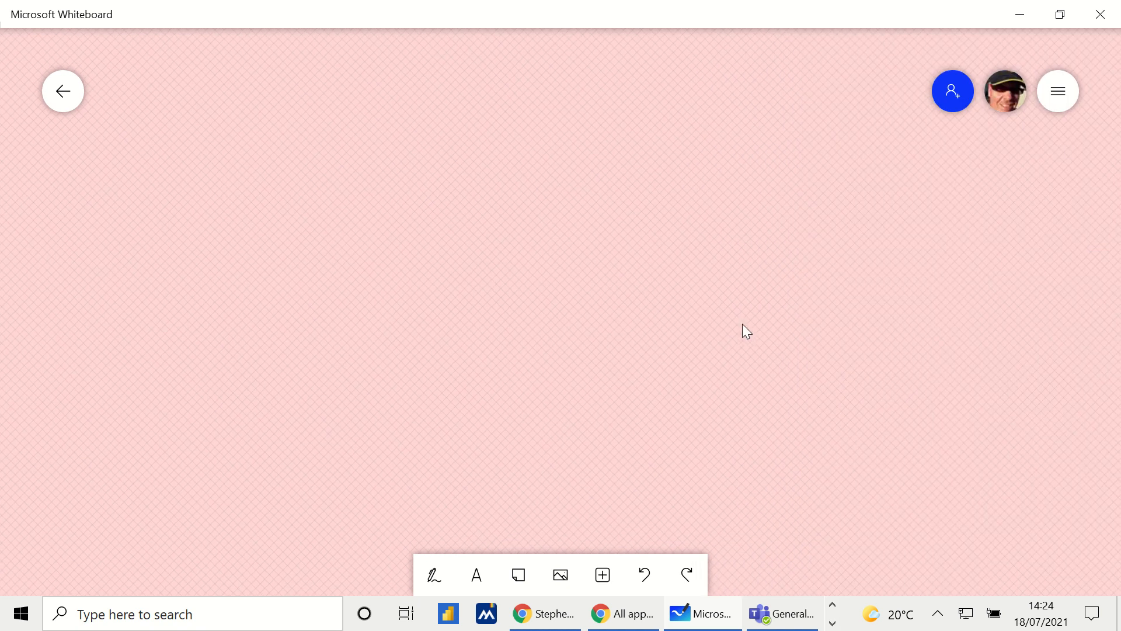
Step: Set the toolbar location to Left in the whiteboard settings
{"action": "left_click", "coordinate": [1070, 95]}
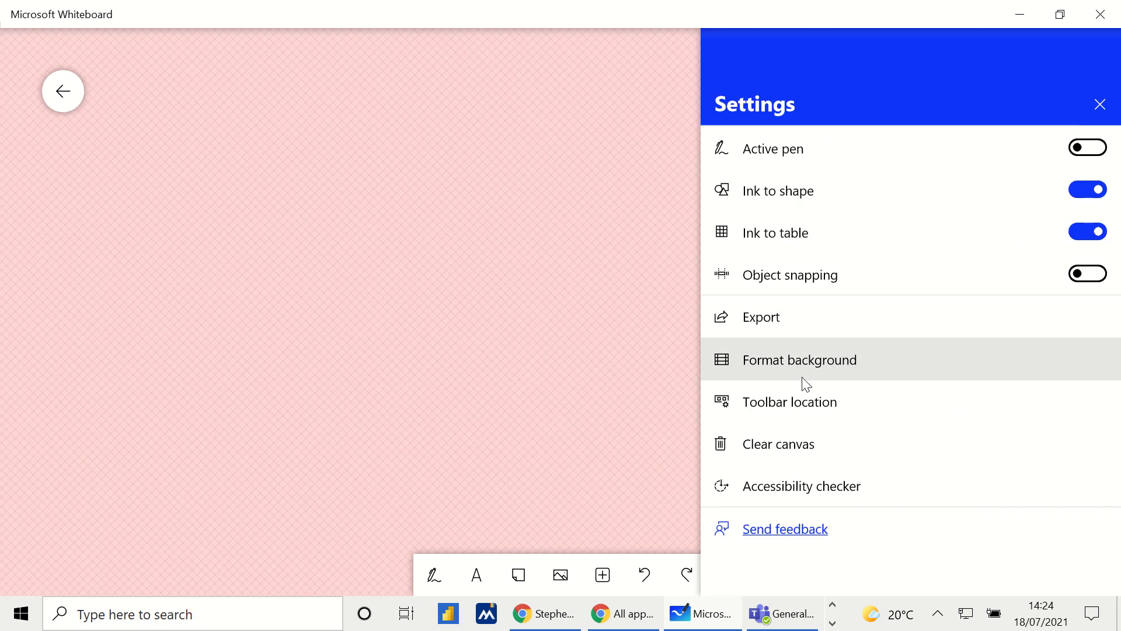
{"action": "left_click", "coordinate": [801, 408]}
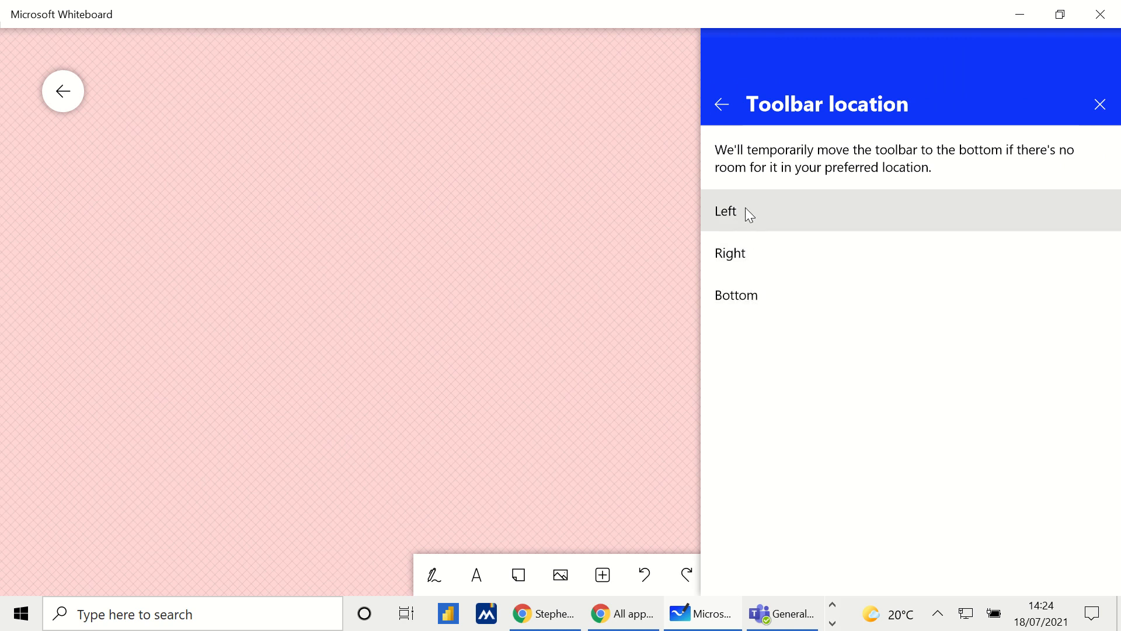
{"action": "left_click", "coordinate": [742, 212]}
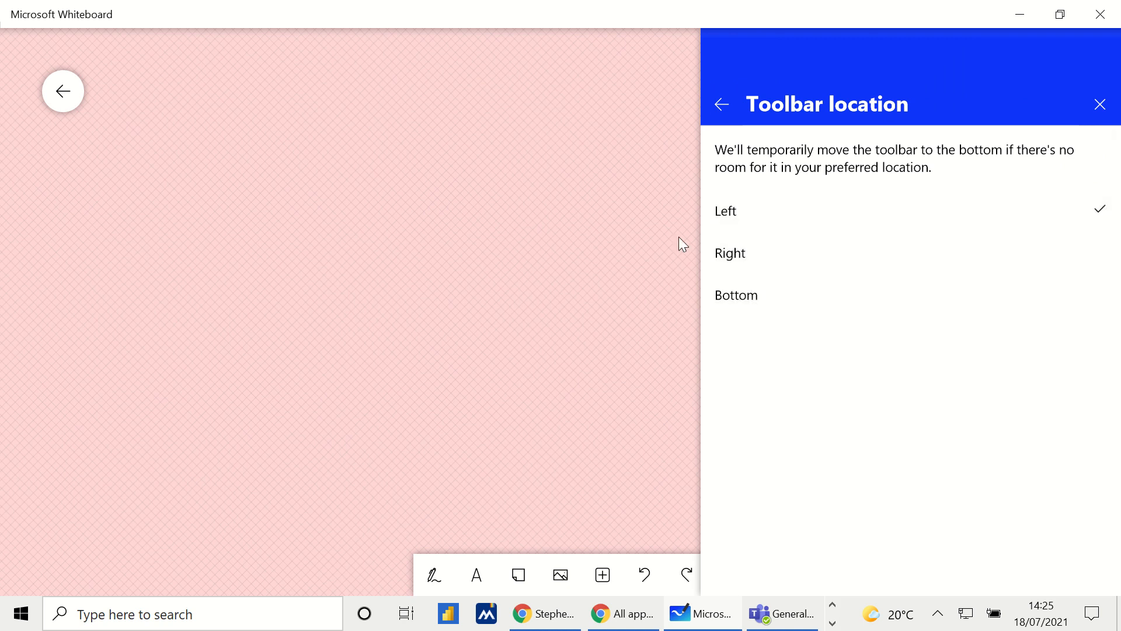
{"action": "left_click", "coordinate": [623, 269]}
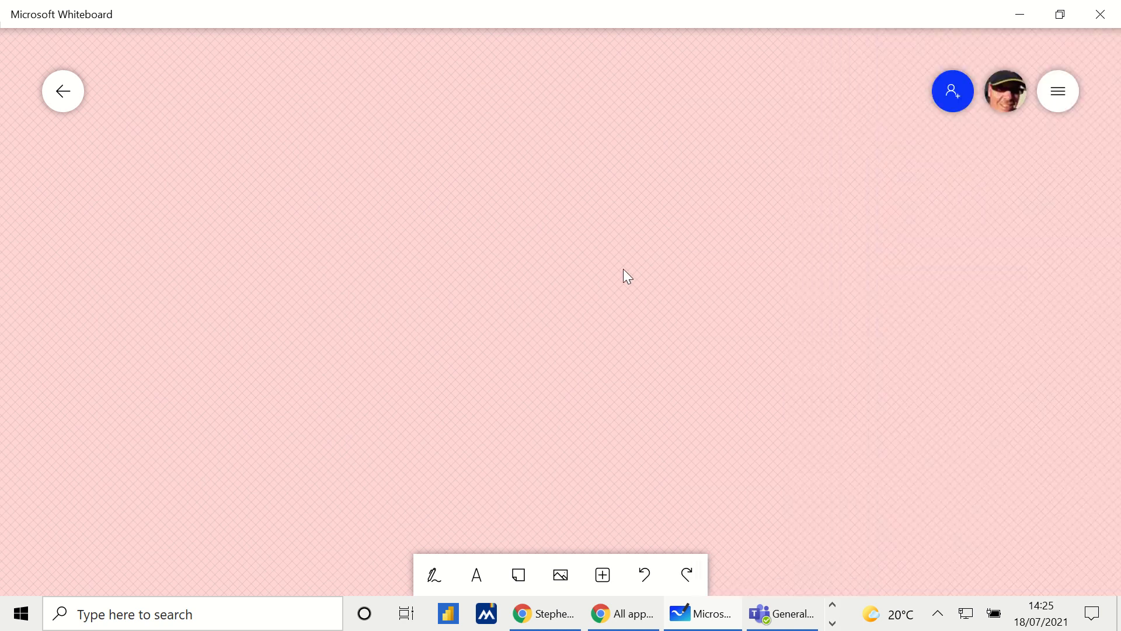
Step: Look through the additional insert and formatting commands available for the empty canvas
{"action": "right_click", "coordinate": [702, 339]}
{"action": "left_click", "coordinate": [806, 298]}
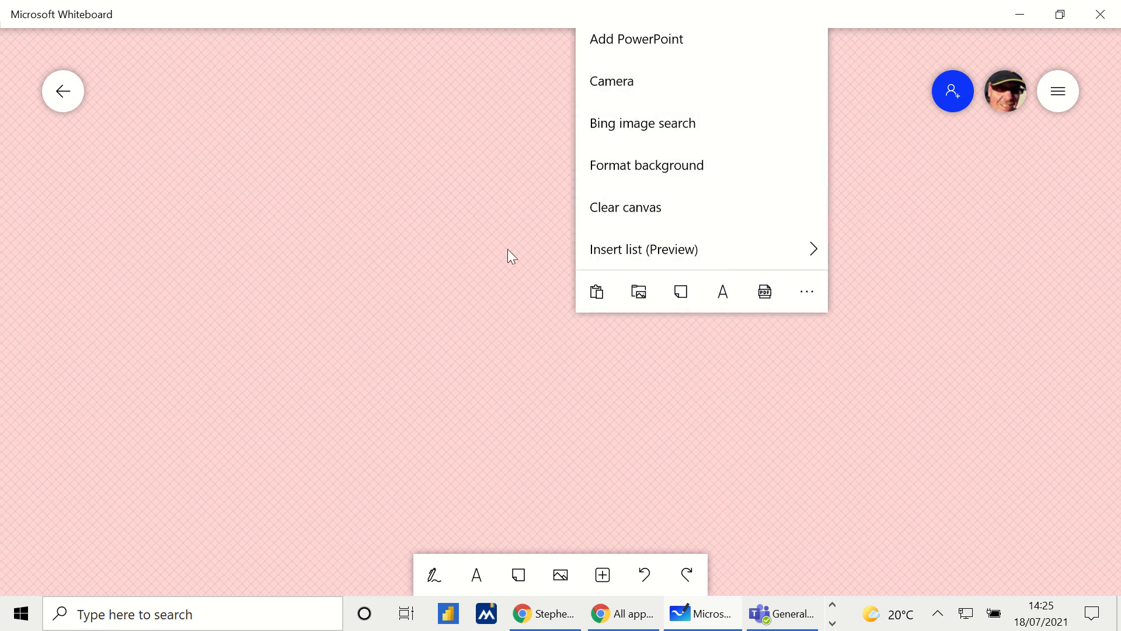
{"action": "scroll", "coordinate": [506, 253], "scroll_direction": "up", "scroll_amount": 3}
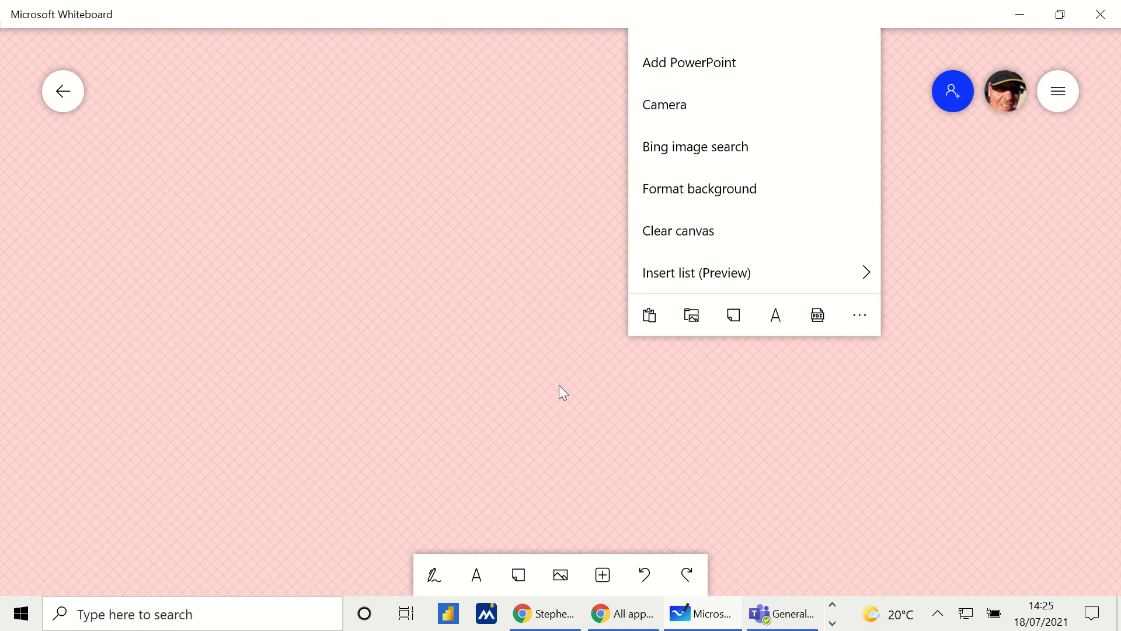
{"action": "left_click", "coordinate": [472, 269]}
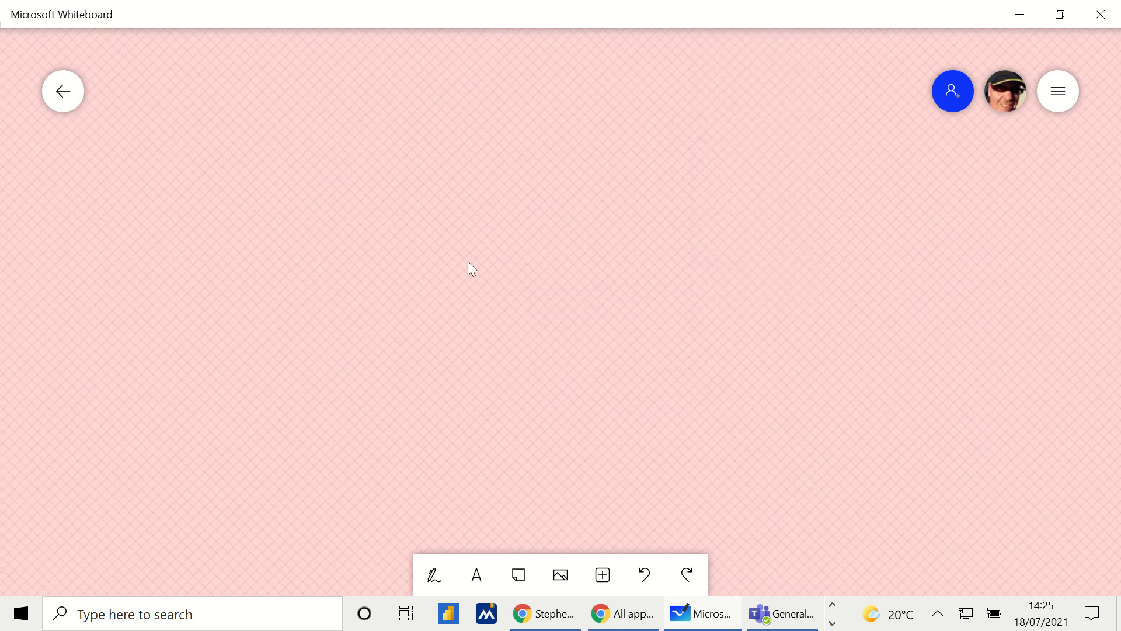
Step: Sketch an irregular red frame divided into three columns and two rows, and a small square split into two columns beside it
{"action": "left_click", "coordinate": [439, 578]}
{"action": "mouse_move", "coordinate": [386, 192]}
{"action": "left_mouse_down"}
{"action": "mouse_move", "coordinate": [430, 288]}
{"action": "mouse_move", "coordinate": [608, 196]}
{"action": "mouse_move", "coordinate": [437, 156]}
{"action": "left_mouse_up"}
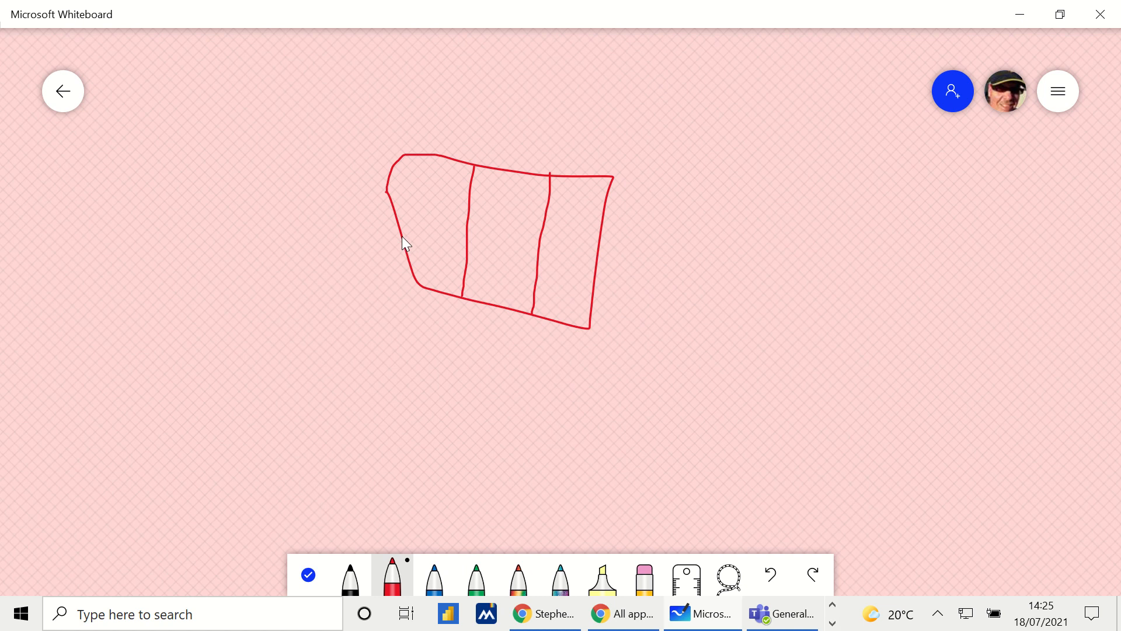
{"action": "left_click_drag", "start_coordinate": [402, 236], "coordinate": [593, 268]}
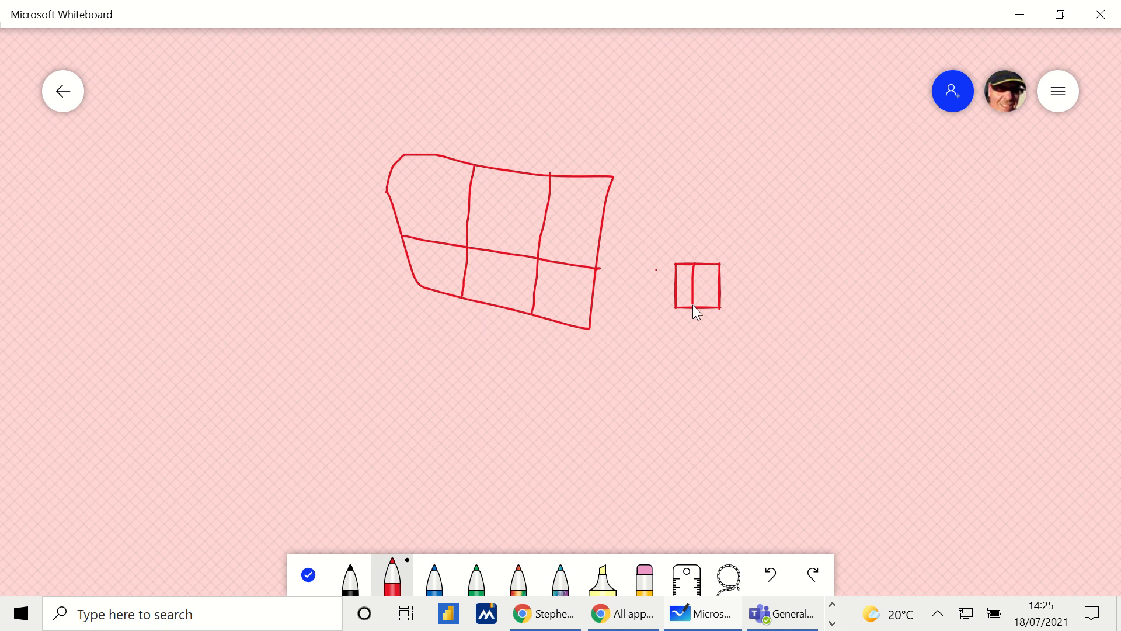
Step: Expand the small two-column table beside the freehand sketch to five columns and four rows
{"action": "left_click", "coordinate": [741, 228]}
{"action": "left_click", "coordinate": [741, 227]}
{"action": "left_click", "coordinate": [742, 228]}
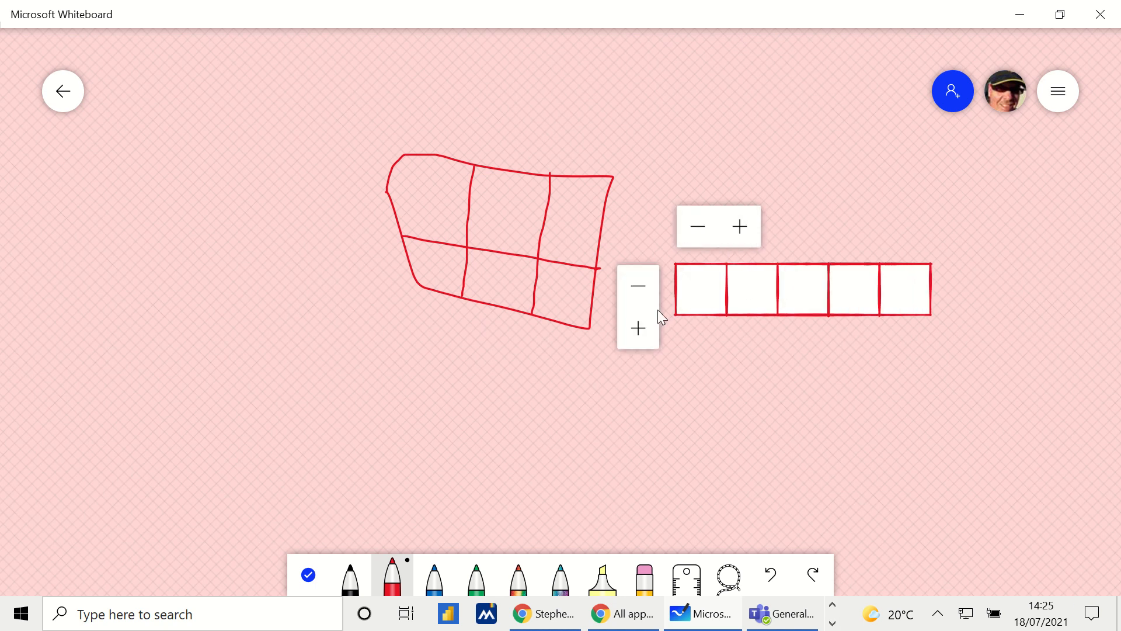
{"action": "left_click", "coordinate": [639, 328]}
{"action": "left_click", "coordinate": [639, 328]}
{"action": "left_click", "coordinate": [638, 328]}
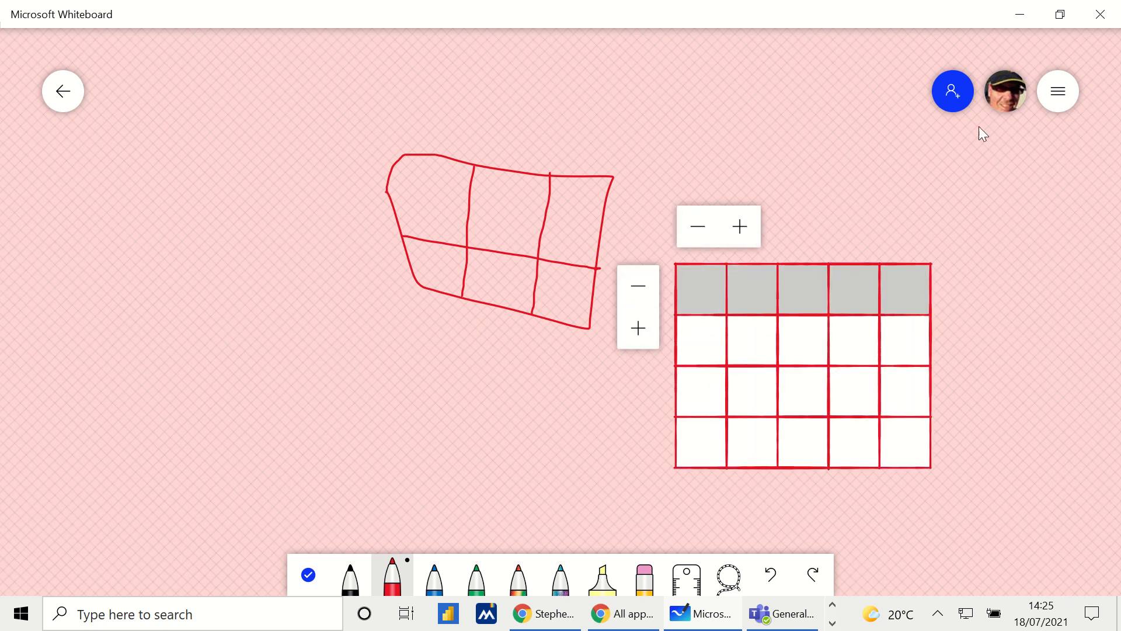
Step: Review the whiteboard settings, close them and show the ruler on the canvas
{"action": "left_click", "coordinate": [1058, 91]}
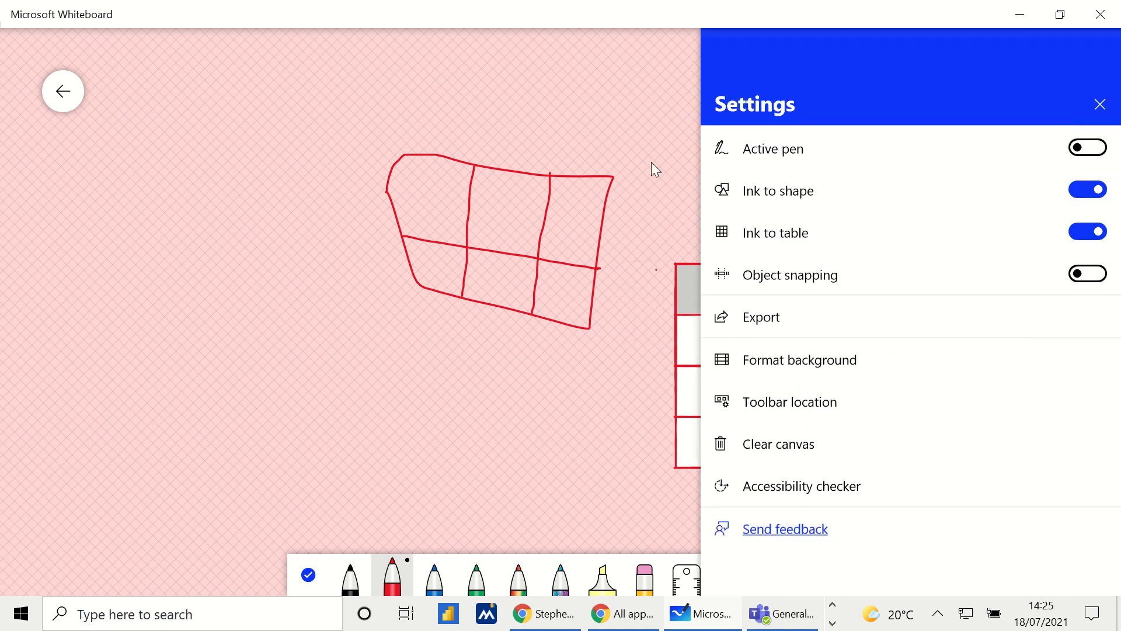
{"action": "left_click", "coordinate": [215, 132]}
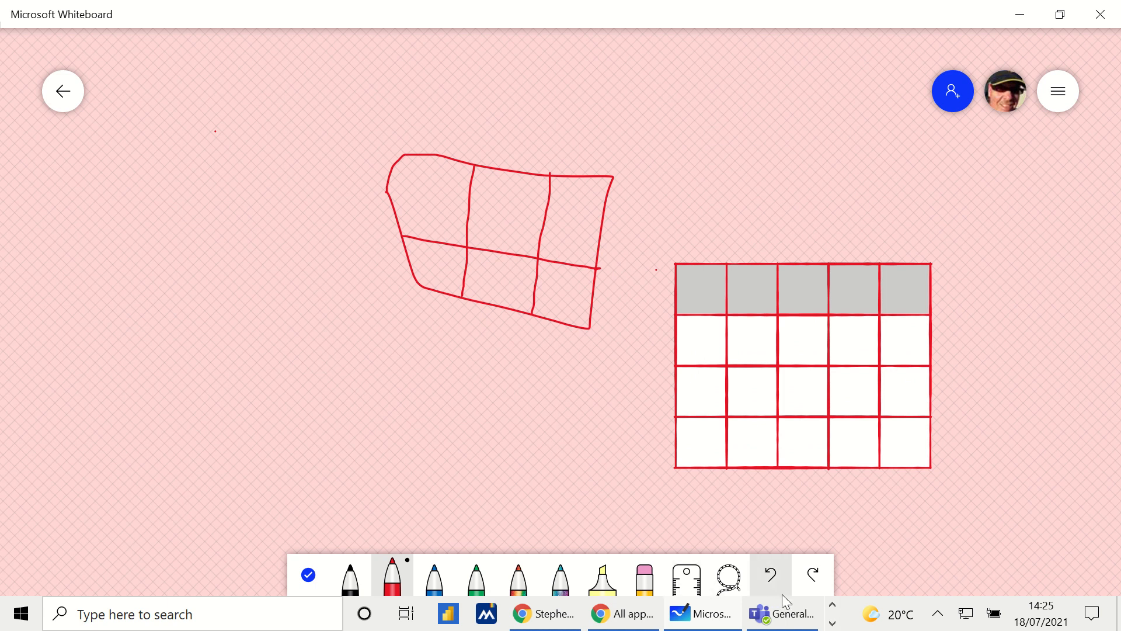
{"action": "left_click", "coordinate": [687, 578]}
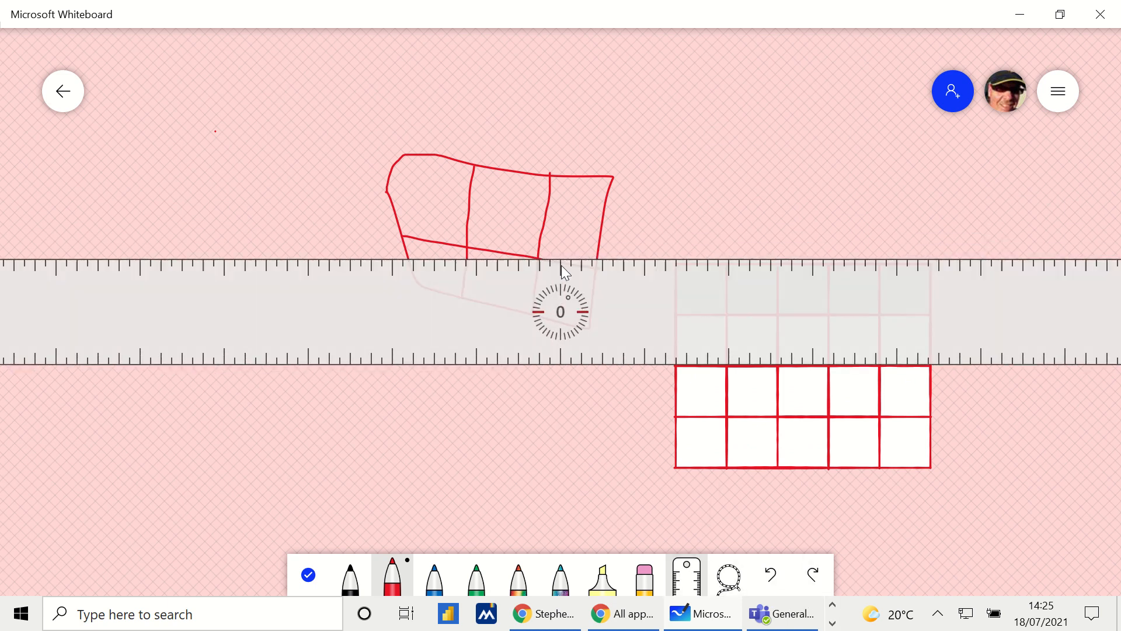
Step: Rotate the ruler on the canvas through several angles, finishing at 37 degrees
{"action": "scroll", "coordinate": [555, 287], "scroll_direction": "up", "scroll_amount": 9}
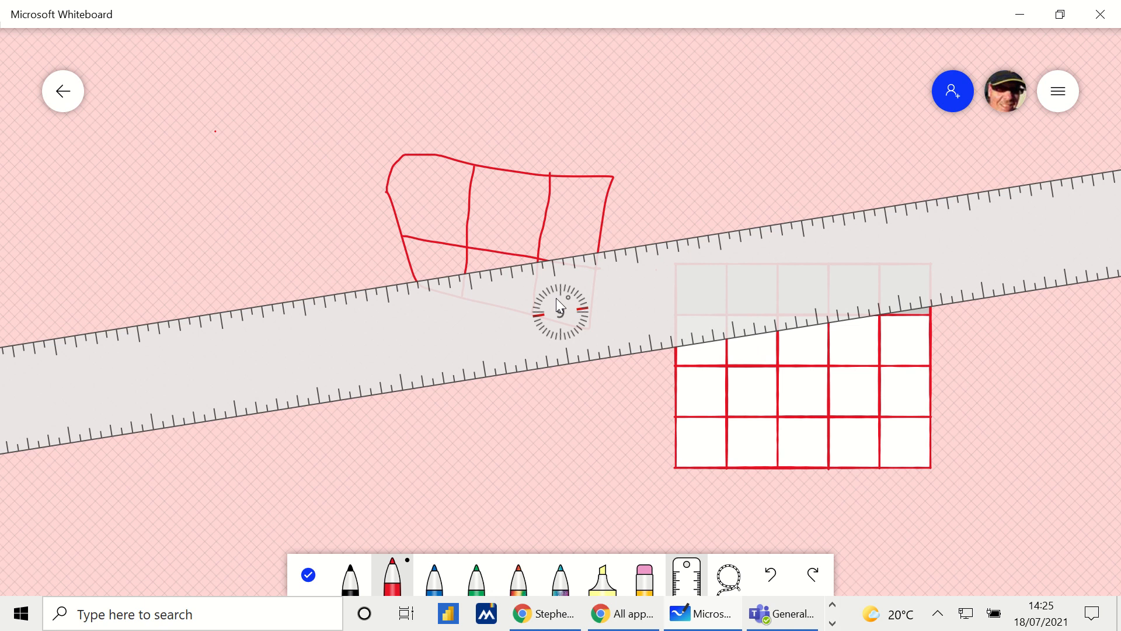
{"action": "scroll", "coordinate": [557, 299], "scroll_direction": "up", "scroll_amount": 20}
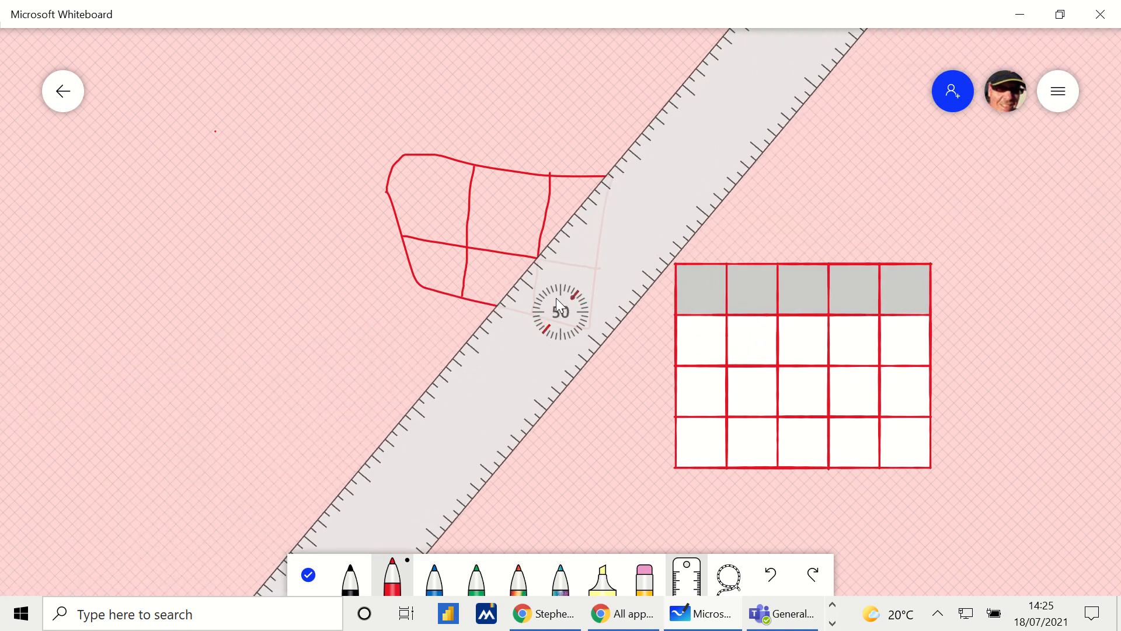
{"action": "scroll", "coordinate": [556, 298], "scroll_direction": "up", "scroll_amount": 20}
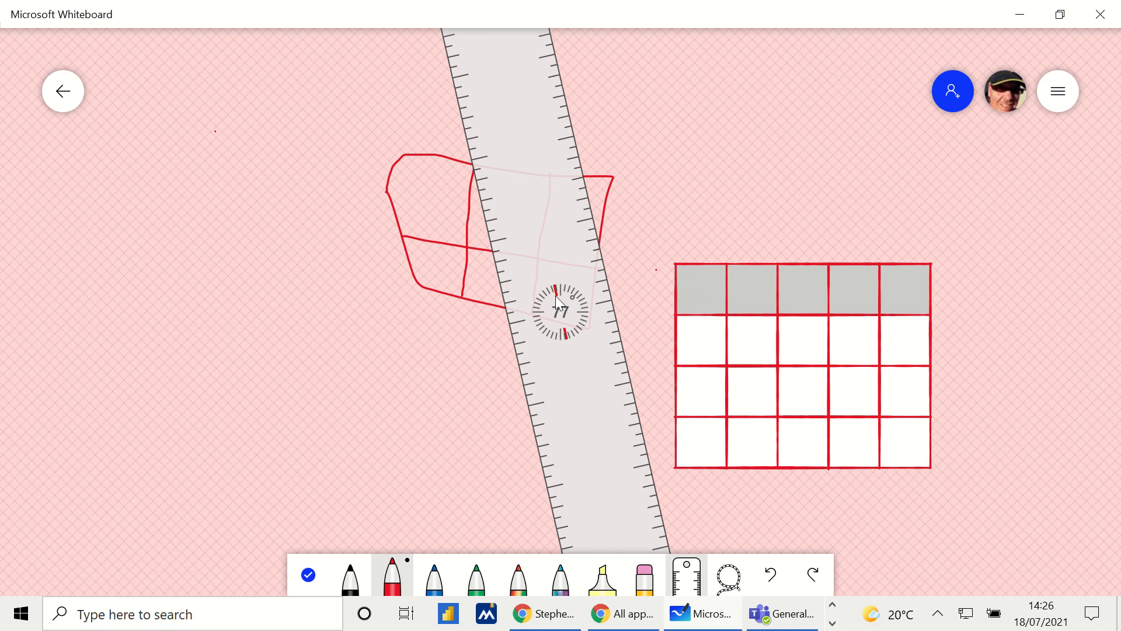
{"action": "scroll", "coordinate": [555, 306], "scroll_direction": "down", "scroll_amount": 4}
{"action": "scroll", "coordinate": [553, 311], "scroll_direction": "up", "scroll_amount": 20}
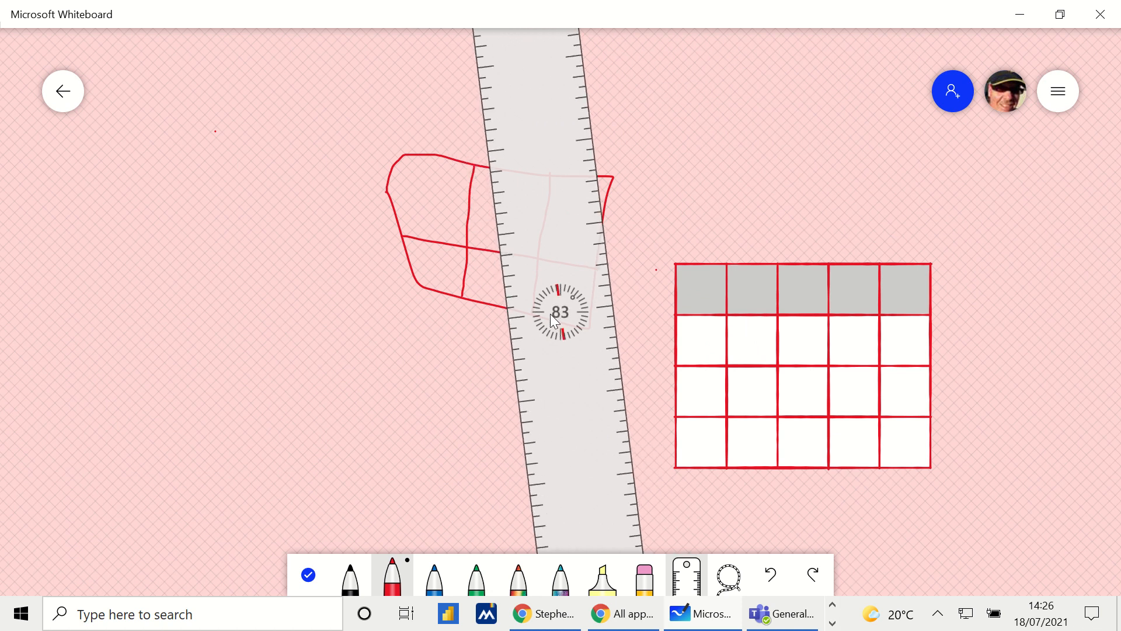
{"action": "scroll", "coordinate": [560, 325], "scroll_direction": "up", "scroll_amount": 20}
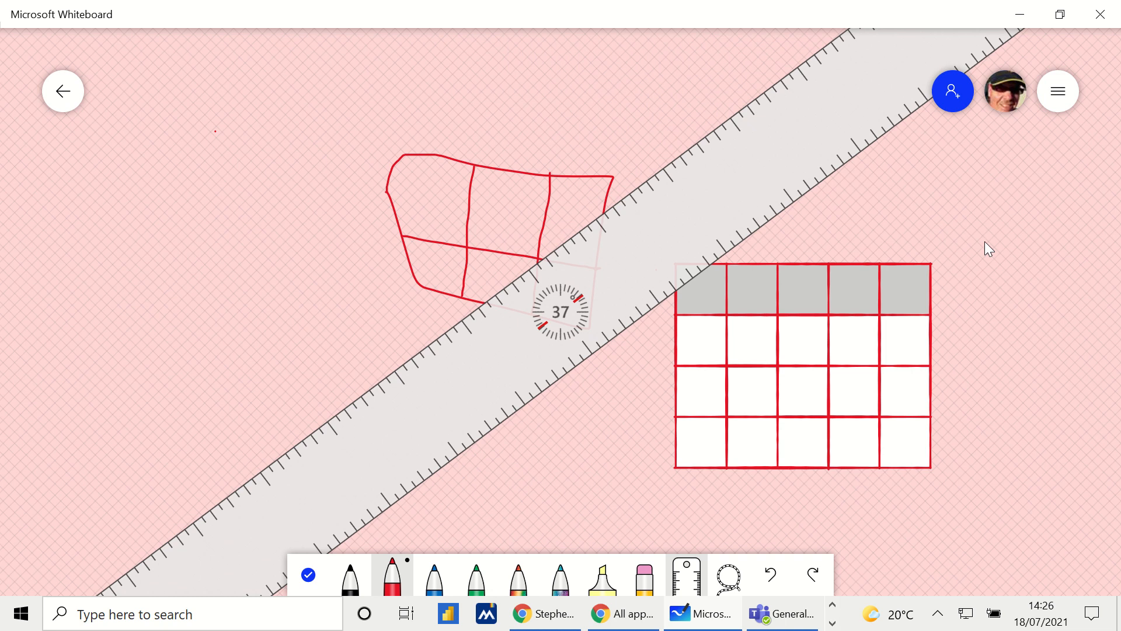
Step: Revisit the Teams channel whiteboard, then open Whiteboard from the Office 365 apps page in the browser and create a new whiteboard
{"action": "left_click", "coordinate": [778, 619]}
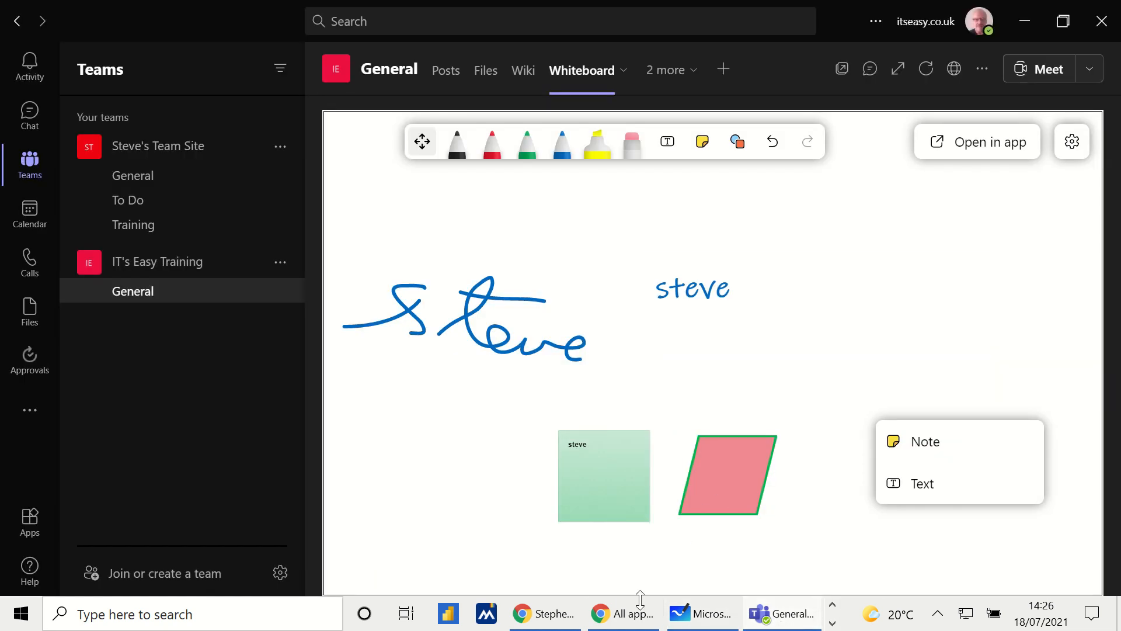
{"action": "left_click", "coordinate": [631, 620]}
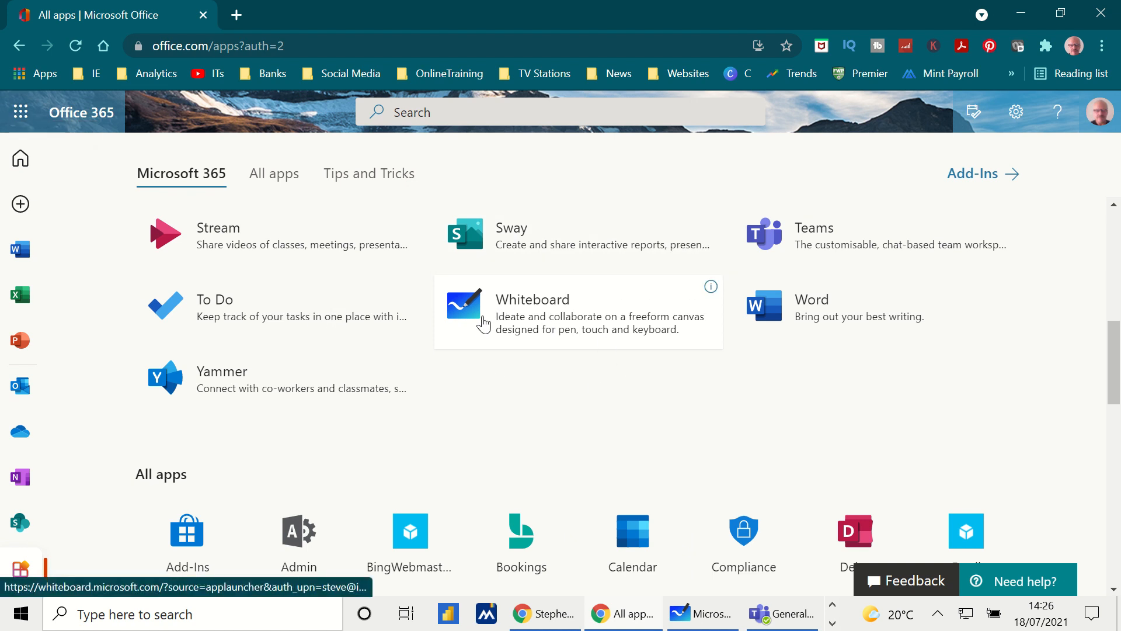
{"action": "left_click", "coordinate": [552, 323]}
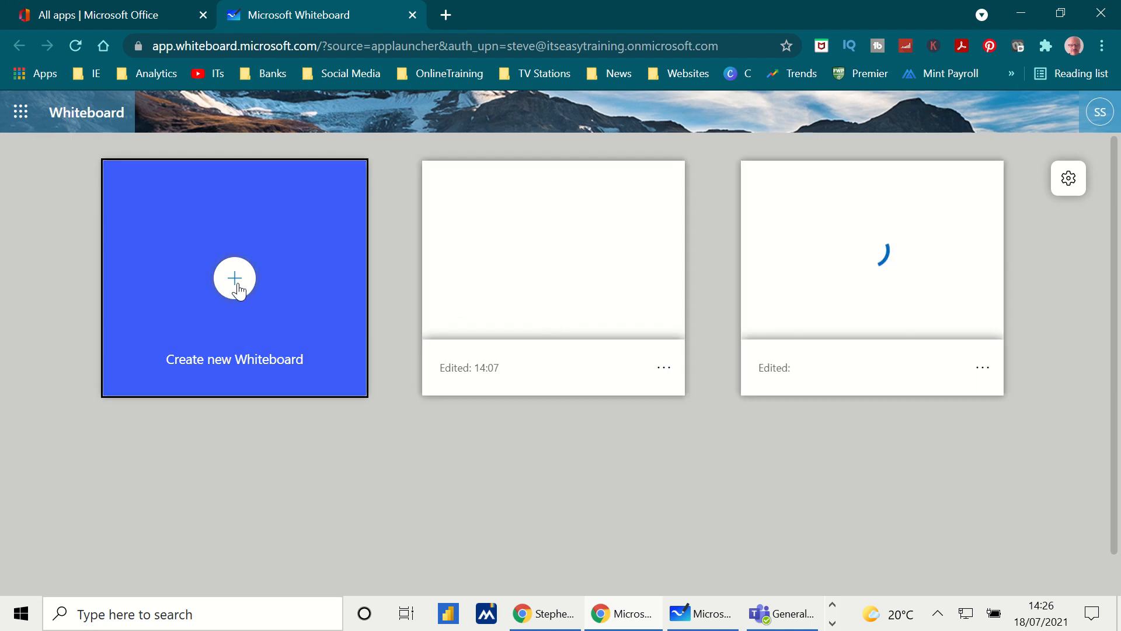
{"action": "left_click", "coordinate": [281, 308]}
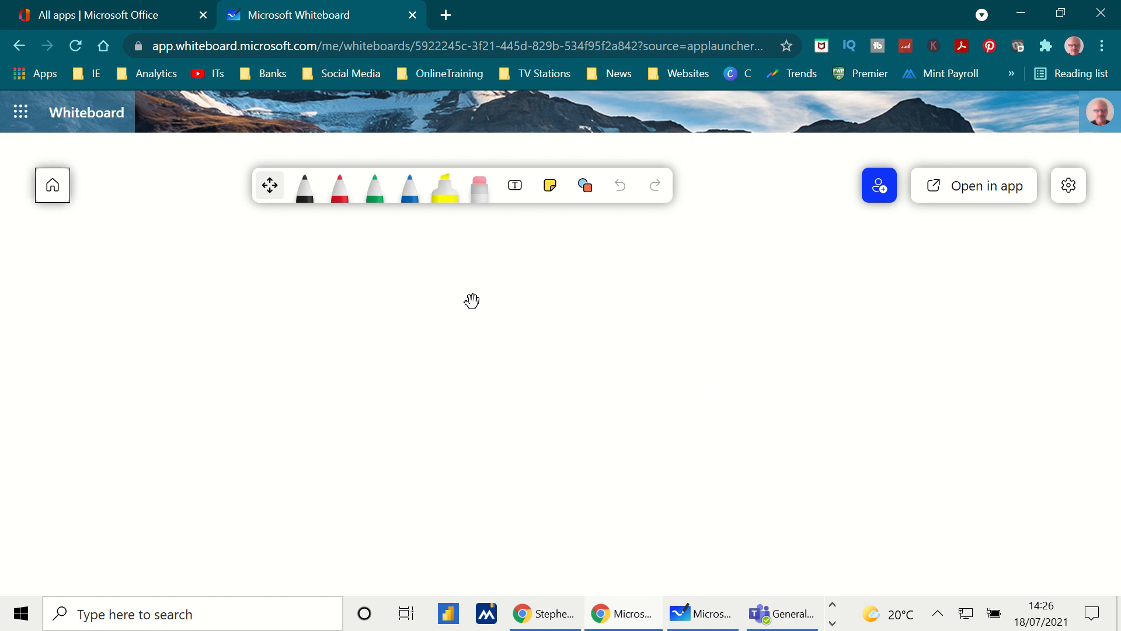
Step: Switch back to the Microsoft Whiteboard desktop app, slide the ruler over the freehand sketch and hide it
{"action": "left_click", "coordinate": [698, 619]}
{"action": "mouse_move", "coordinate": [602, 316]}
{"action": "left_mouse_down"}
{"action": "mouse_move", "coordinate": [501, 279]}
{"action": "mouse_move", "coordinate": [480, 306]}
{"action": "left_mouse_up"}
{"action": "left_click", "coordinate": [697, 583]}
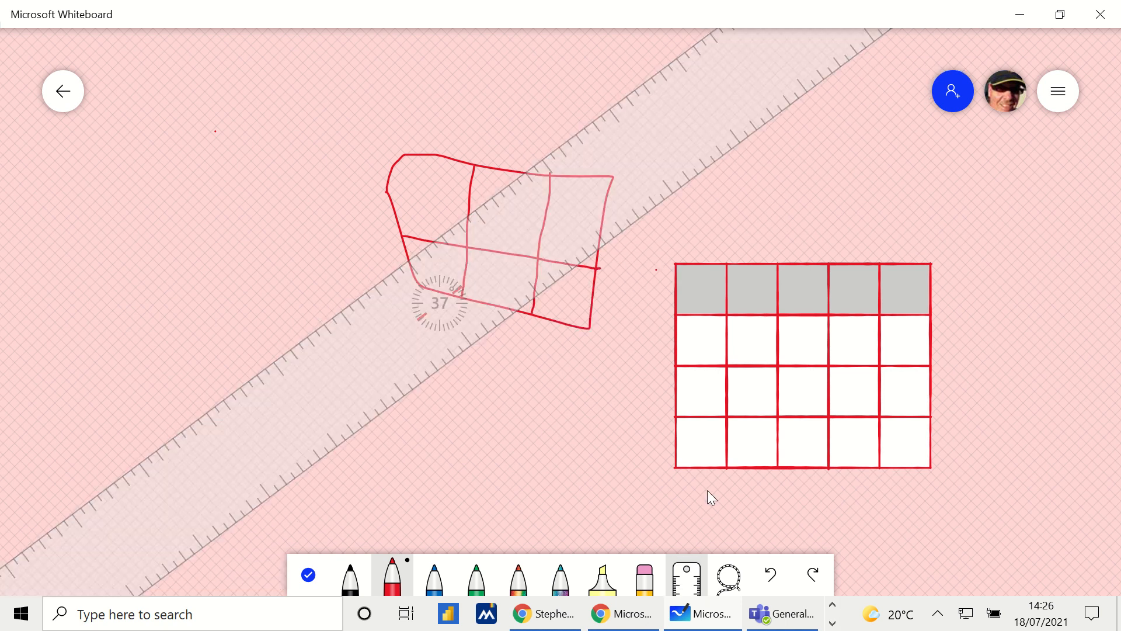